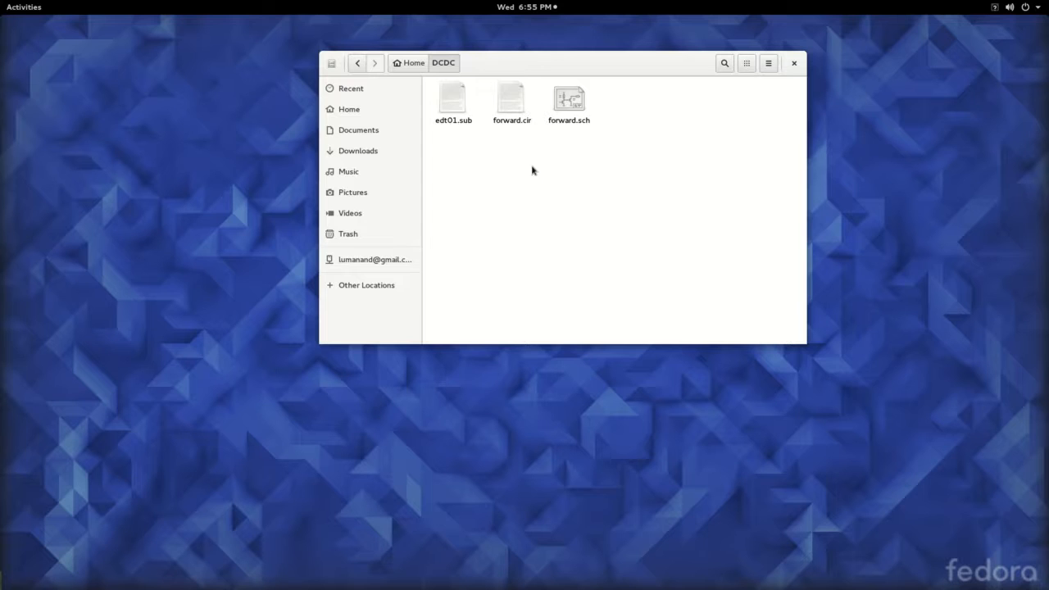
Open forward.sch from the DCDC folder, maximise its window and zoom in on the forward converter circuit.
{"action": "double_click", "coordinate": [571, 96]}
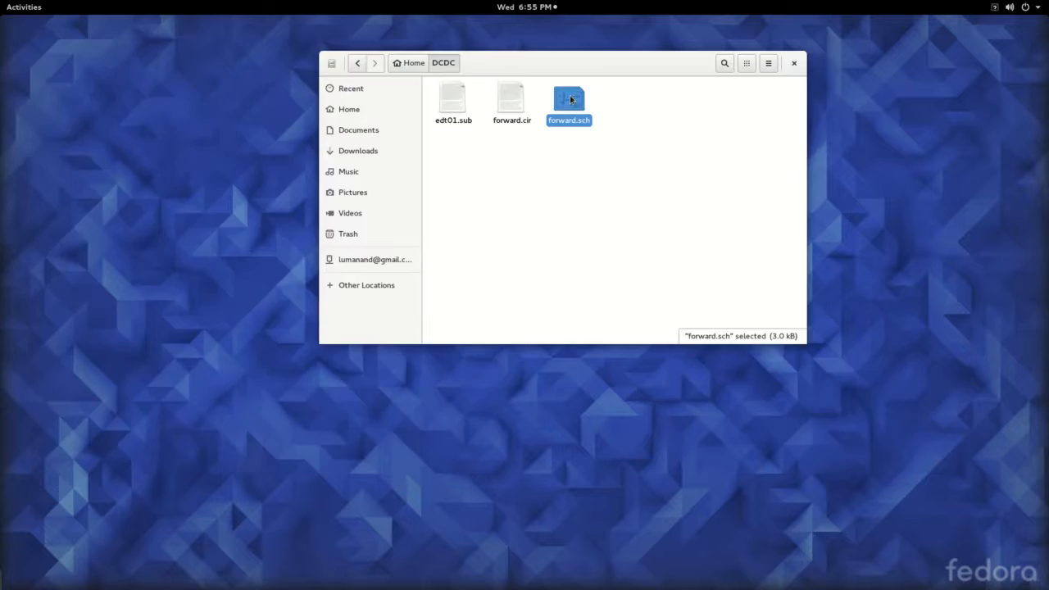
{"action": "left_click", "coordinate": [955, 444]}
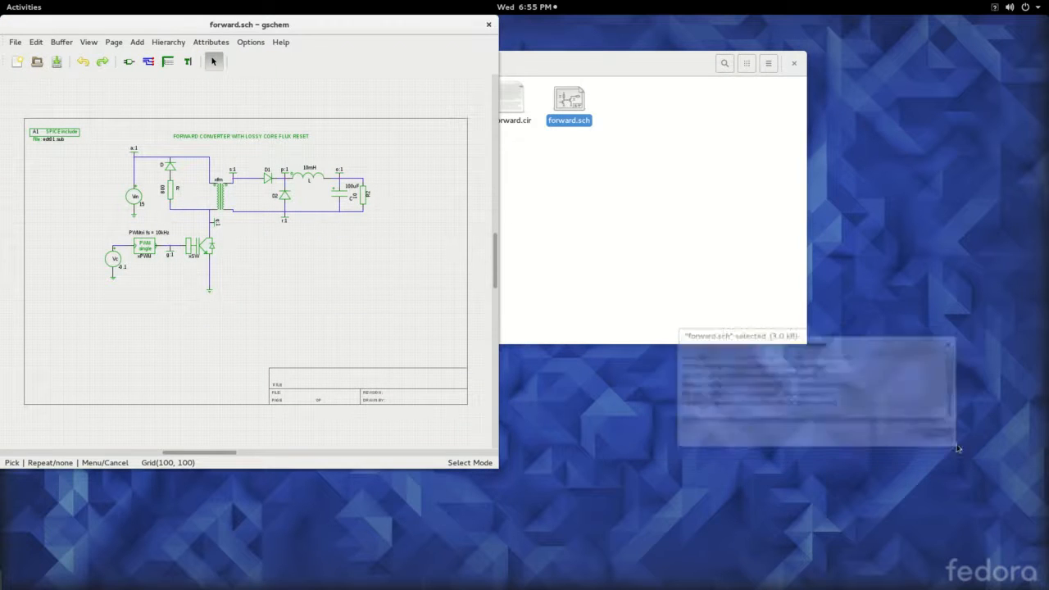
{"action": "double_click", "coordinate": [309, 29]}
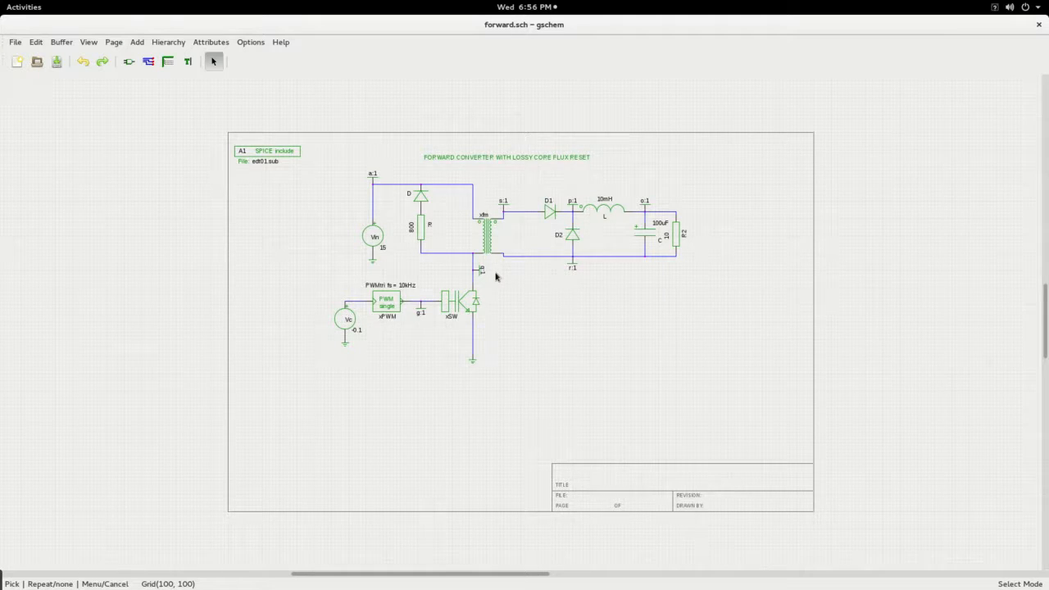
{"action": "scroll", "coordinate": [522, 326], "scroll_direction": "up", "scroll_amount": 1}
{"action": "scroll", "coordinate": [522, 326], "scroll_direction": "up", "scroll_amount": 1}
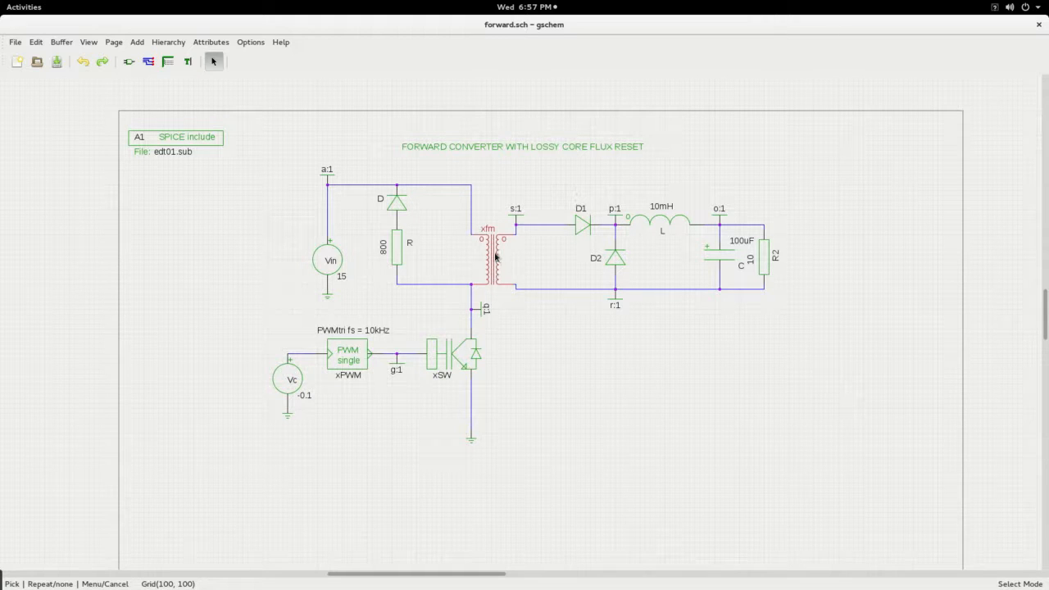
{"action": "left_click", "coordinate": [490, 191]}
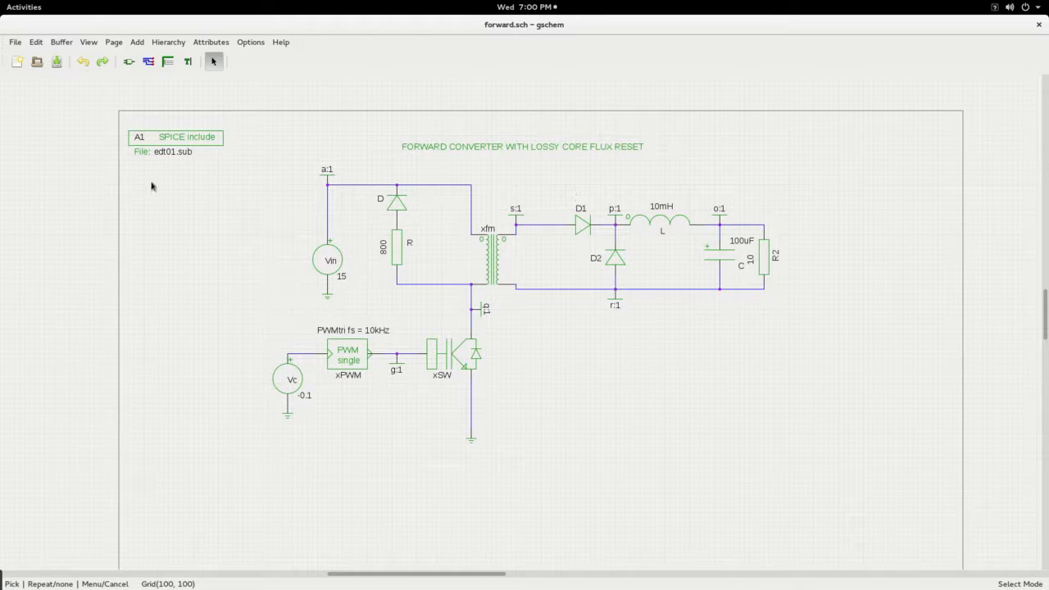
{"action": "left_click", "coordinate": [165, 155]}
{"action": "left_click", "coordinate": [215, 195]}
Open forward.cir from the DCDC folder, review its transient analysis and forward.net include lines, and close it.
{"action": "mouse_move", "coordinate": [1, 0]}
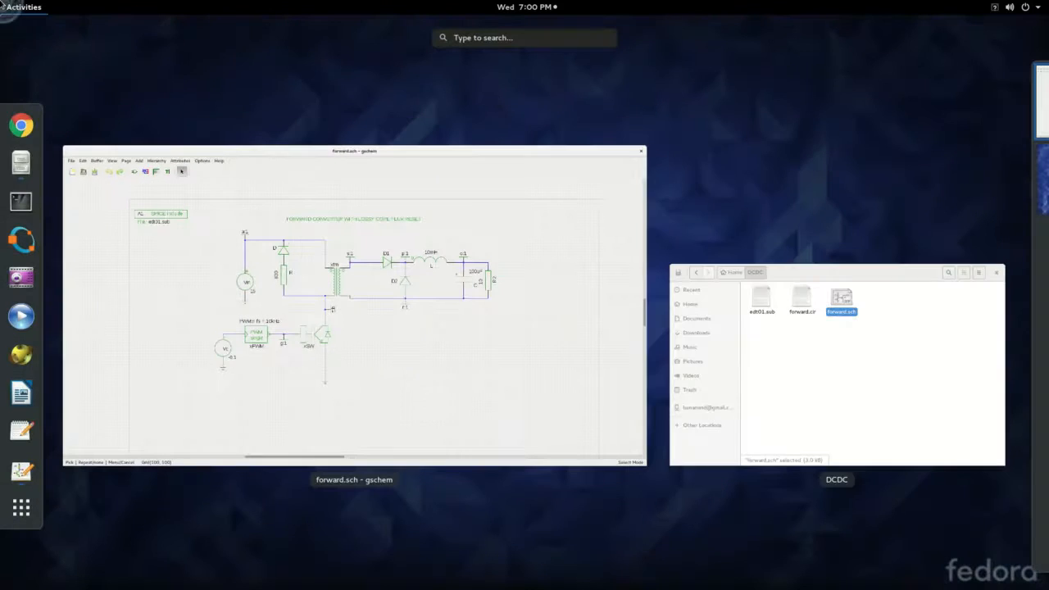
{"action": "left_click", "coordinate": [780, 347]}
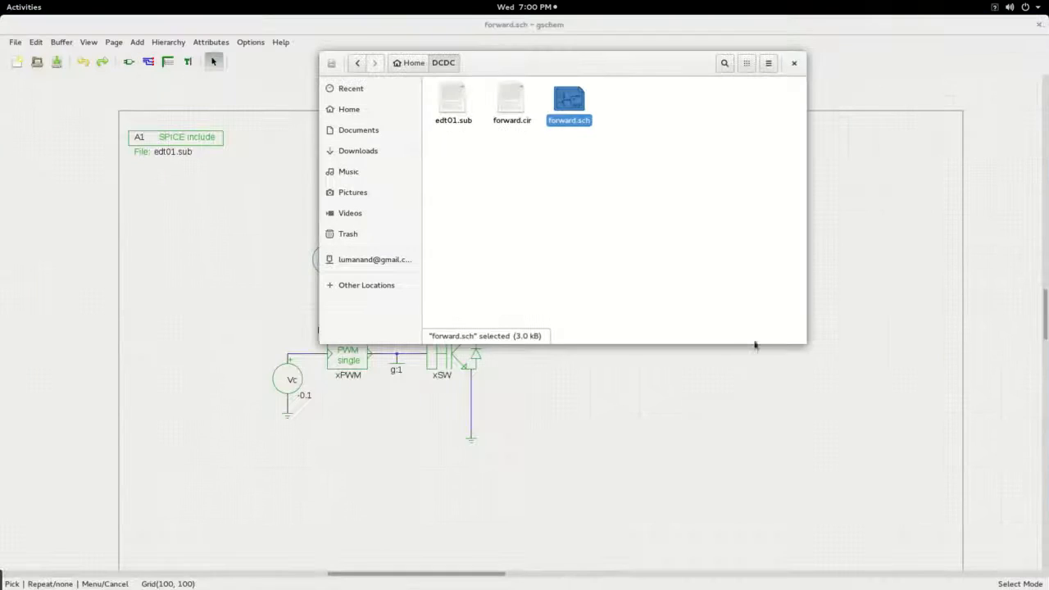
{"action": "left_click", "coordinate": [550, 207]}
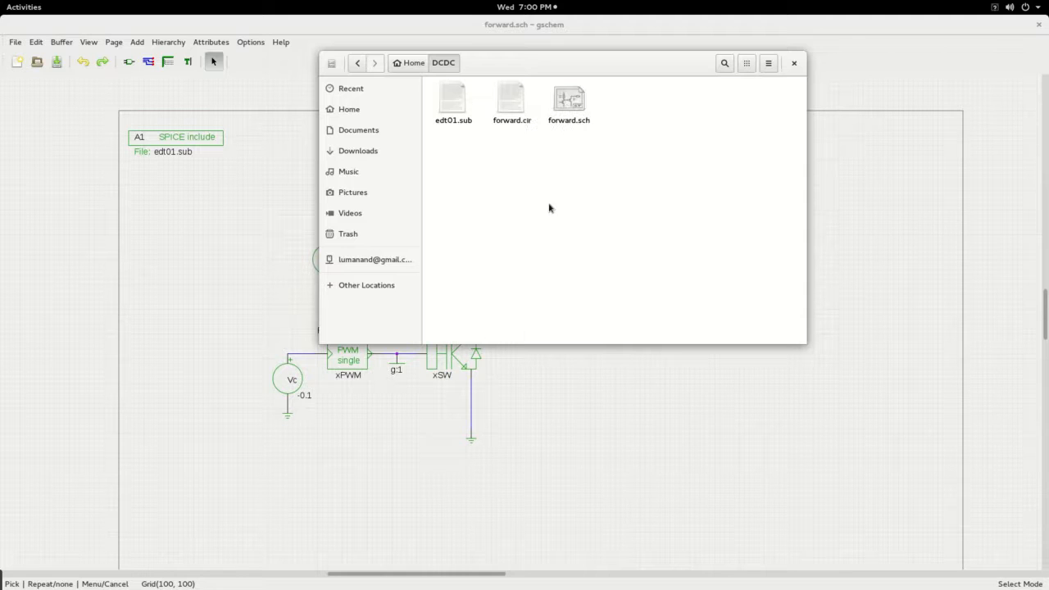
{"action": "double_click", "coordinate": [510, 104]}
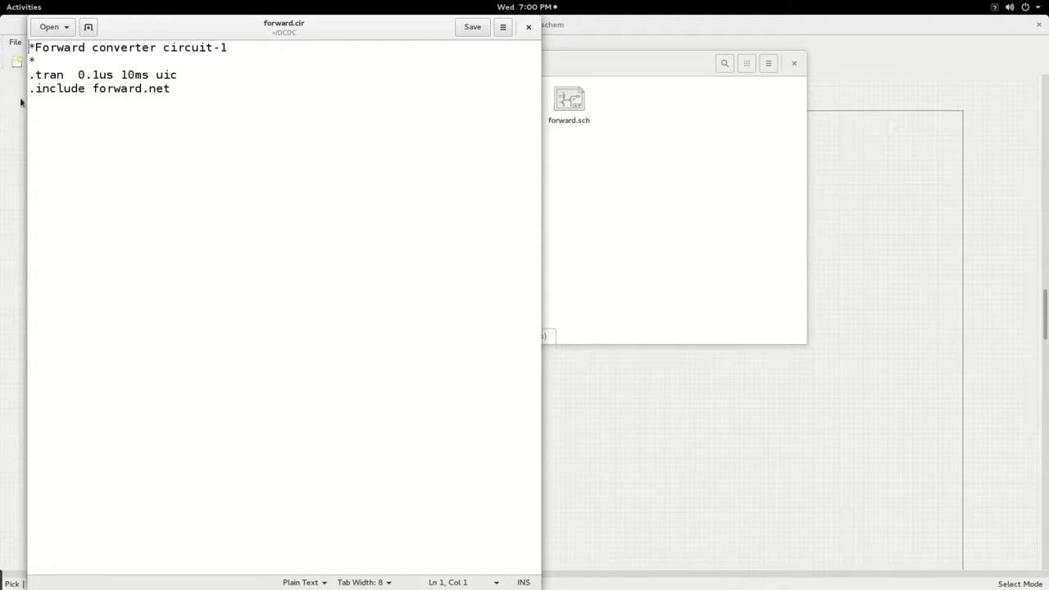
{"action": "left_click_drag", "start_coordinate": [173, 91], "coordinate": [99, 90]}
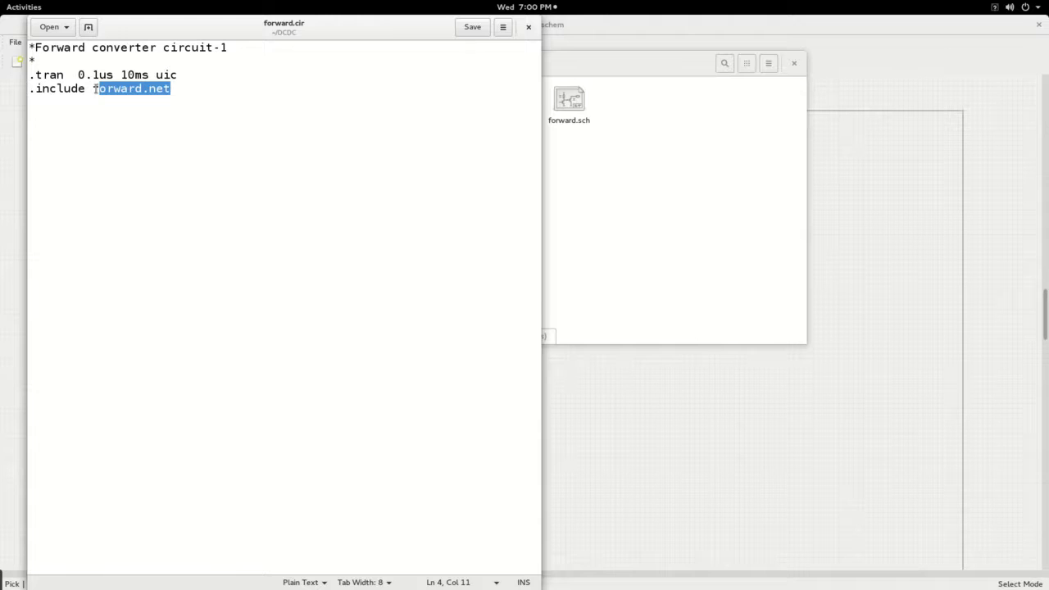
{"action": "left_click", "coordinate": [713, 182]}
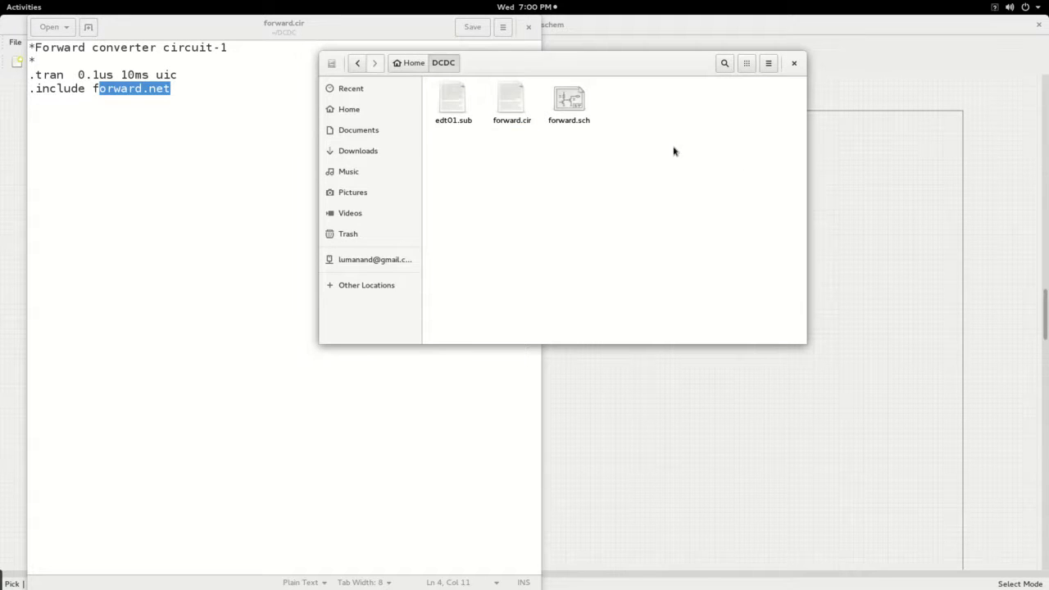
{"action": "left_click", "coordinate": [148, 90]}
{"action": "left_click", "coordinate": [637, 150]}
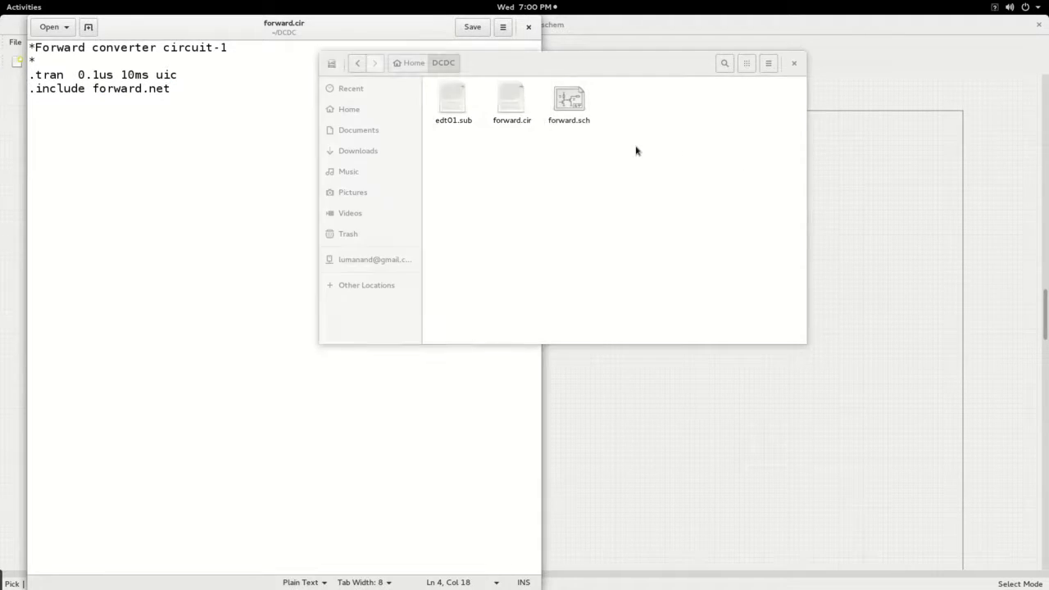
{"action": "left_click", "coordinate": [301, 121]}
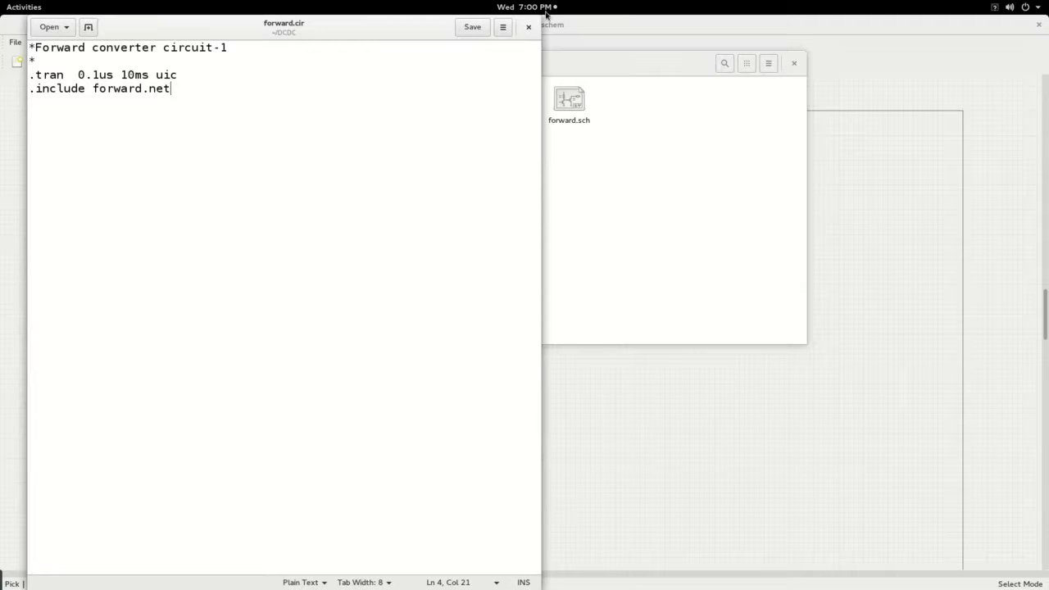
{"action": "left_click", "coordinate": [529, 27]}
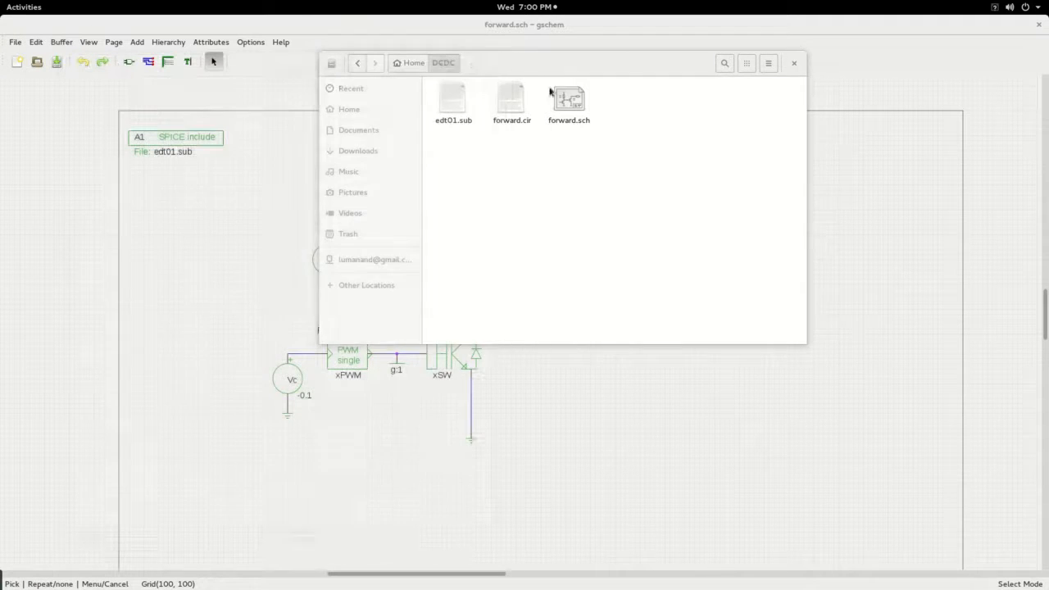
Open the edt01.sub component library and examine the C parameter of the xfmer transformer subcircuit.
{"action": "double_click", "coordinate": [451, 103]}
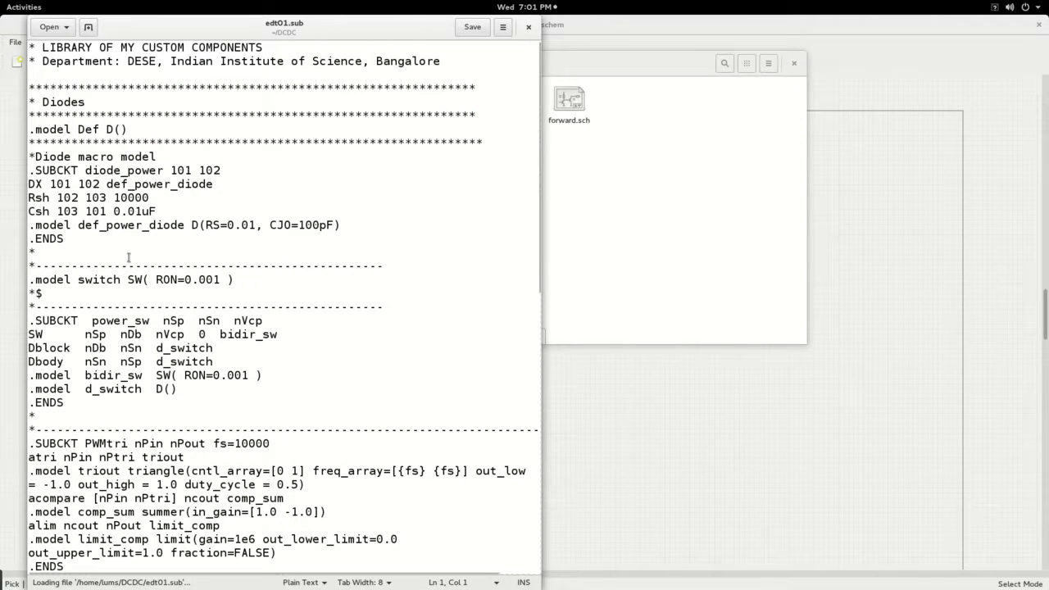
{"action": "scroll", "coordinate": [129, 258], "scroll_direction": "down", "scroll_amount": 5}
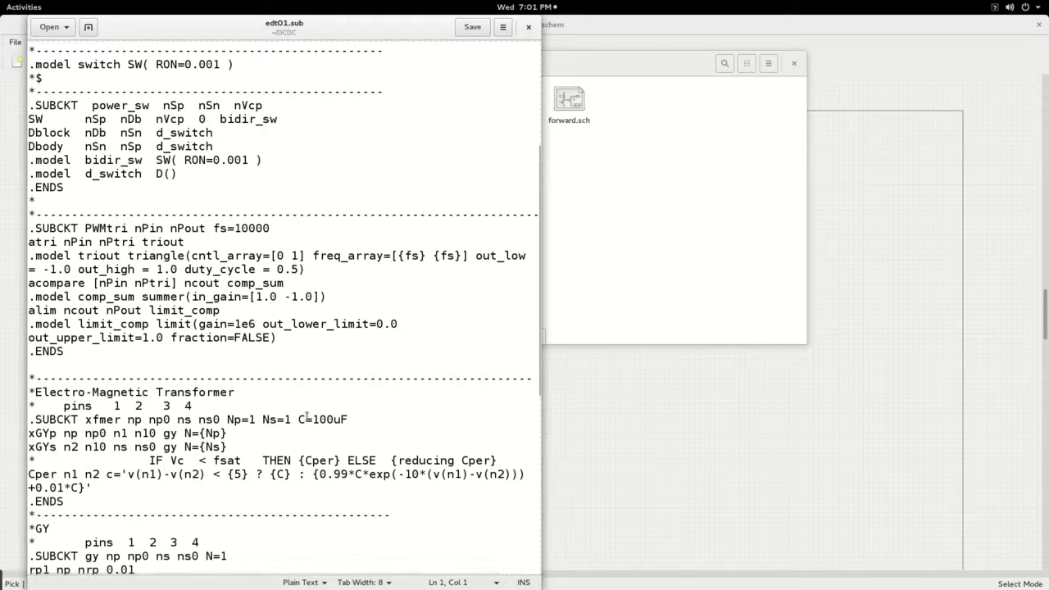
{"action": "left_click", "coordinate": [350, 419]}
{"action": "left_click_drag", "start_coordinate": [350, 419], "coordinate": [298, 419]}
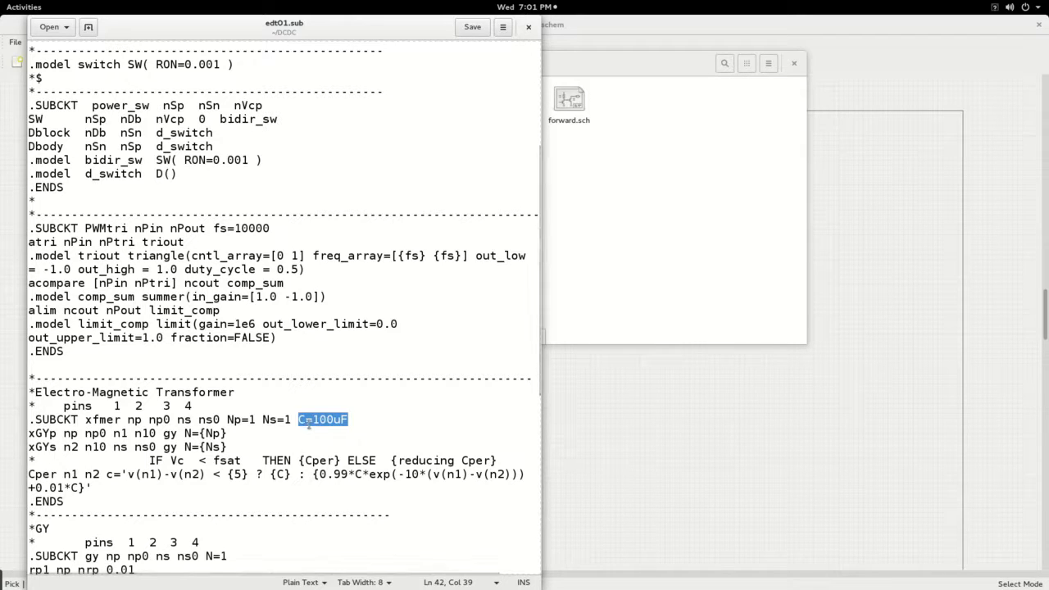
{"action": "left_click", "coordinate": [306, 421]}
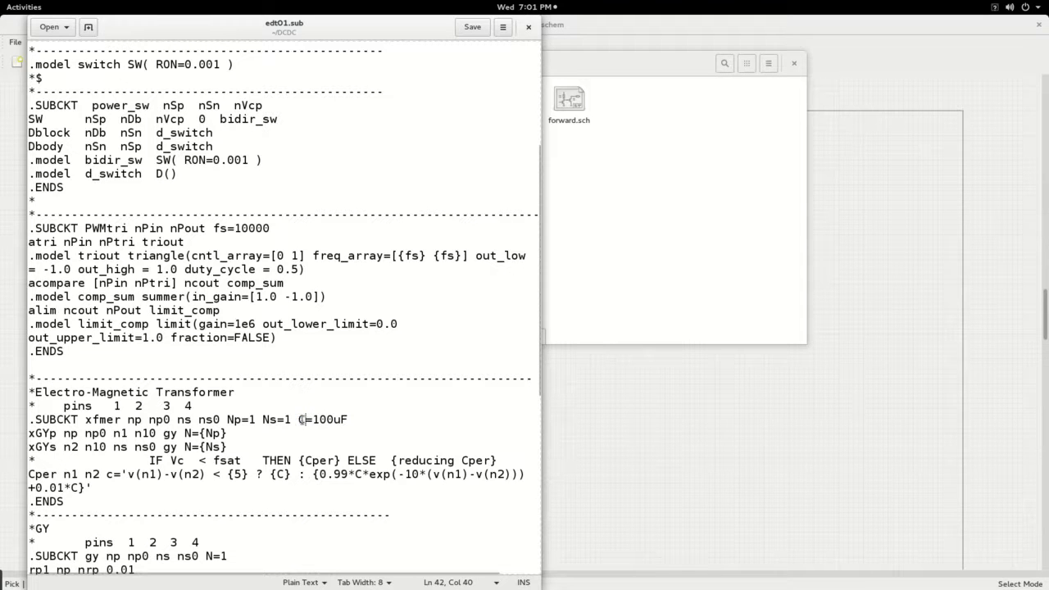
{"action": "double_click", "coordinate": [310, 422]}
{"action": "left_click", "coordinate": [303, 419]}
Examine the Cper expression of the transformer subcircuit: its threshold, the C value below it and the exponential term above it.
{"action": "double_click", "coordinate": [240, 474]}
{"action": "left_click_drag", "start_coordinate": [230, 474], "coordinate": [227, 474]}
{"action": "left_click", "coordinate": [284, 476]}
{"action": "left_click_drag", "start_coordinate": [284, 475], "coordinate": [277, 475]}
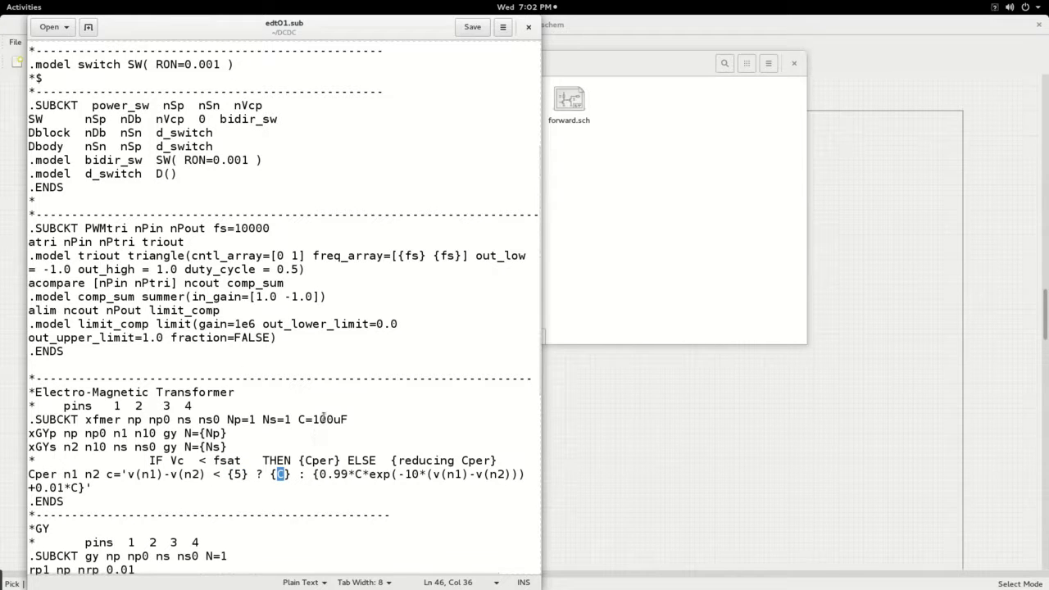
{"action": "left_click_drag", "start_coordinate": [326, 419], "coordinate": [335, 419]}
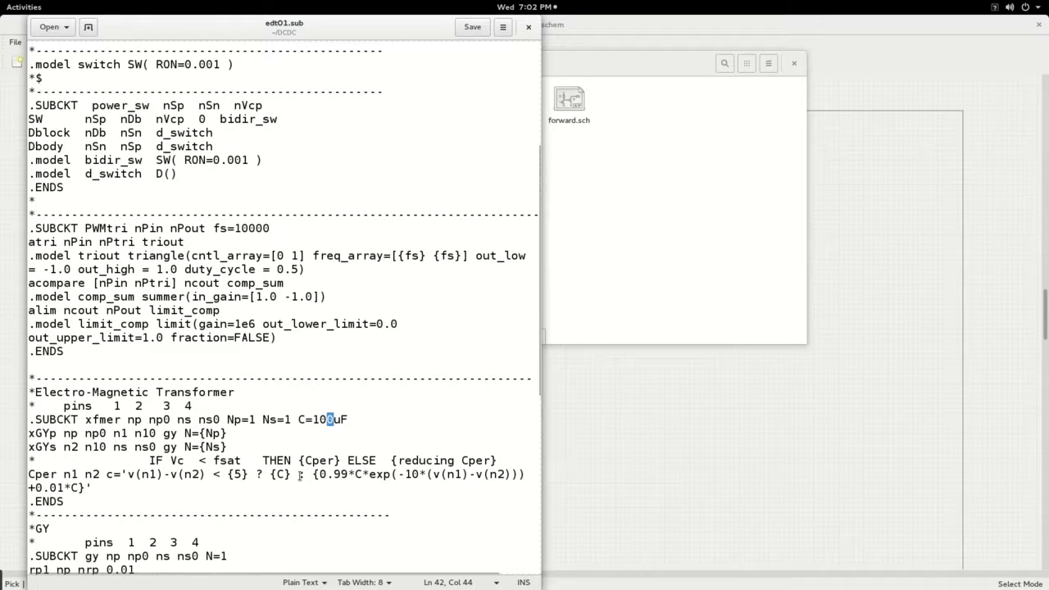
{"action": "left_click_drag", "start_coordinate": [243, 475], "coordinate": [233, 475]}
{"action": "left_click", "coordinate": [313, 474]}
{"action": "left_click_drag", "start_coordinate": [313, 474], "coordinate": [514, 475]}
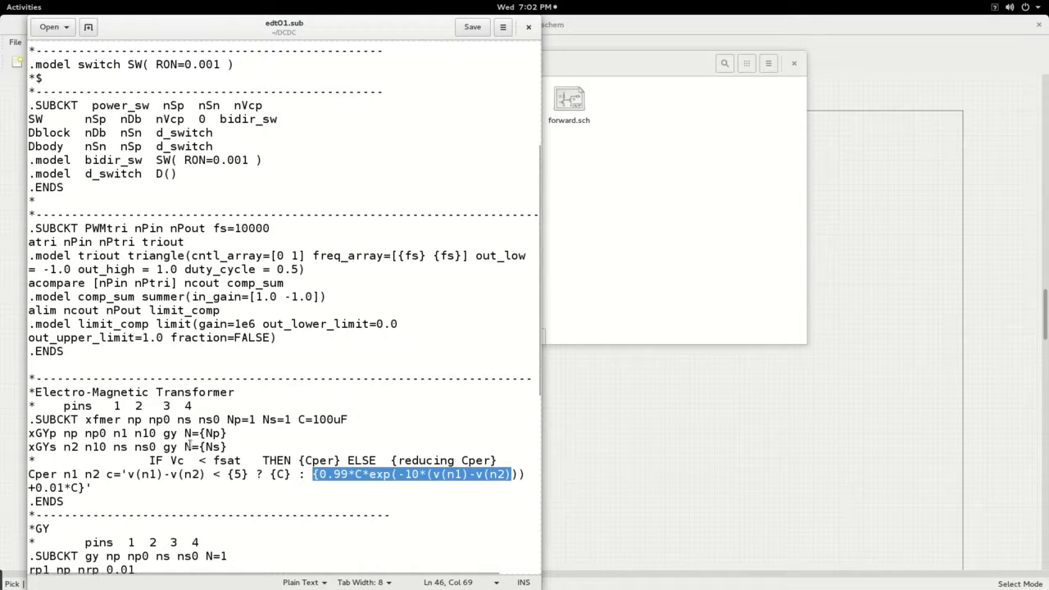
Review the gy gyrator references in the transformer model and the gy subcircuit definition, and close edt01.sub.
{"action": "mouse_move", "coordinate": [164, 435]}
{"action": "left_mouse_down"}
{"action": "mouse_move", "coordinate": [177, 434]}
{"action": "mouse_move", "coordinate": [177, 449]}
{"action": "left_mouse_up"}
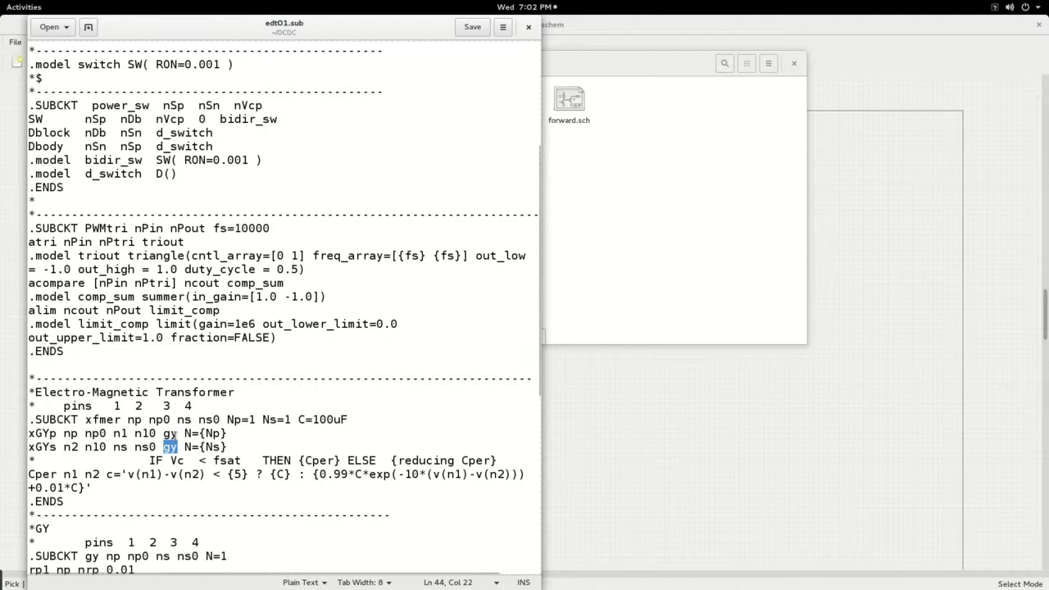
{"action": "scroll", "coordinate": [175, 436], "scroll_direction": "down", "scroll_amount": 4}
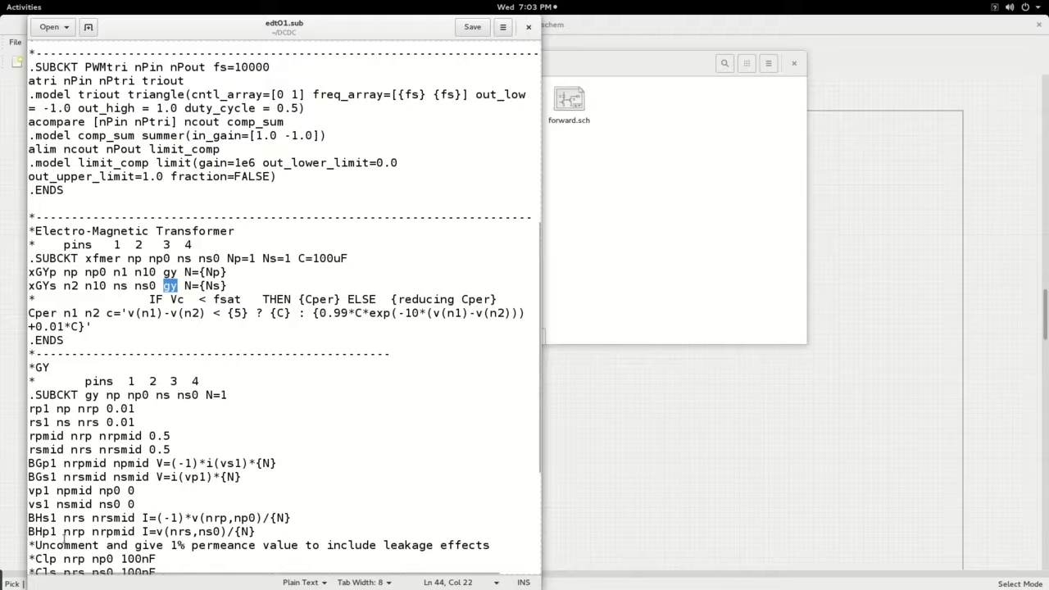
{"action": "scroll", "coordinate": [169, 466], "scroll_direction": "up", "scroll_amount": 5}
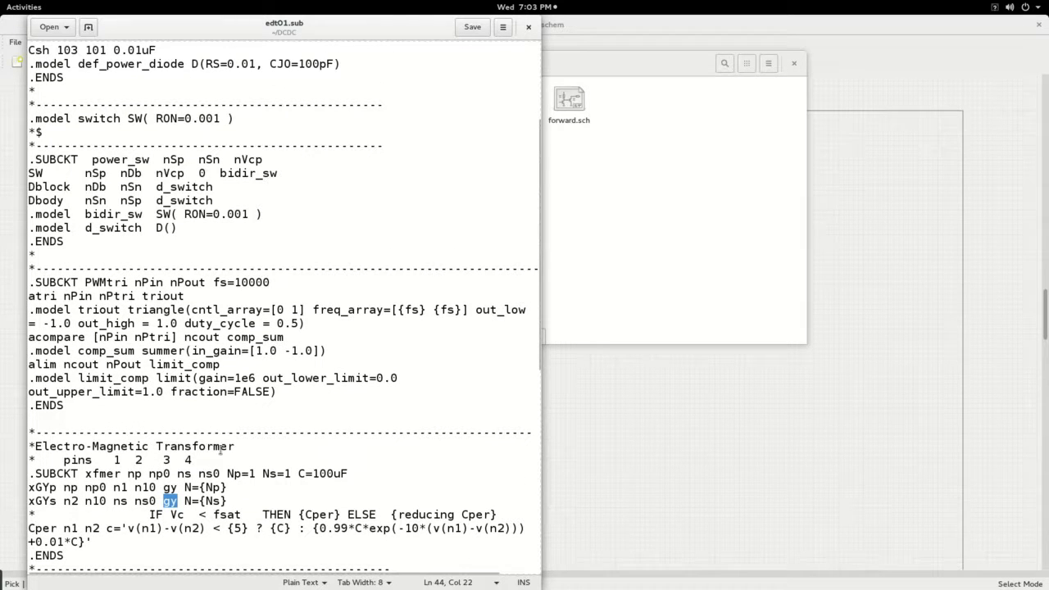
{"action": "left_click", "coordinate": [221, 446]}
{"action": "left_click", "coordinate": [527, 28]}
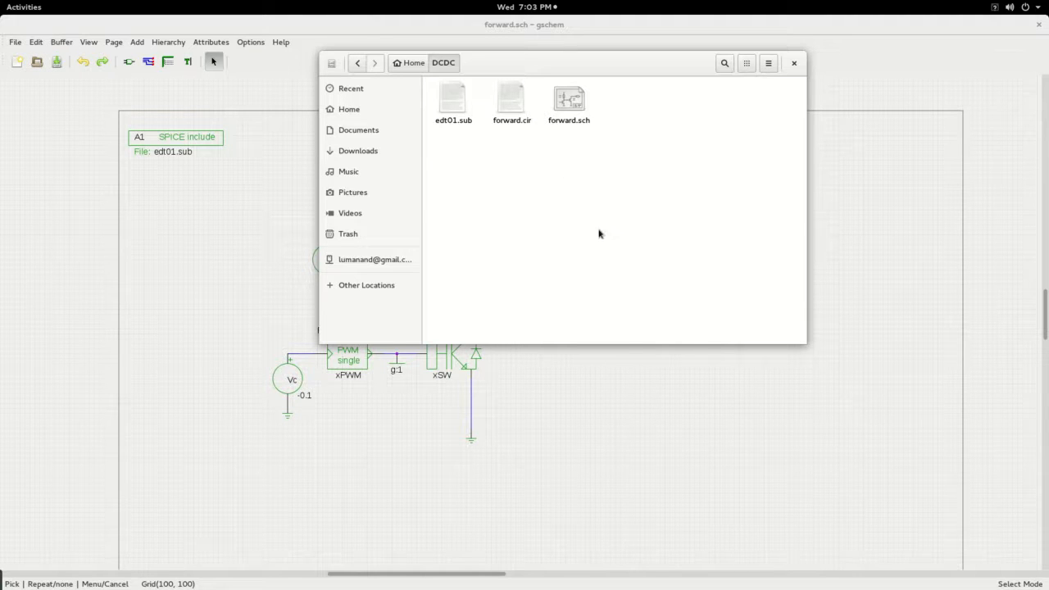
Open a terminal, change to the DCDC directory and list its files.
{"action": "mouse_move", "coordinate": [1, 2]}
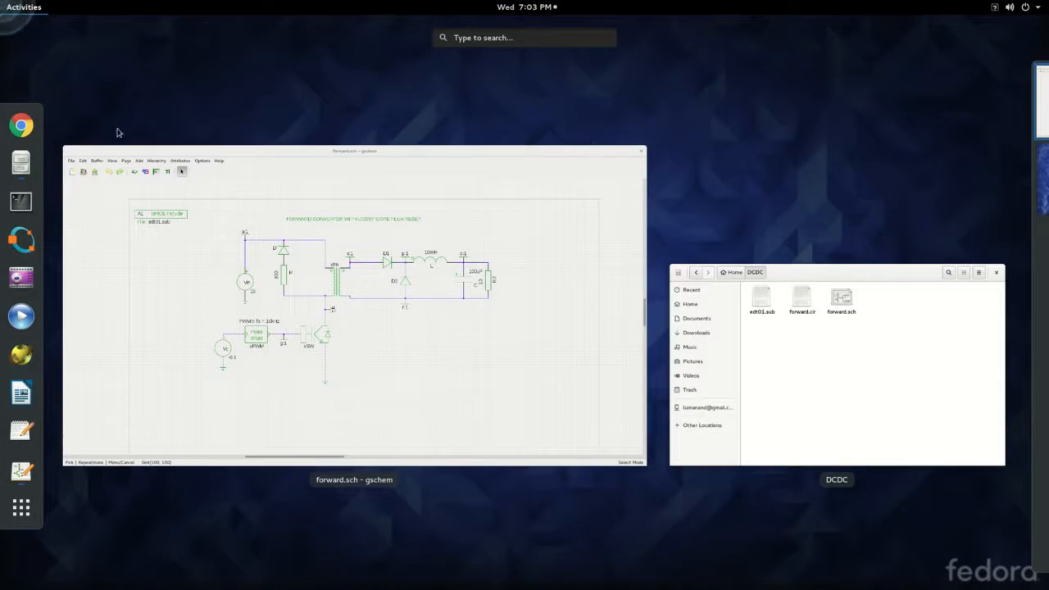
{"action": "left_click", "coordinate": [23, 205]}
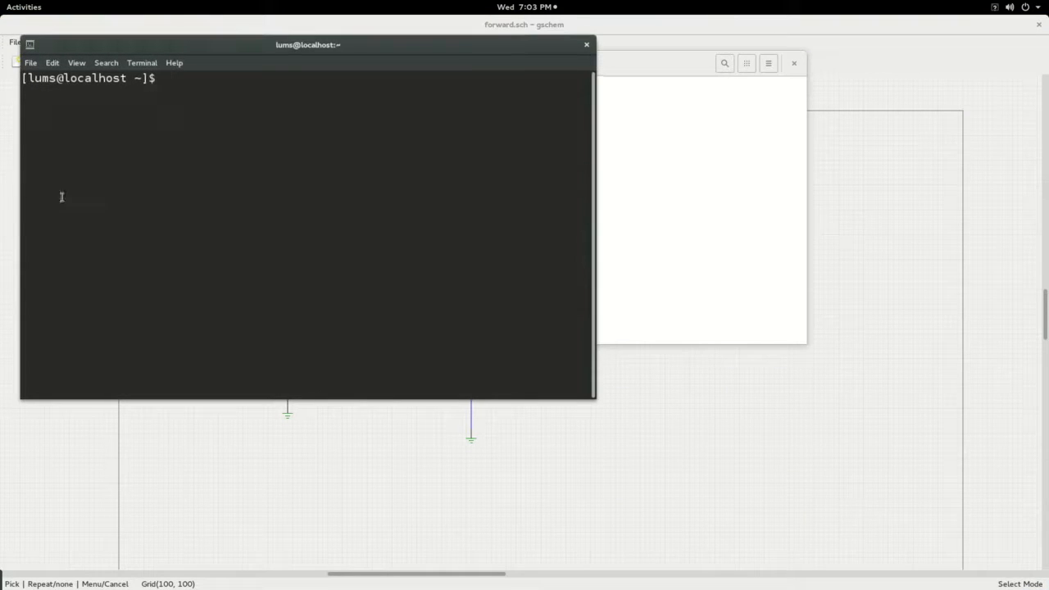
{"action": "type", "text": "cd"}
{"action": "key", "text": "BackSpace"}
{"action": "type", "text": "DCD"}
{"action": "key", "text": "Tab"}
{"action": "key", "text": "Return"}
{"action": "type", "text": "ls"}
{"action": "key", "text": "Return"}
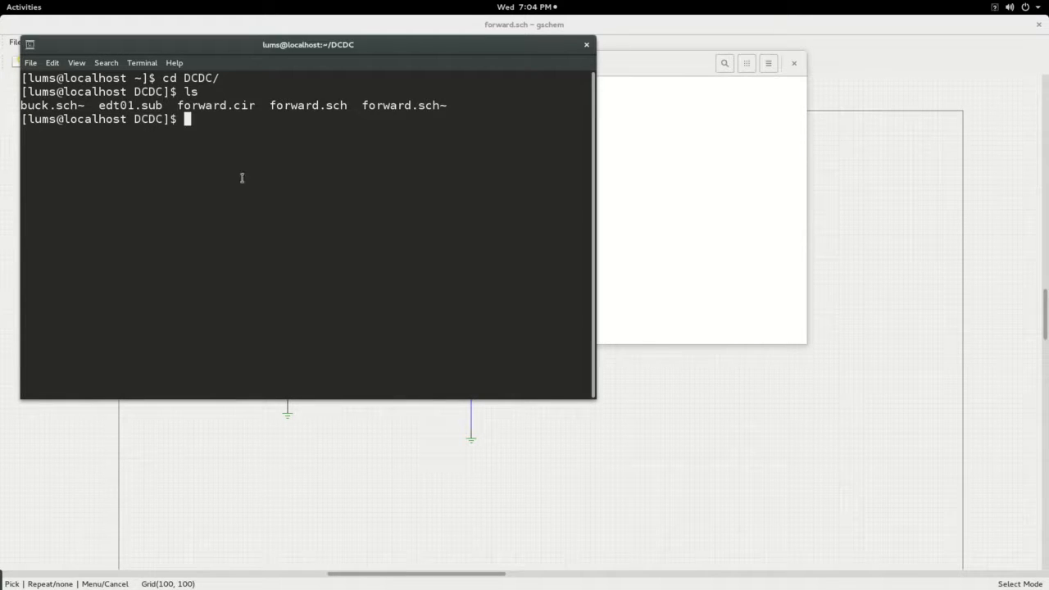
Place the DCDC folder window beside the terminal and run gnetlist -g spice-sdb -o forward.net forward.sch.
{"action": "left_click", "coordinate": [614, 63]}
{"action": "left_click_drag", "start_coordinate": [583, 64], "coordinate": [806, 74]}
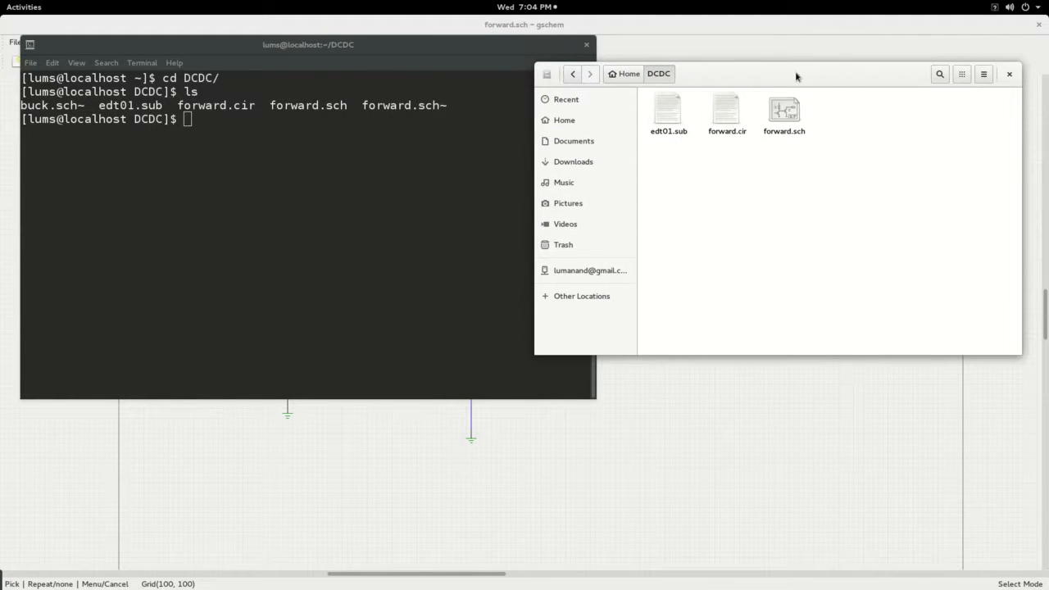
{"action": "left_click", "coordinate": [223, 118]}
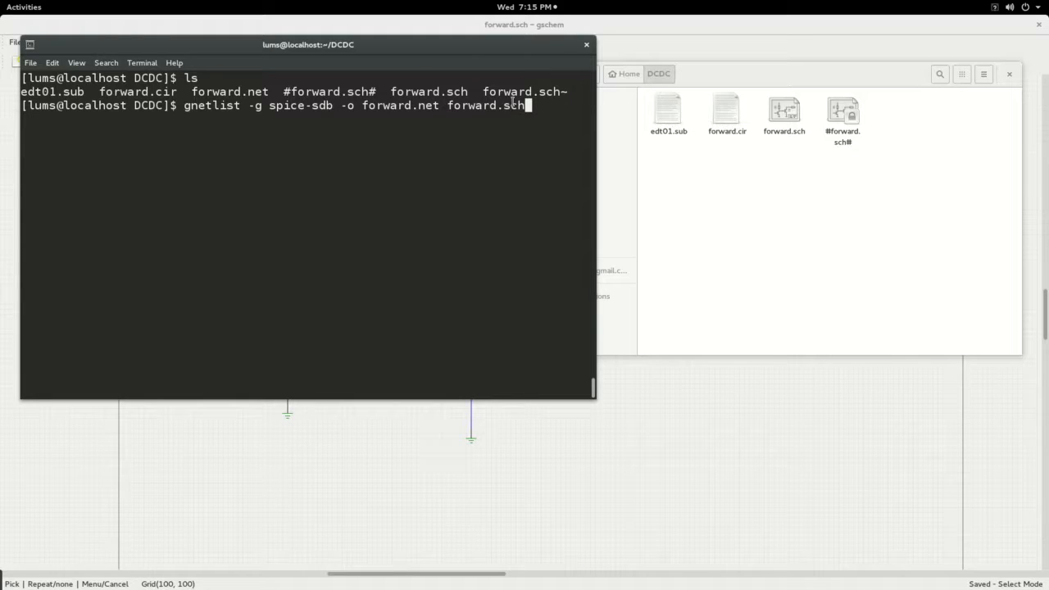
{"action": "key", "text": "Return"}
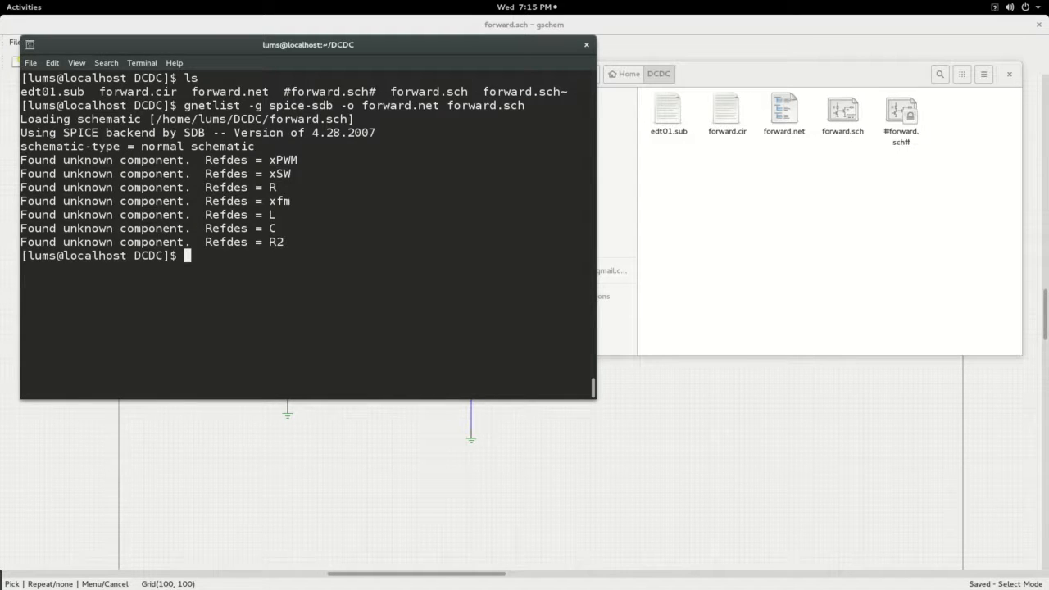
Check the DCDC folder for the generated forward.net and for forward.cir, and return to the terminal prompt.
{"action": "left_click", "coordinate": [835, 182]}
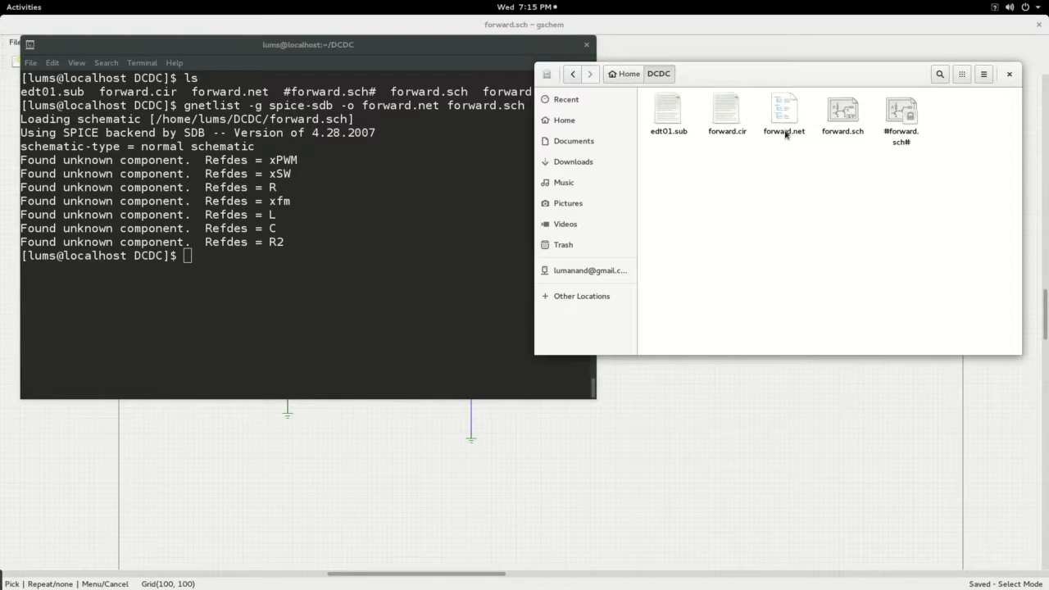
{"action": "left_click", "coordinate": [782, 117]}
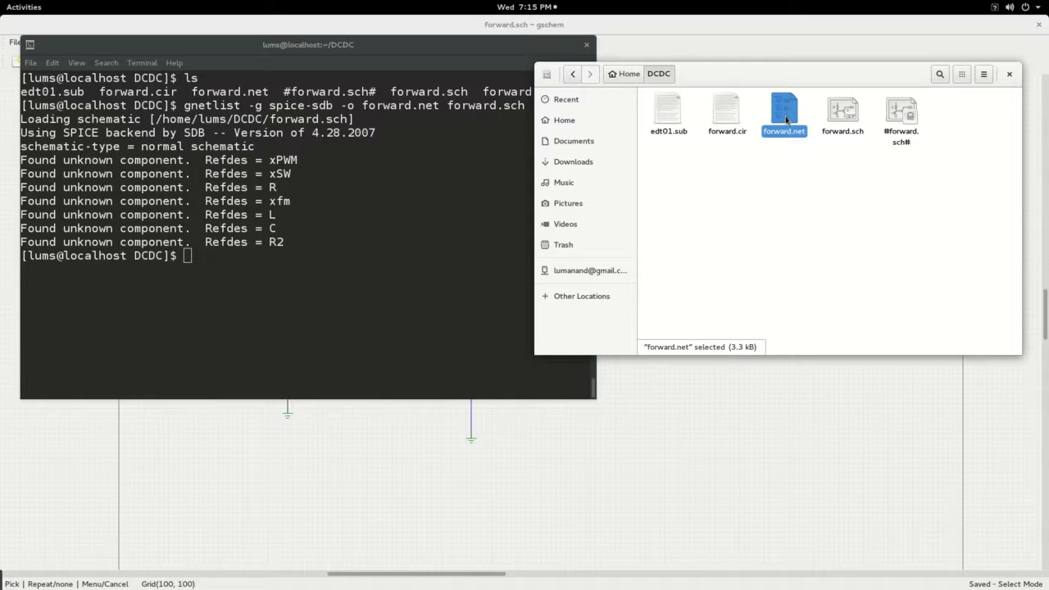
{"action": "left_click", "coordinate": [726, 115]}
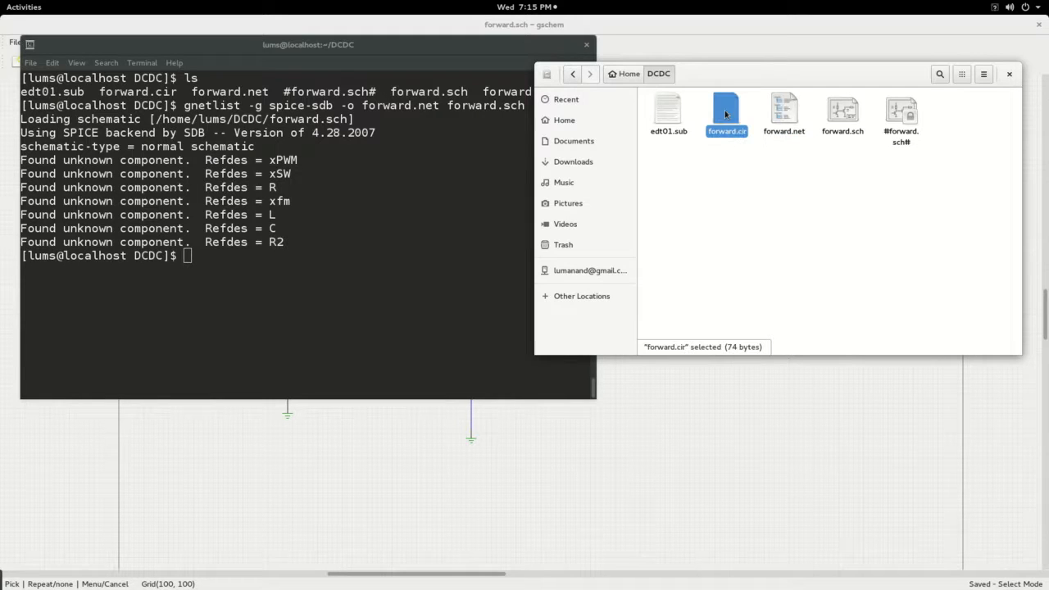
{"action": "left_click", "coordinate": [197, 258]}
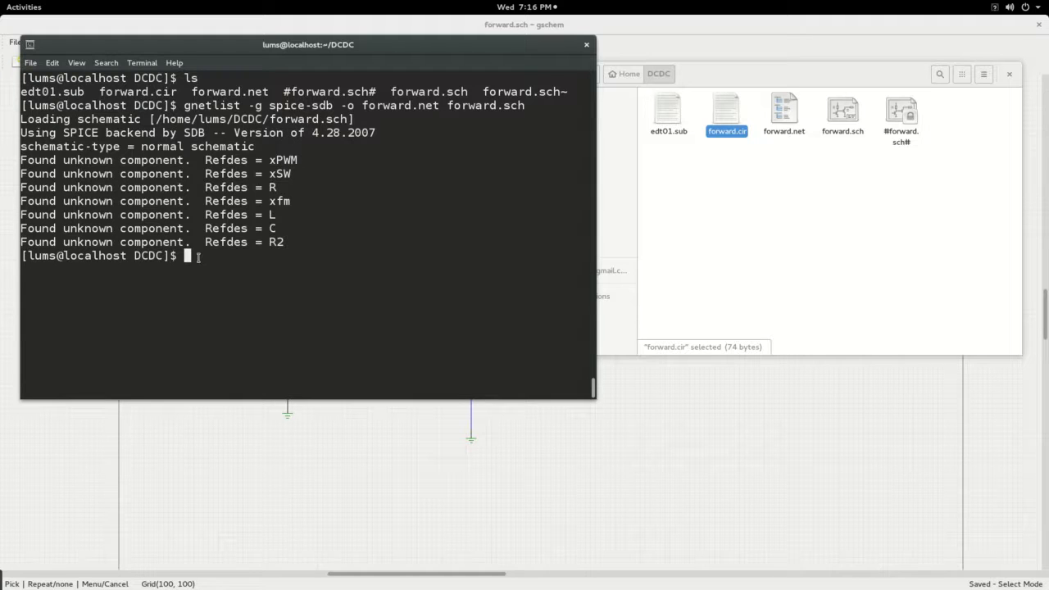
Load forward.cir into ngspice from the terminal and run the simulation.
{"action": "type", "text": "ngspice fo"}
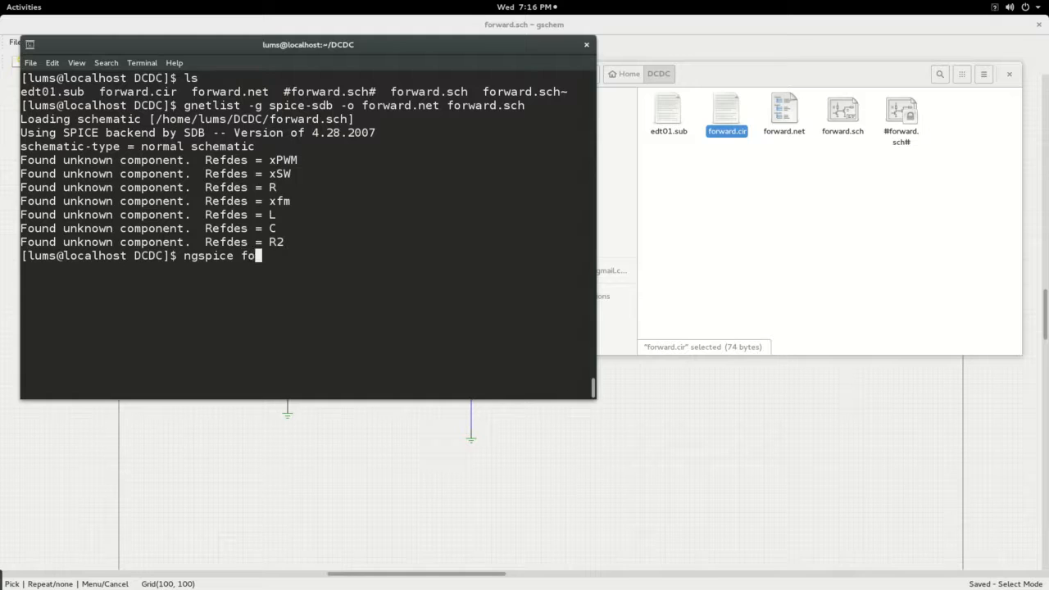
{"action": "type", "text": "rward.cir"}
{"action": "key", "text": "Return"}
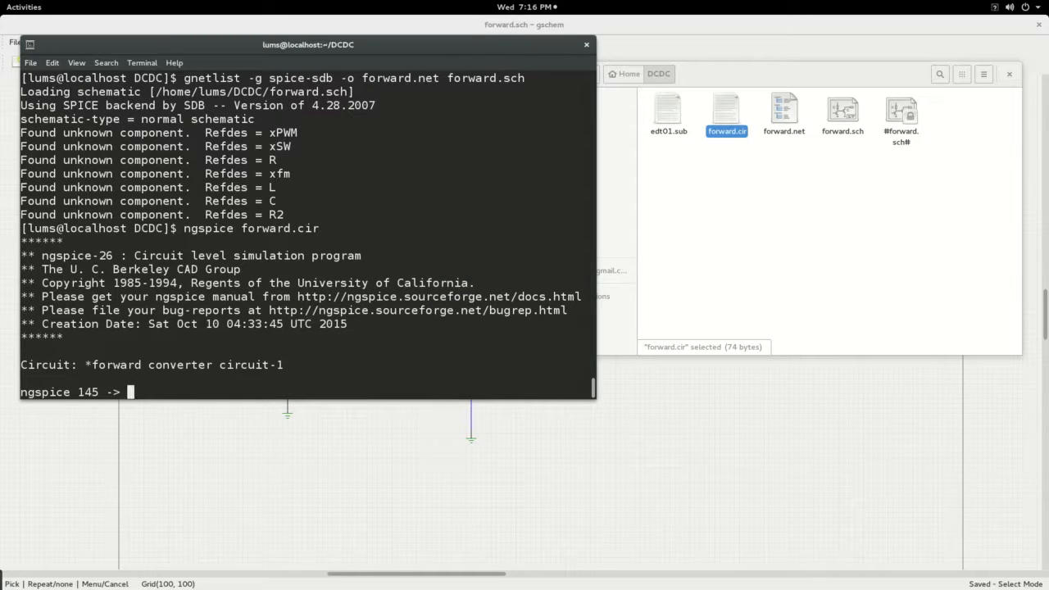
{"action": "type", "text": "run"}
{"action": "key", "text": "Return"}
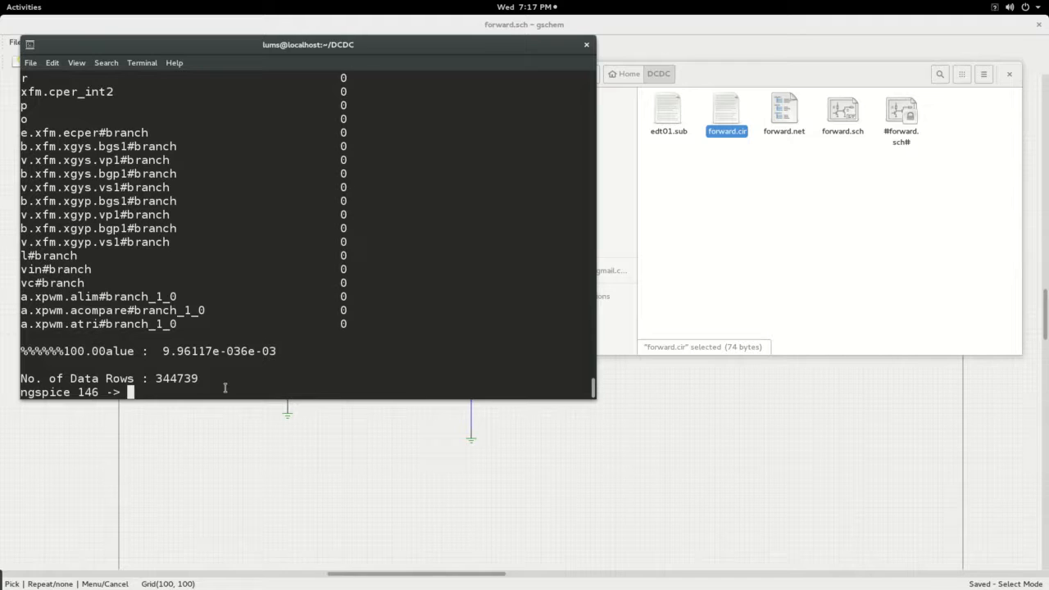
Plot v(o,r), checking the o and r nodes in the schematic, view the waveform full screen and close it.
{"action": "type", "text": "plot v(o,r)"}
{"action": "left_click", "coordinate": [840, 416]}
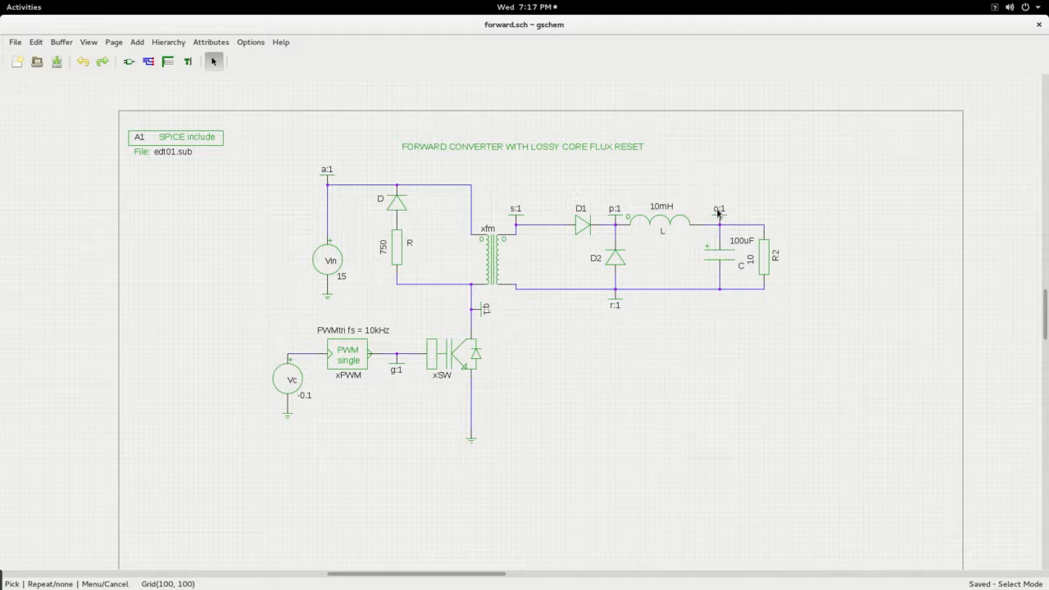
{"action": "key", "text": "super"}
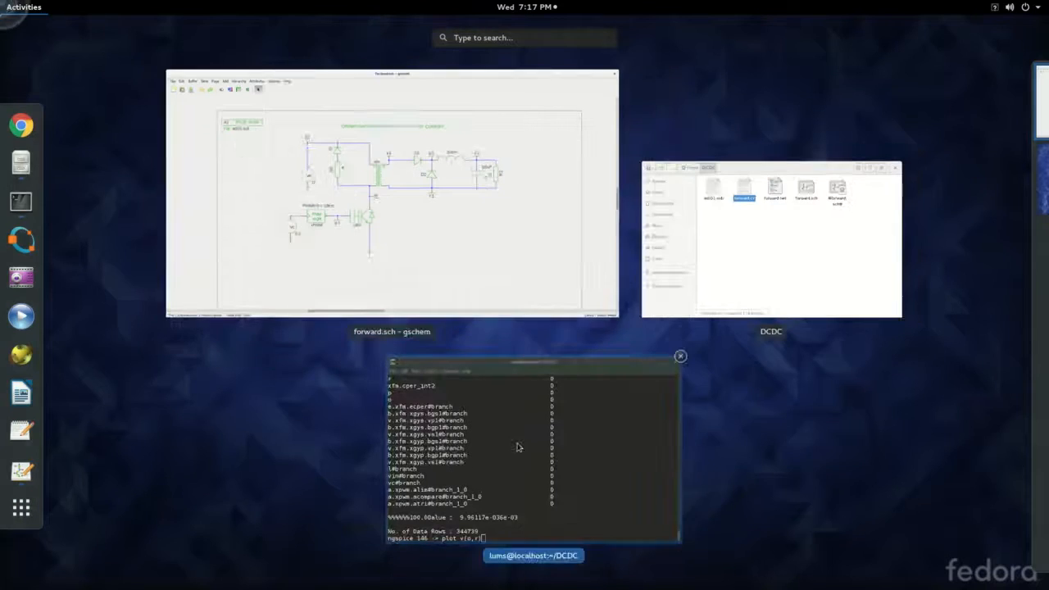
{"action": "left_click", "coordinate": [520, 450]}
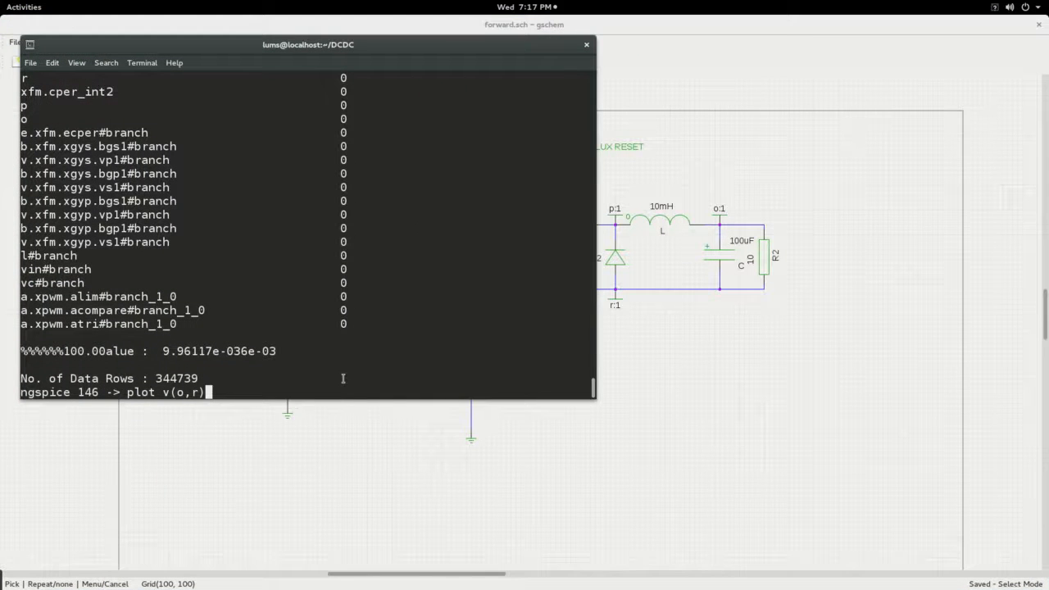
{"action": "key", "text": "Return"}
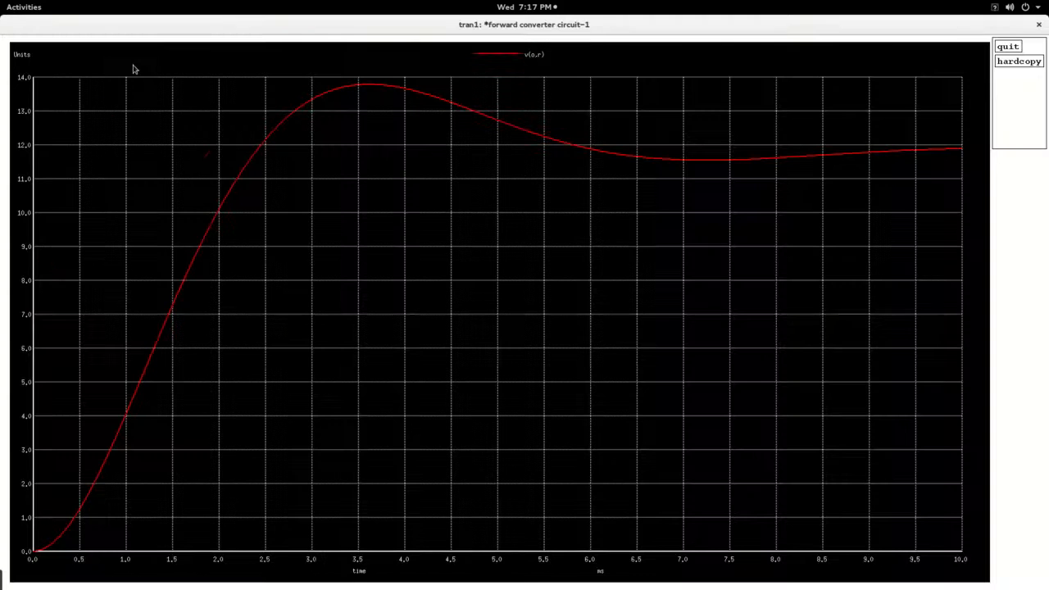
{"action": "double_click", "coordinate": [134, 69]}
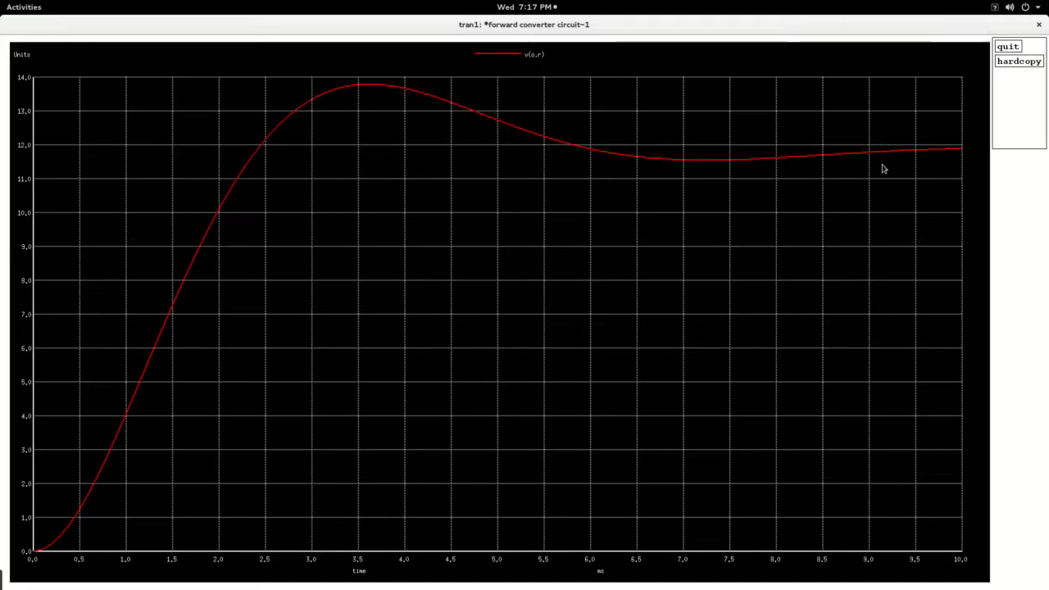
{"action": "left_click", "coordinate": [1039, 26]}
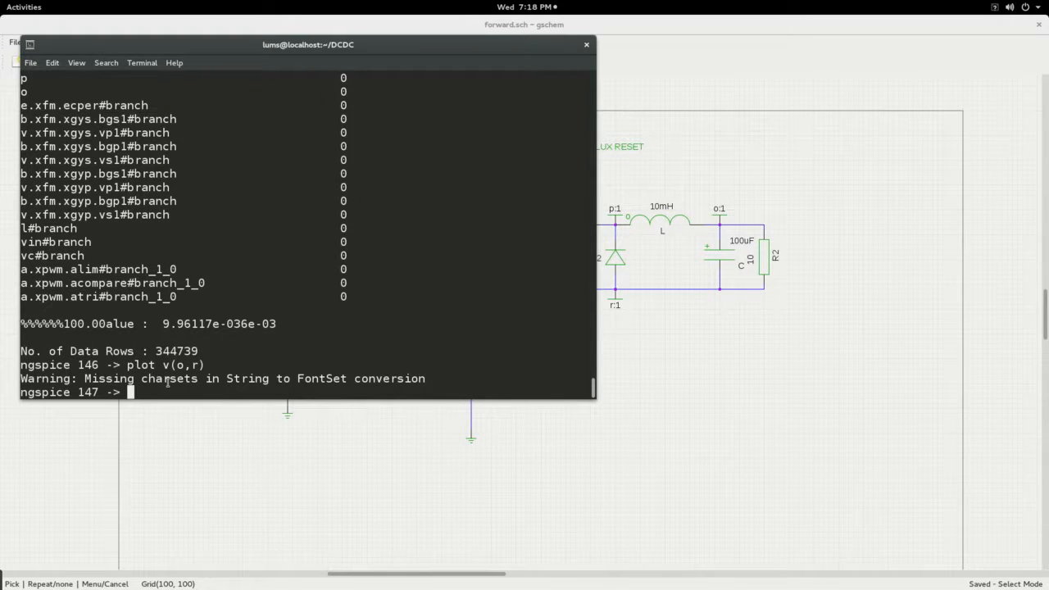
Repeat the v(o,r) plot to examine the output voltage full screen once more, and close the plot window.
{"action": "type", "text": "plot"}
{"action": "key", "text": "BackSpace"}
{"action": "key", "text": "BackSpace"}
{"action": "key", "text": "BackSpace"}
{"action": "key", "text": "BackSpace"}
{"action": "key", "text": "BackSpace"}
{"action": "key", "text": "Up"}
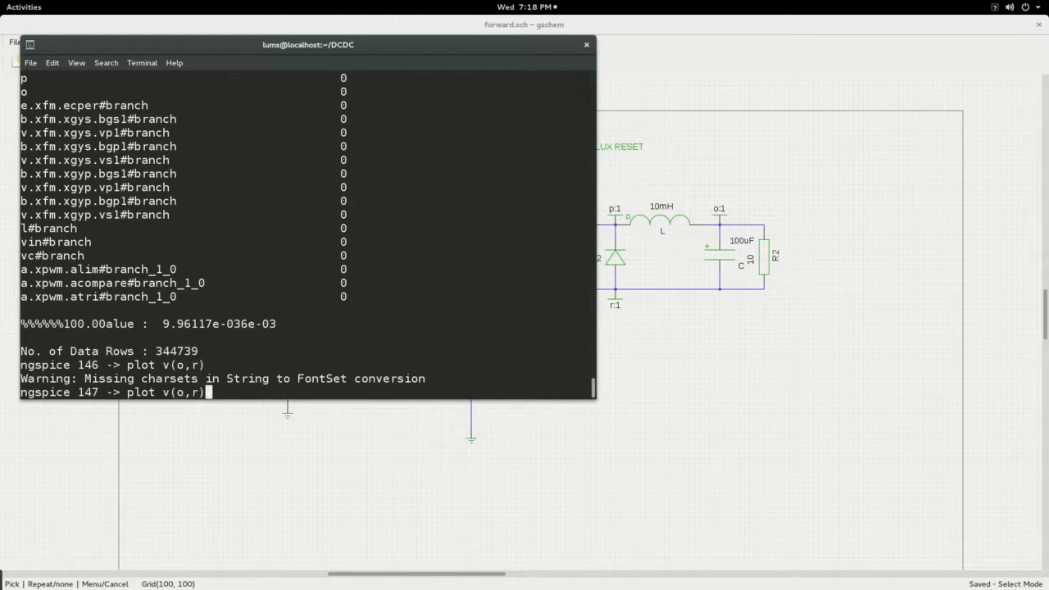
{"action": "key", "text": "Return"}
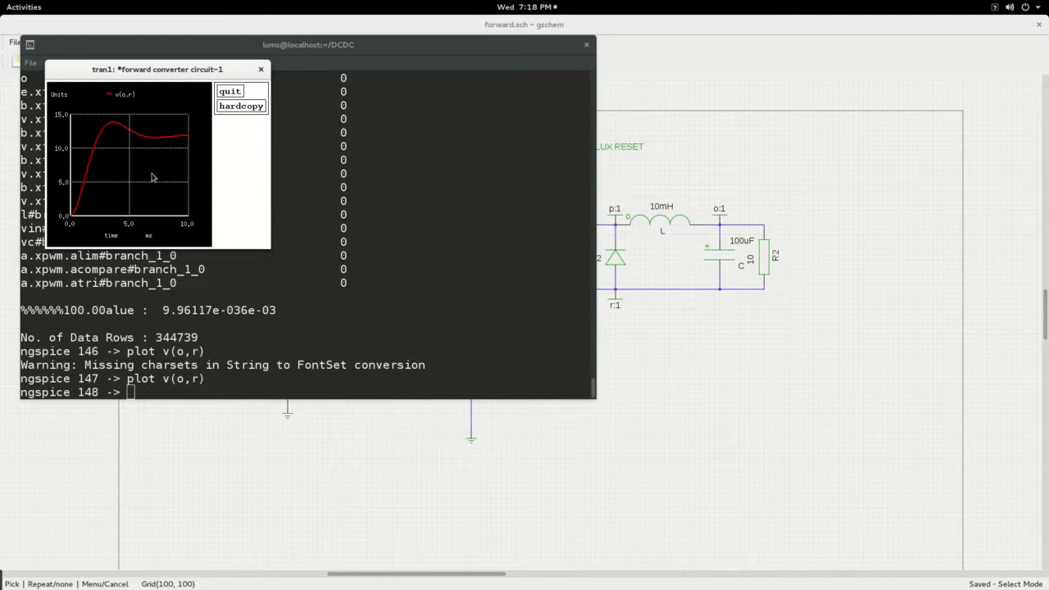
{"action": "double_click", "coordinate": [164, 69]}
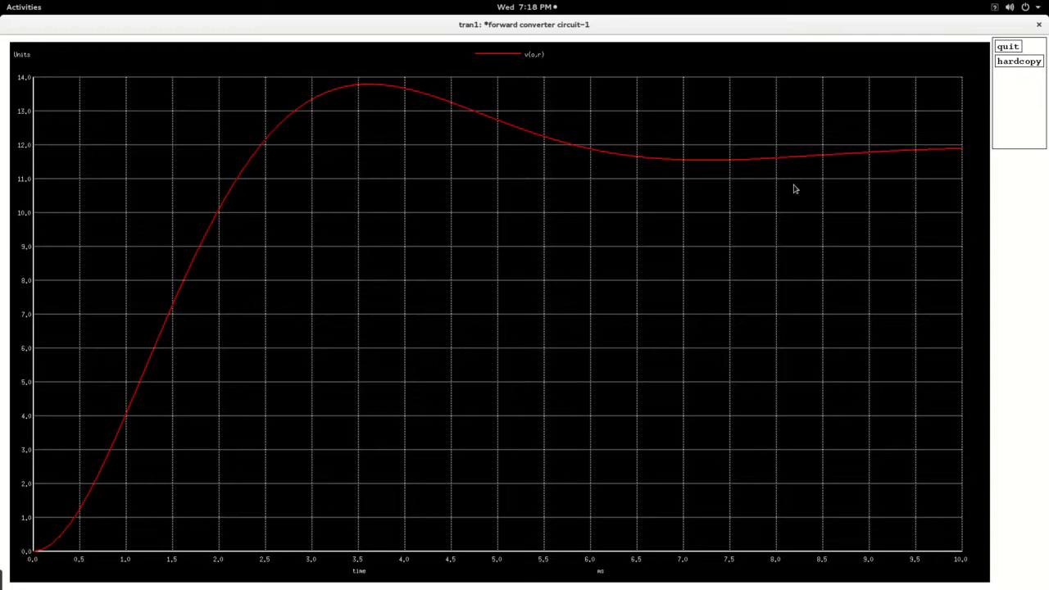
{"action": "left_click", "coordinate": [1039, 25]}
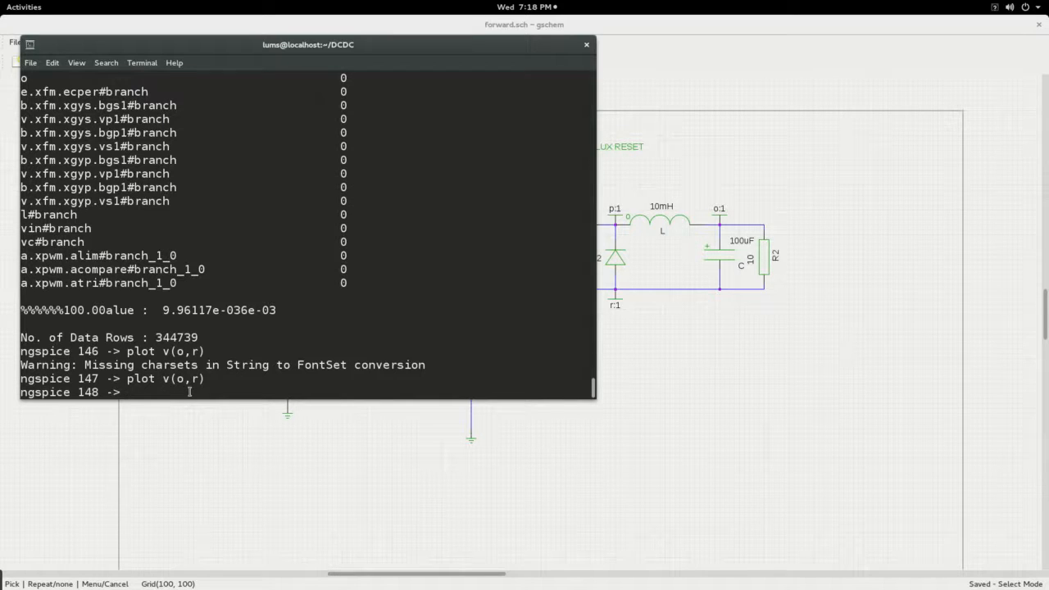
Set the ngspice plot colours with color0=white for the background and color1=black for the grid and text.
{"action": "type", "text": "set"}
{"action": "type", "text": "color0=white"}
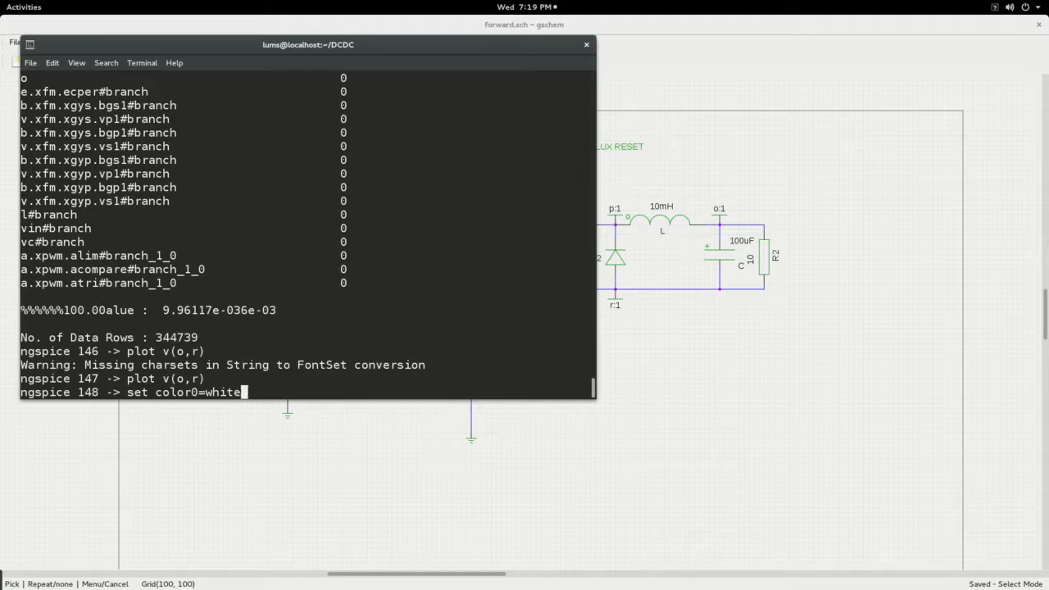
{"action": "key", "text": "Return"}
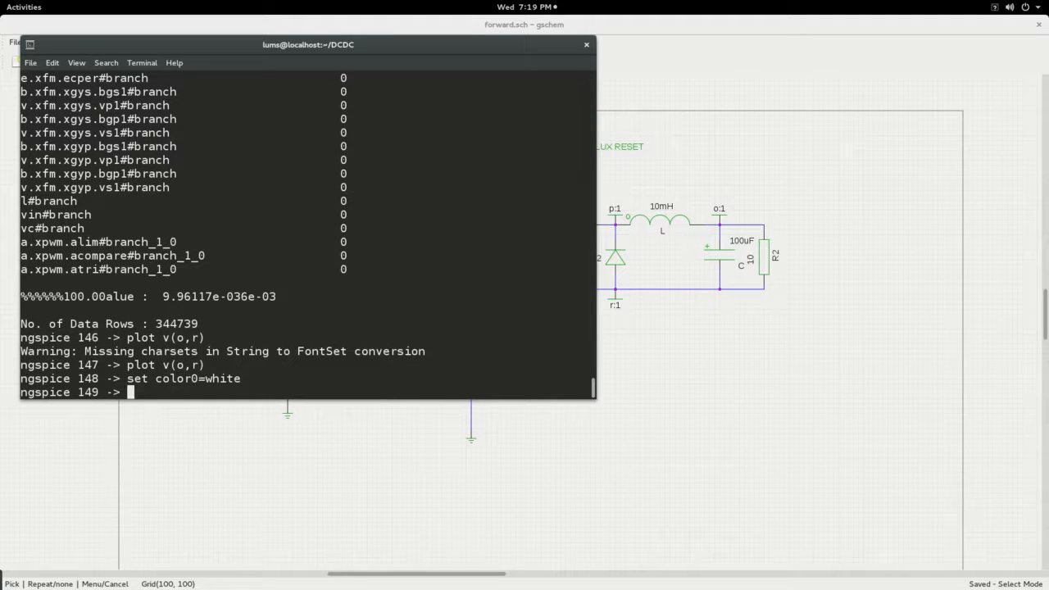
{"action": "type", "text": "set color1=black"}
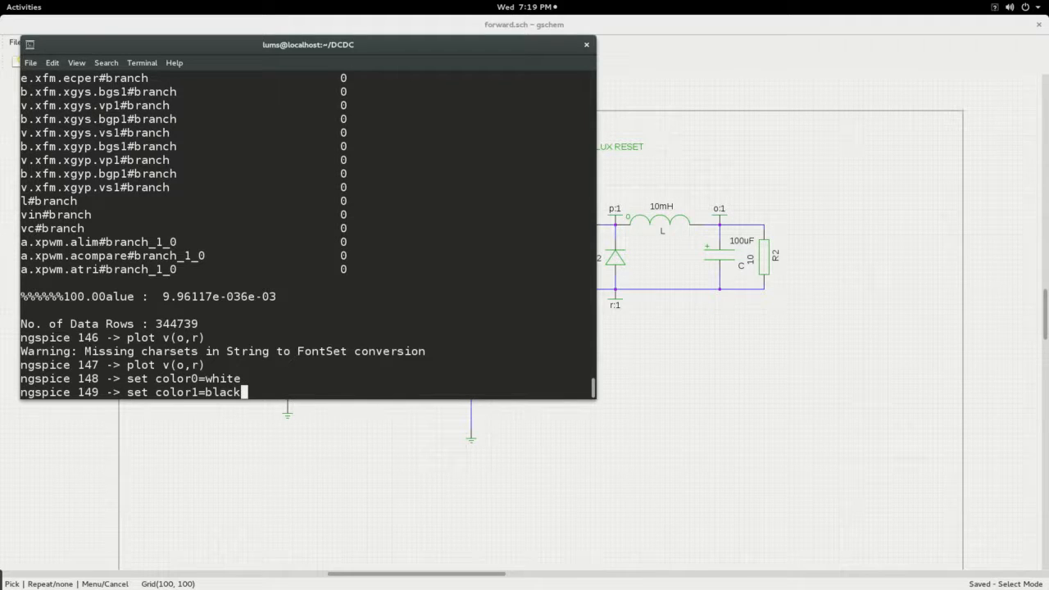
{"action": "key", "text": "Return"}
Plot v(o,r) with the new colours, view it full screen and close the plot window.
{"action": "type", "text": "plot v(o,r)"}
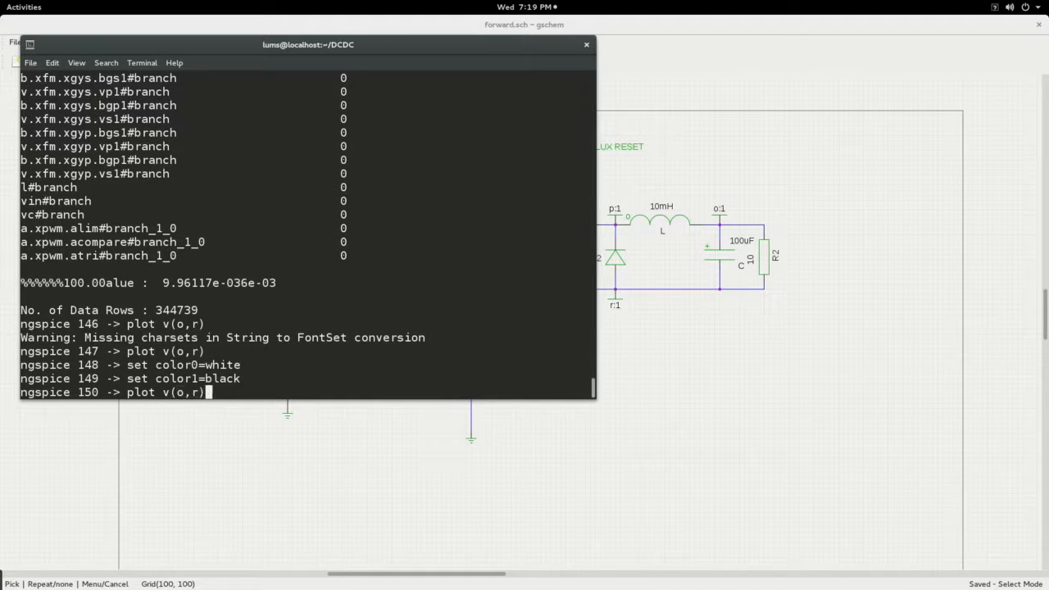
{"action": "key", "text": "Return"}
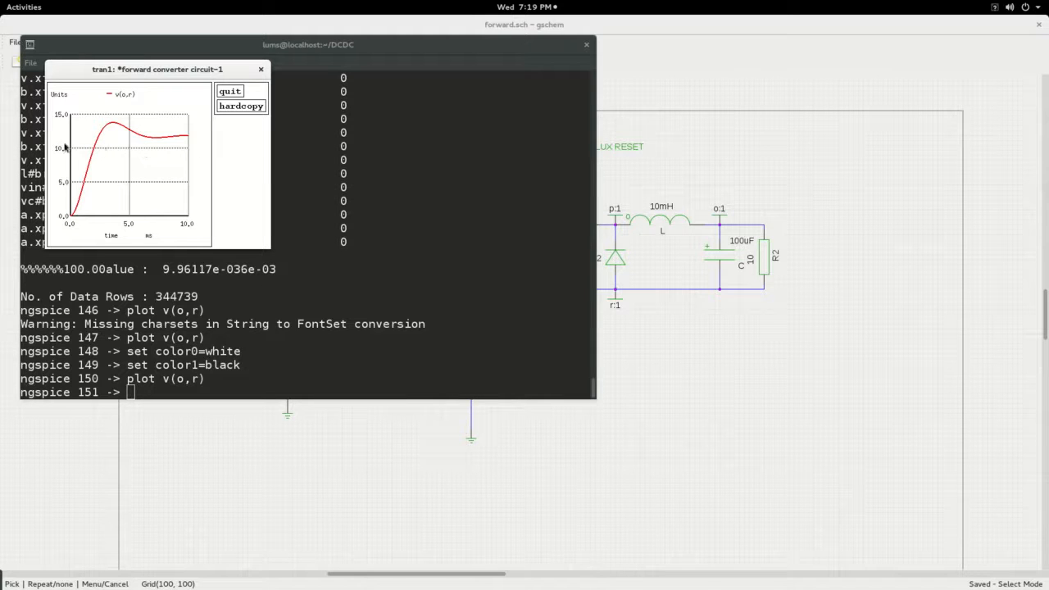
{"action": "double_click", "coordinate": [110, 72]}
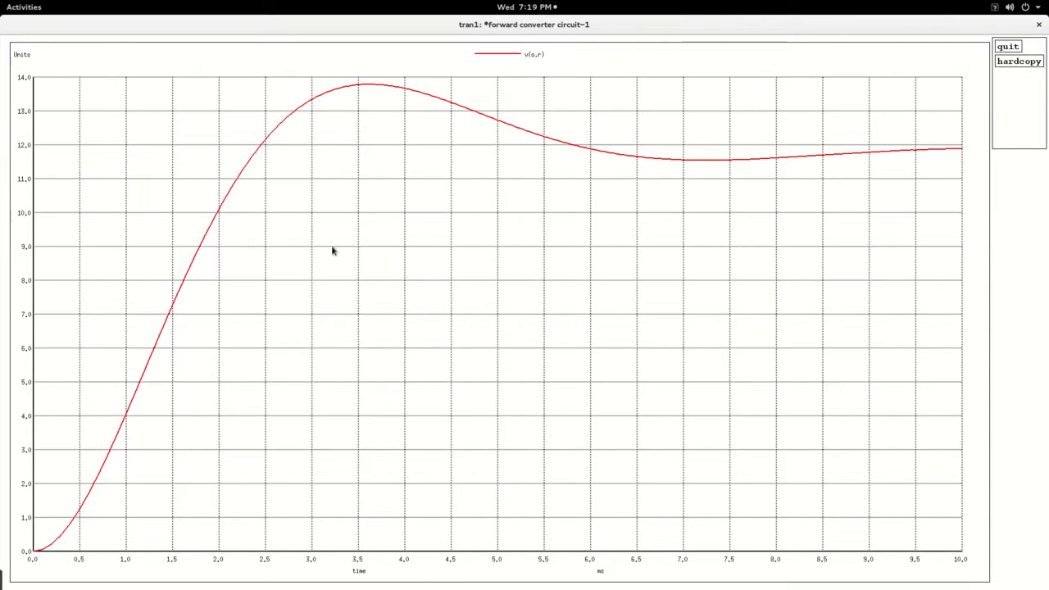
{"action": "left_click", "coordinate": [1038, 27]}
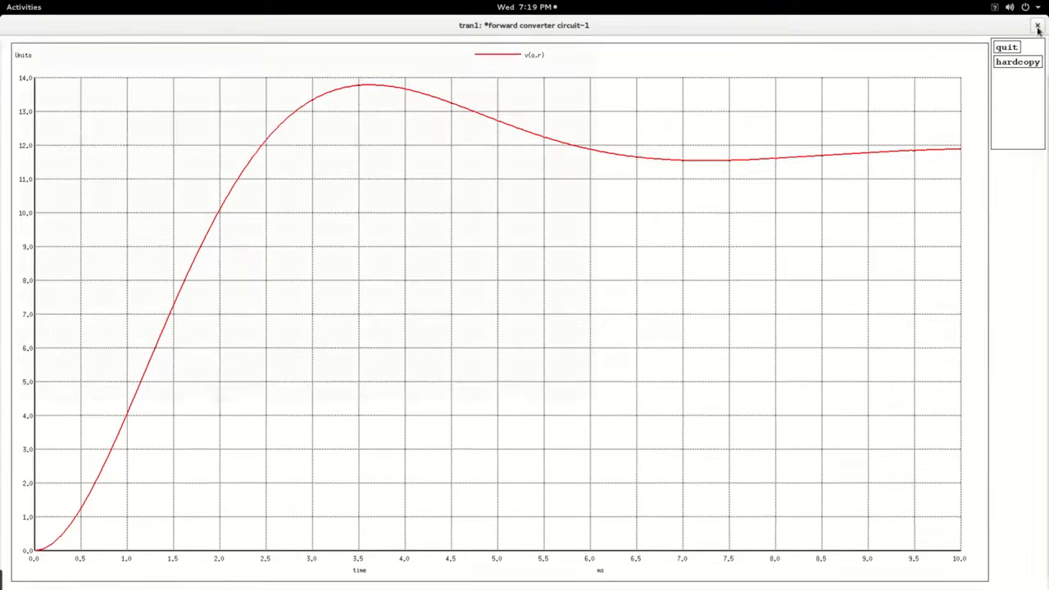
Check the output side of the schematic, return to ngspice and plot the inductor current i(l) full screen.
{"action": "left_click", "coordinate": [701, 364]}
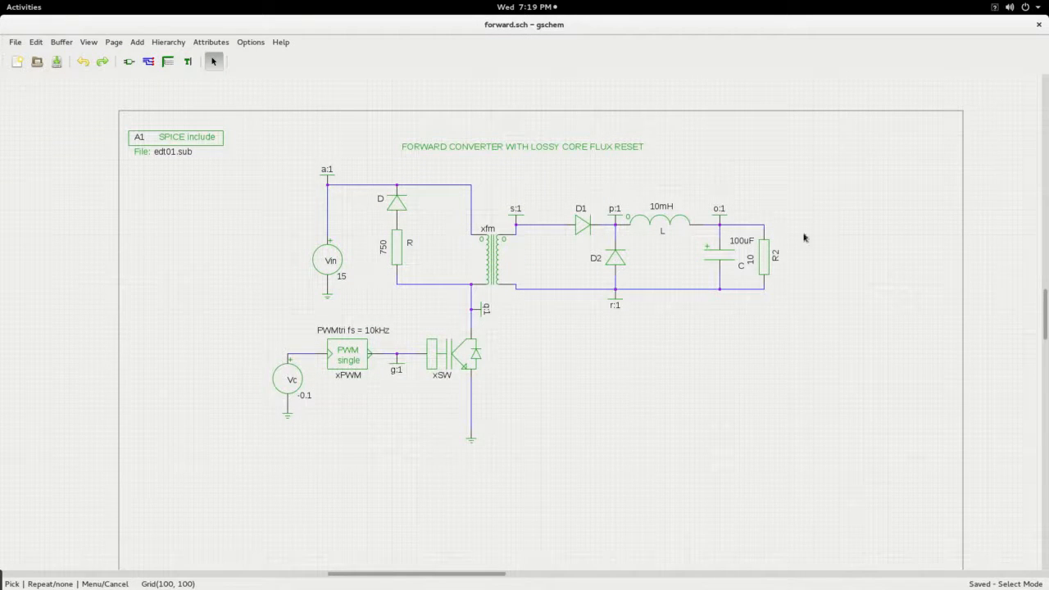
{"action": "key", "text": "super"}
{"action": "left_click", "coordinate": [439, 375]}
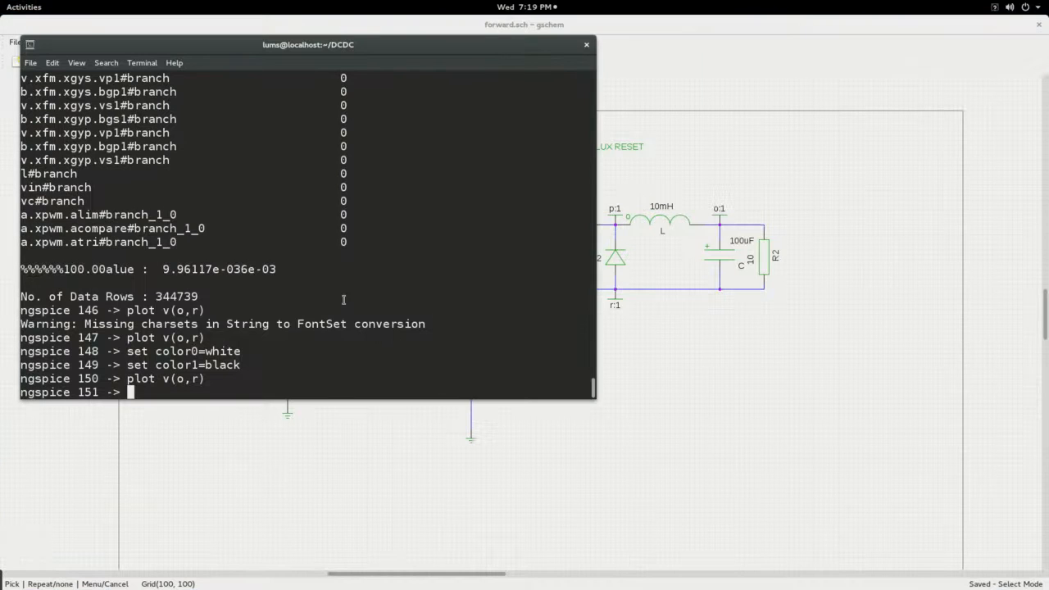
{"action": "type", "text": "plot i(l)"}
{"action": "key", "text": "Return"}
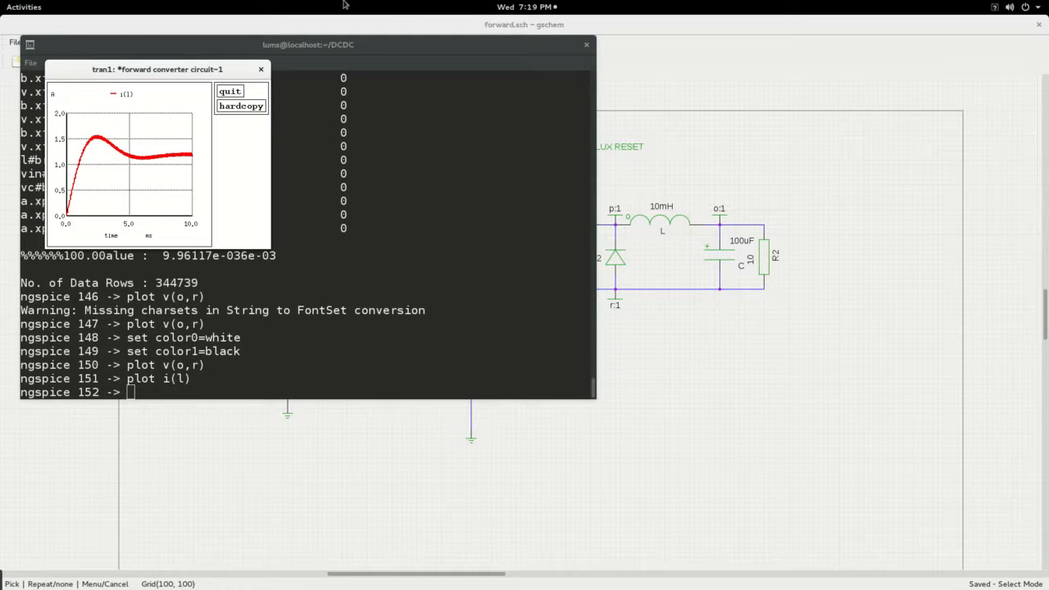
{"action": "double_click", "coordinate": [179, 69]}
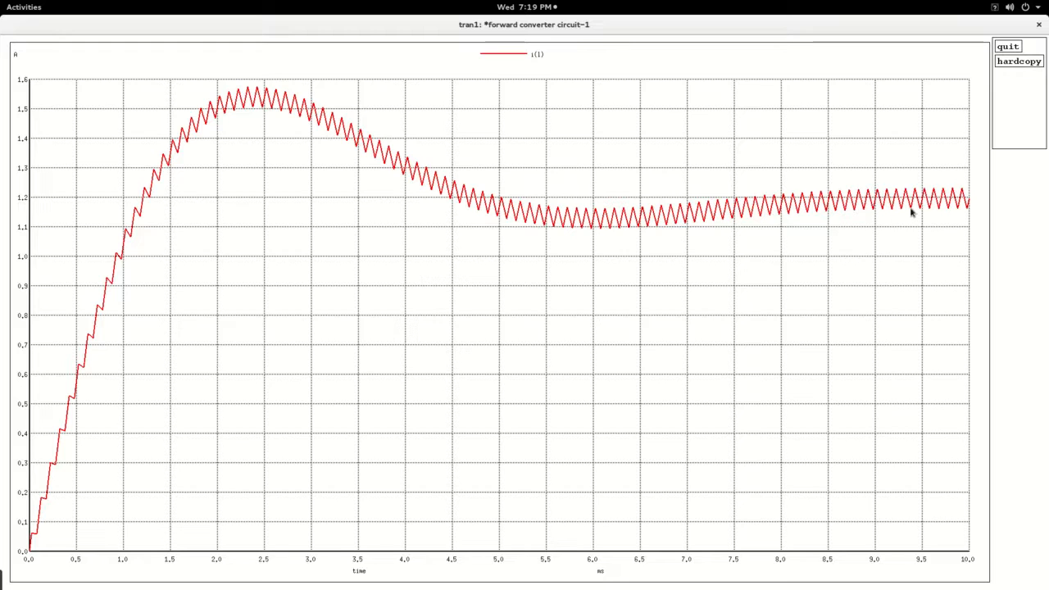
Zoom in on the inductor current ripple between about 9.0 and 9.6 ms, and close both plot windows.
{"action": "left_click_drag", "start_coordinate": [886, 185], "coordinate": [925, 552]}
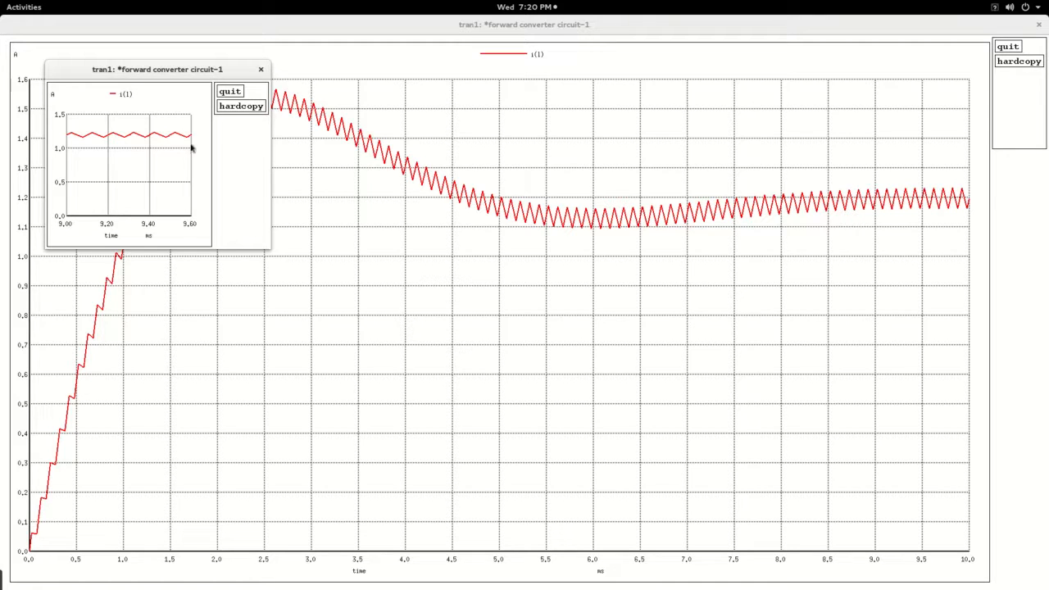
{"action": "left_click", "coordinate": [261, 71]}
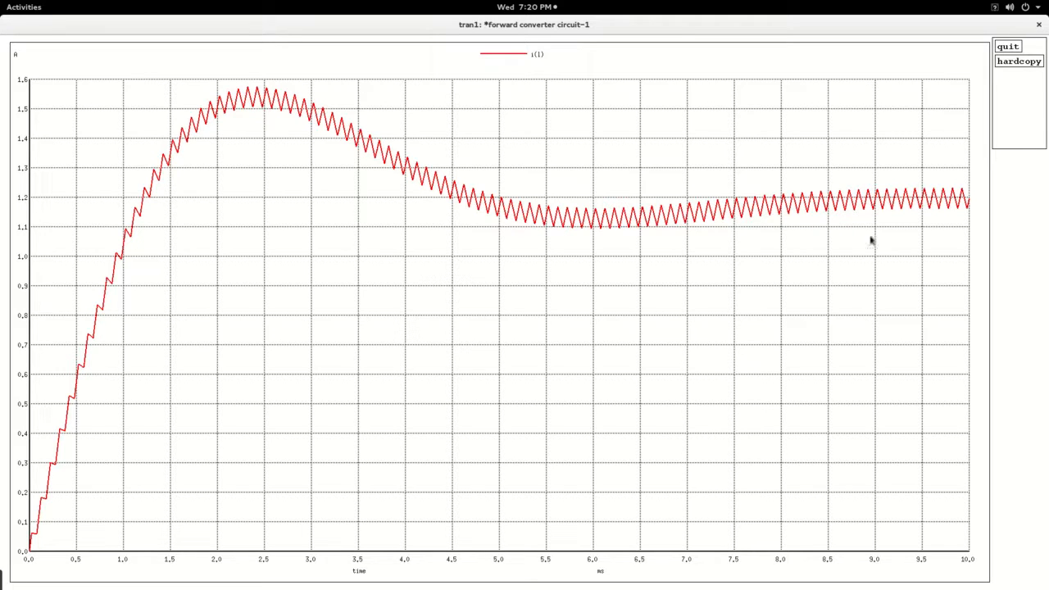
{"action": "left_click", "coordinate": [1040, 24]}
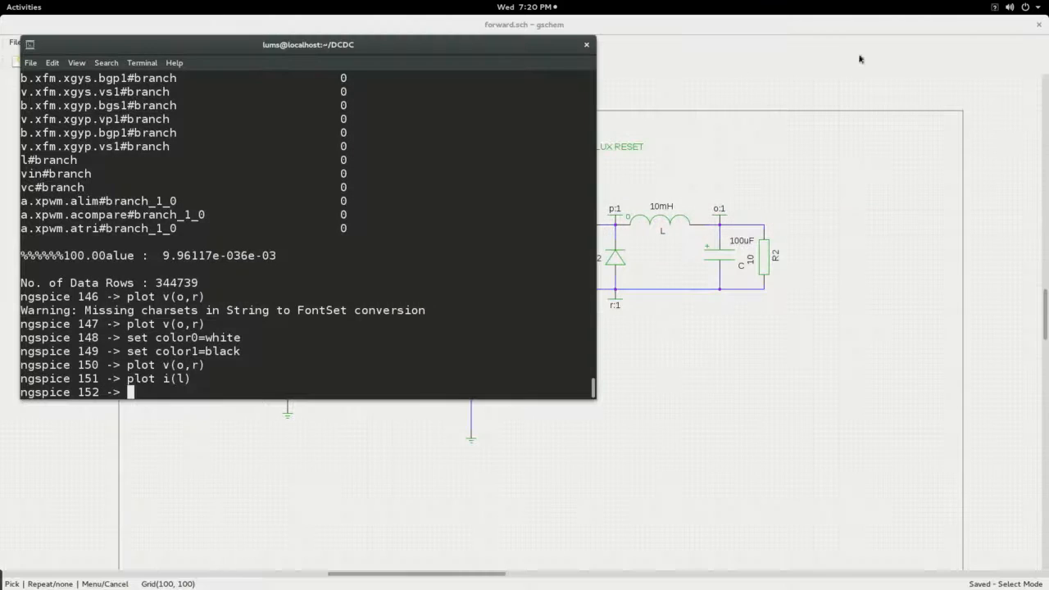
Locate node q at the switch in the schematic, return to ngspice and plot v(q) full screen.
{"action": "left_click", "coordinate": [662, 369]}
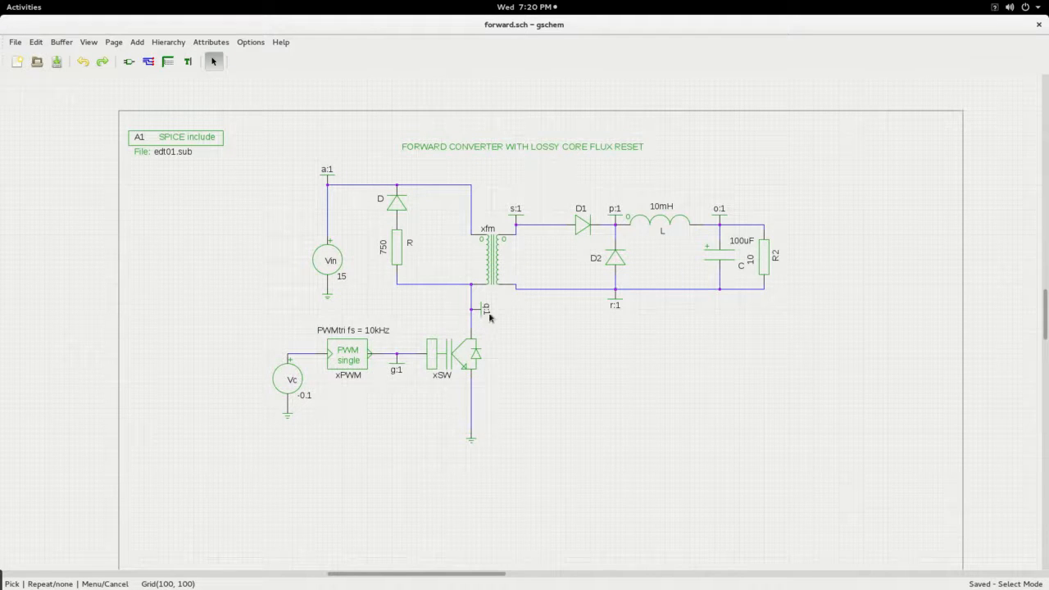
{"action": "mouse_move", "coordinate": [1, 1]}
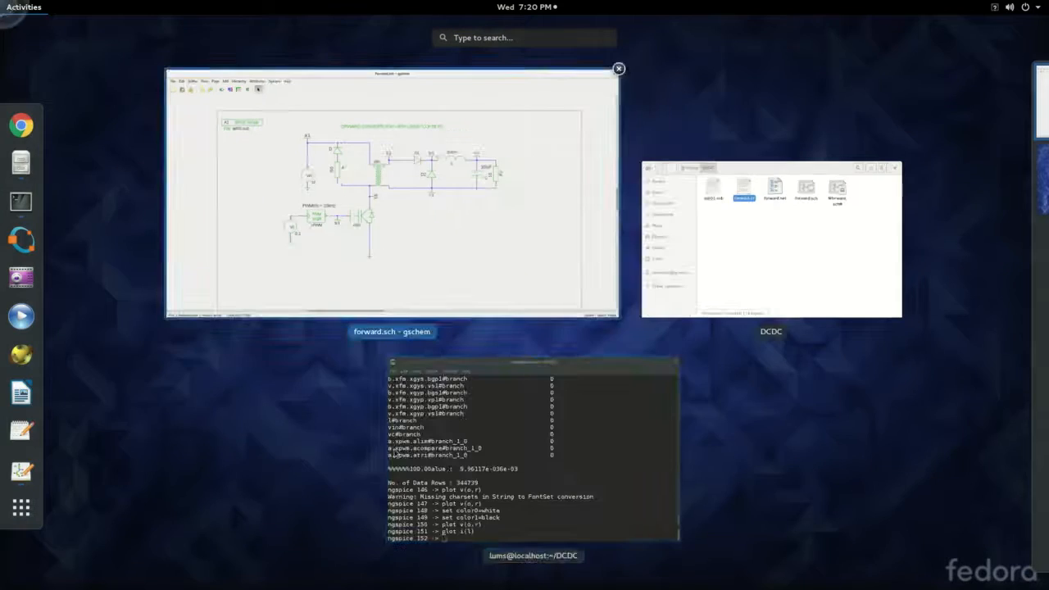
{"action": "left_click", "coordinate": [520, 479]}
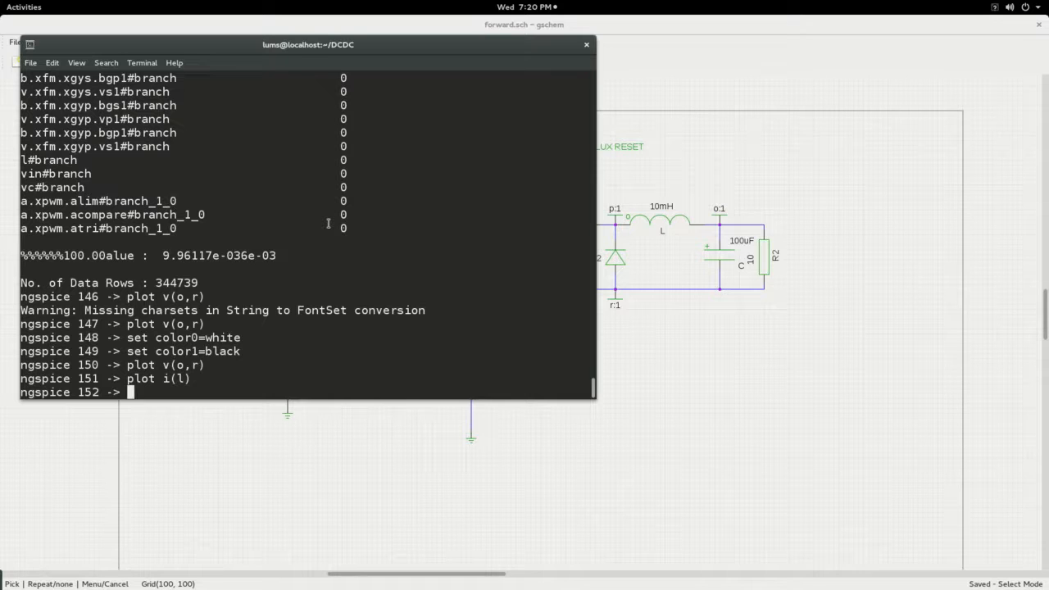
{"action": "type", "text": "plot v(q)"}
{"action": "key", "text": "Return"}
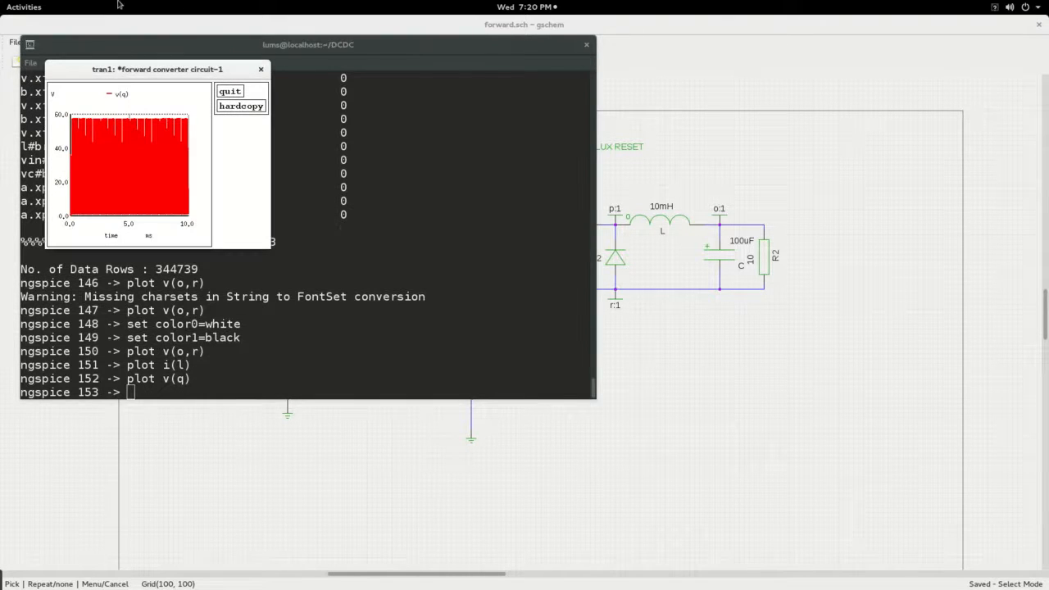
{"action": "double_click", "coordinate": [133, 70]}
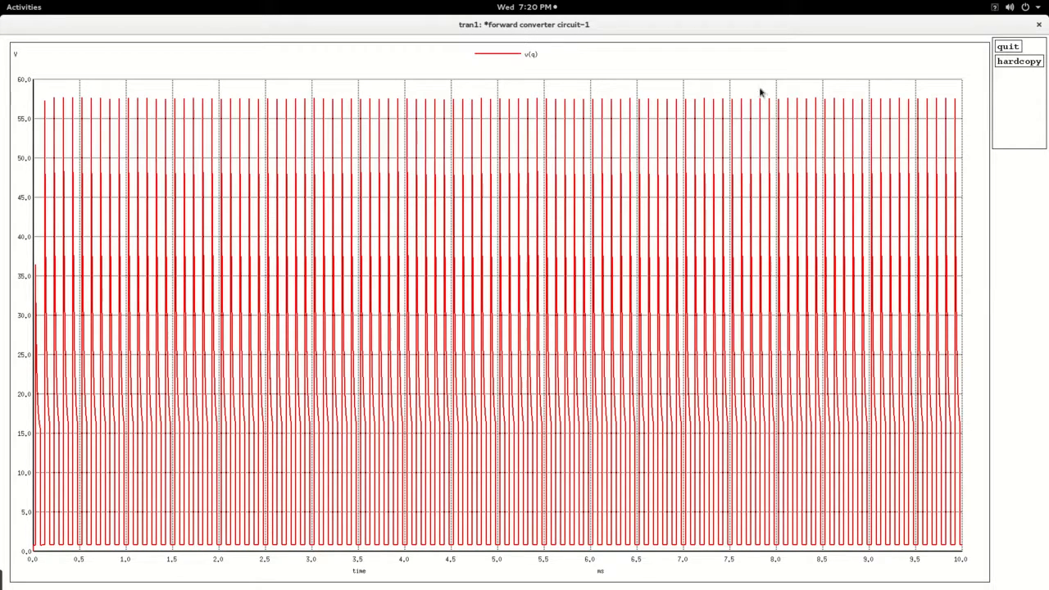
Zoom in on v(q) between about 7.35 and 7.65 ms, examine it full screen and close the zoomed plot.
{"action": "left_click_drag", "start_coordinate": [717, 93], "coordinate": [744, 555]}
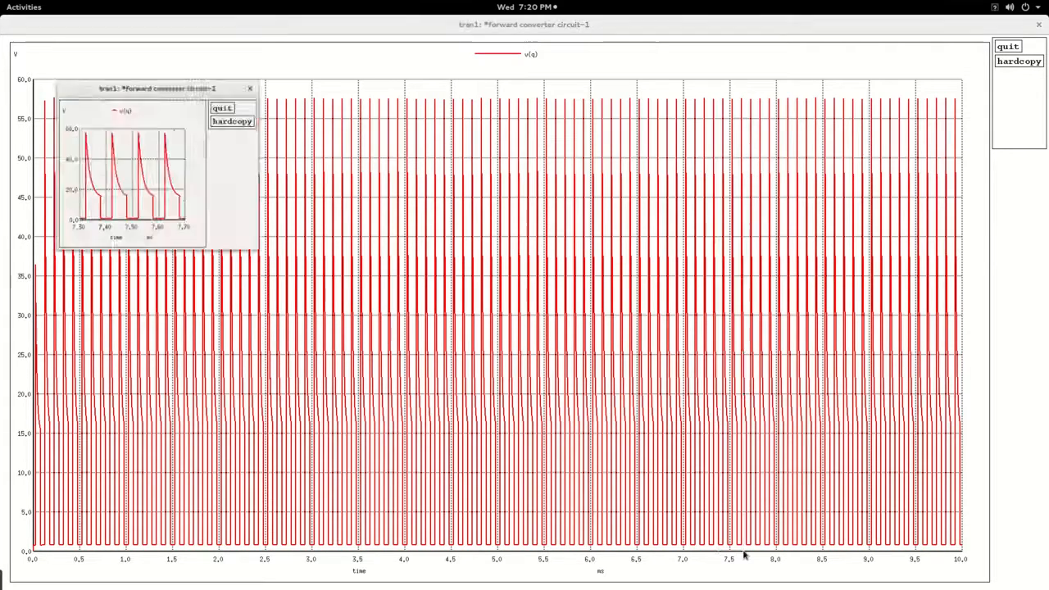
{"action": "double_click", "coordinate": [141, 65]}
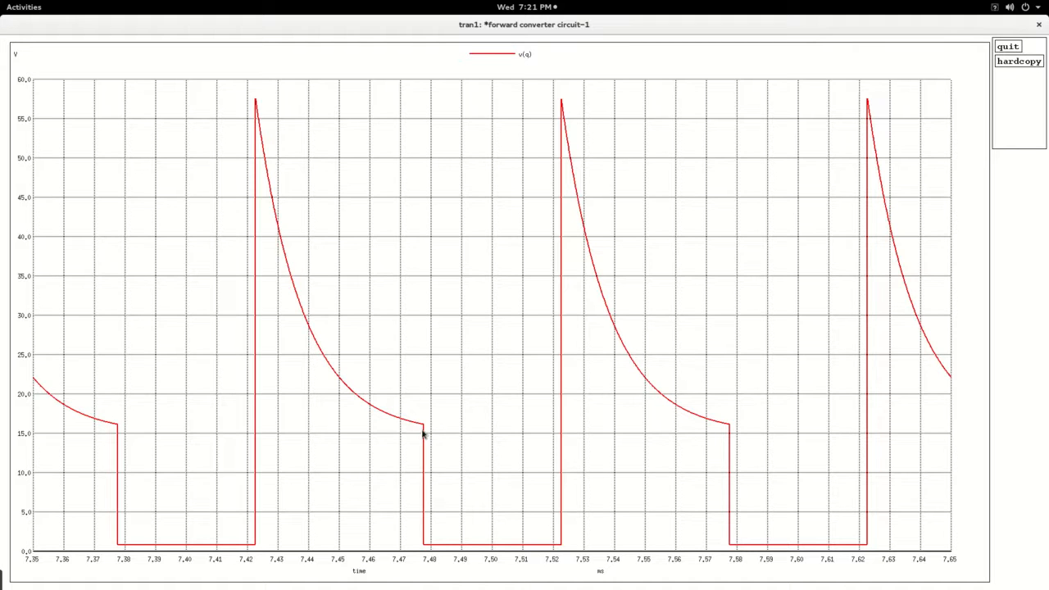
{"action": "left_click", "coordinate": [1038, 26]}
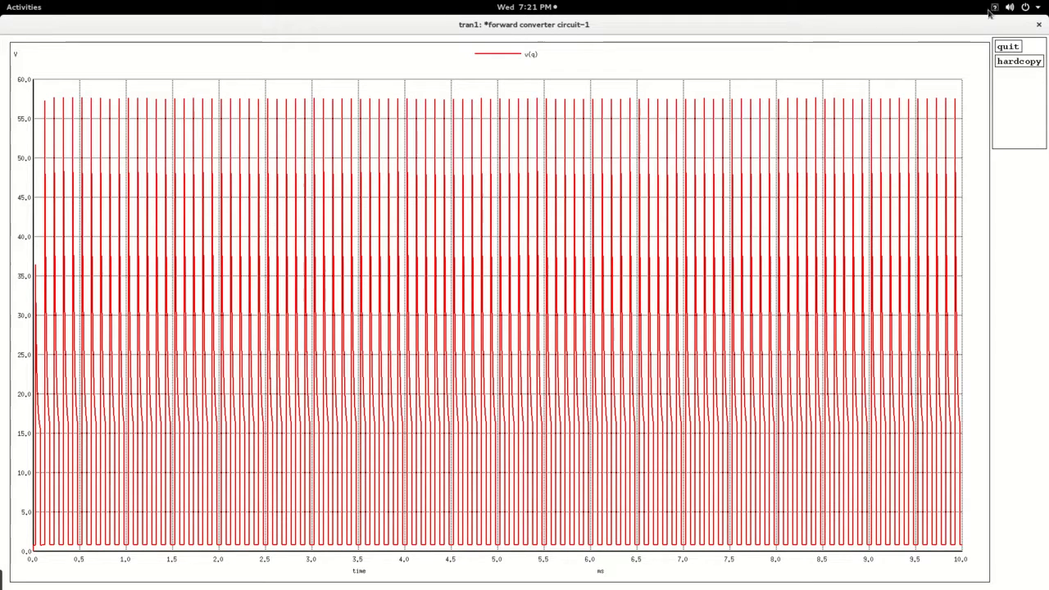
Close the v(q) plot, view the schematic, and check the l, vin and vc branch currents listed in the ngspice terminal.
{"action": "left_click", "coordinate": [1039, 24]}
{"action": "left_click", "coordinate": [685, 450]}
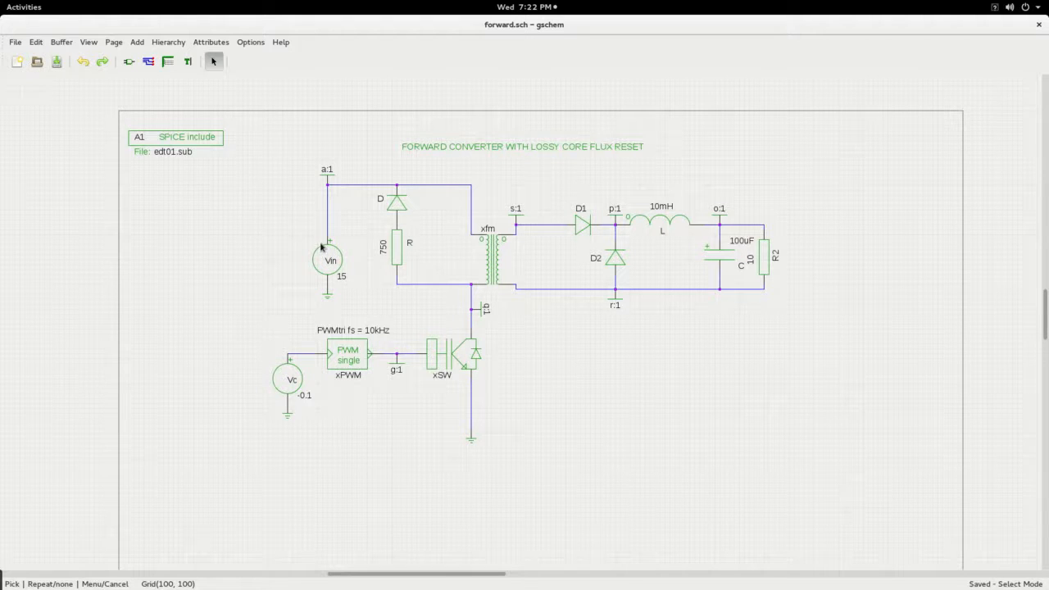
{"action": "mouse_move", "coordinate": [0, 0]}
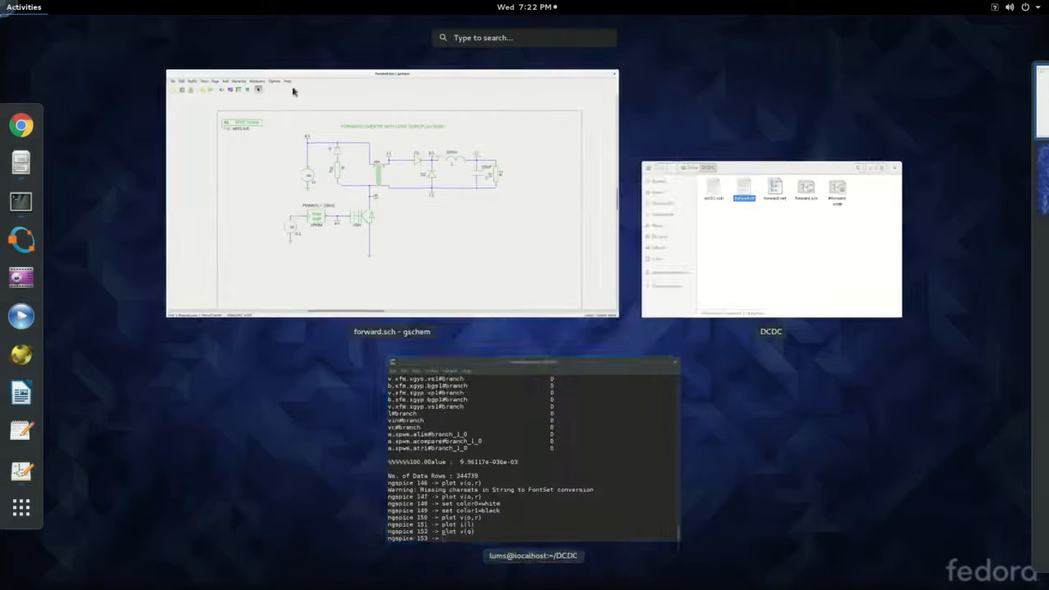
{"action": "left_click", "coordinate": [517, 476]}
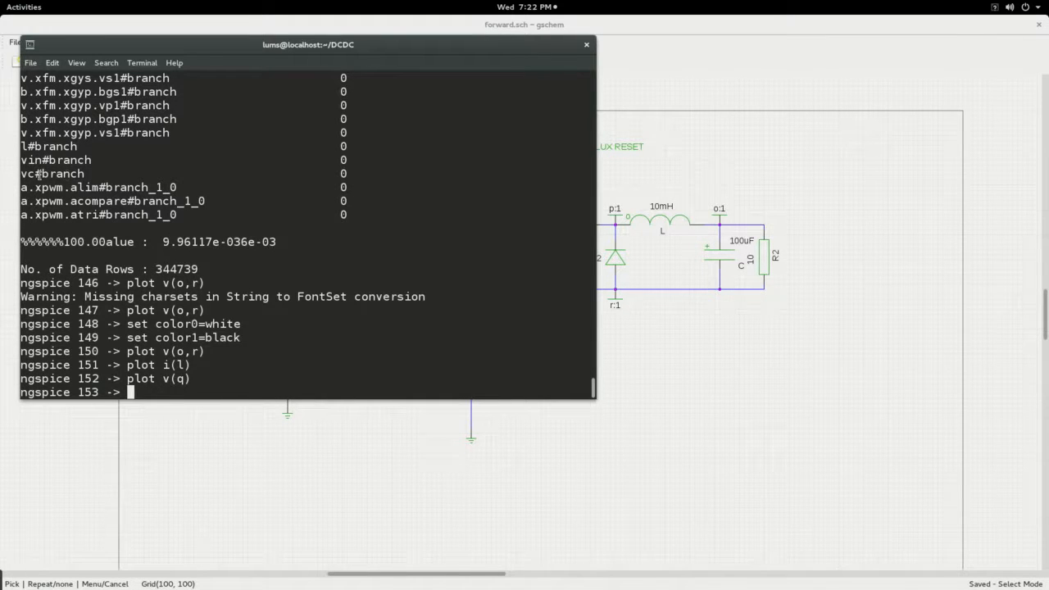
{"action": "scroll", "coordinate": [111, 162], "scroll_direction": "up", "scroll_amount": 1}
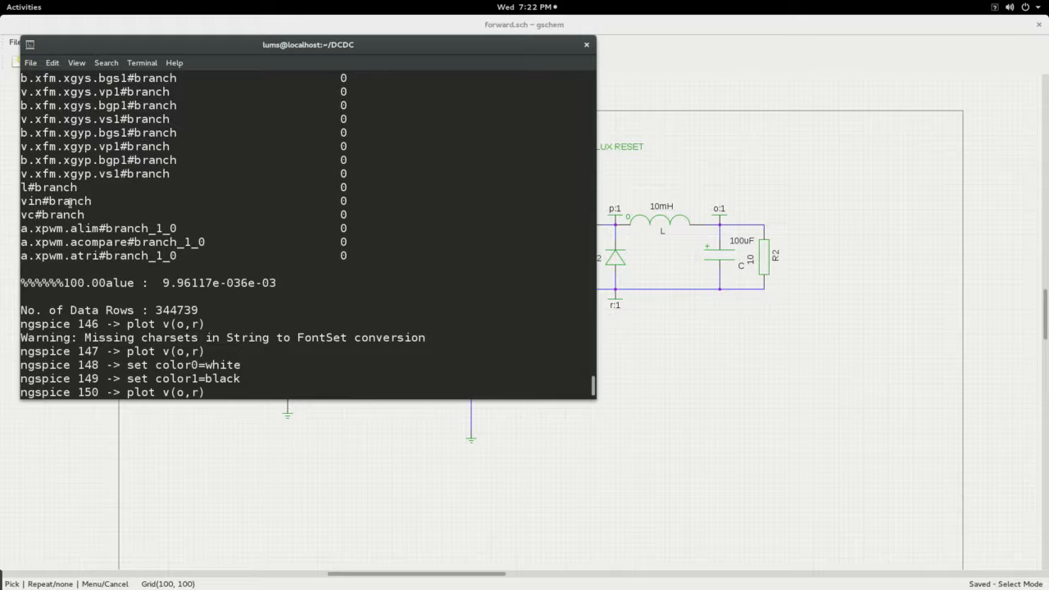
{"action": "left_click_drag", "start_coordinate": [85, 214], "coordinate": [22, 189]}
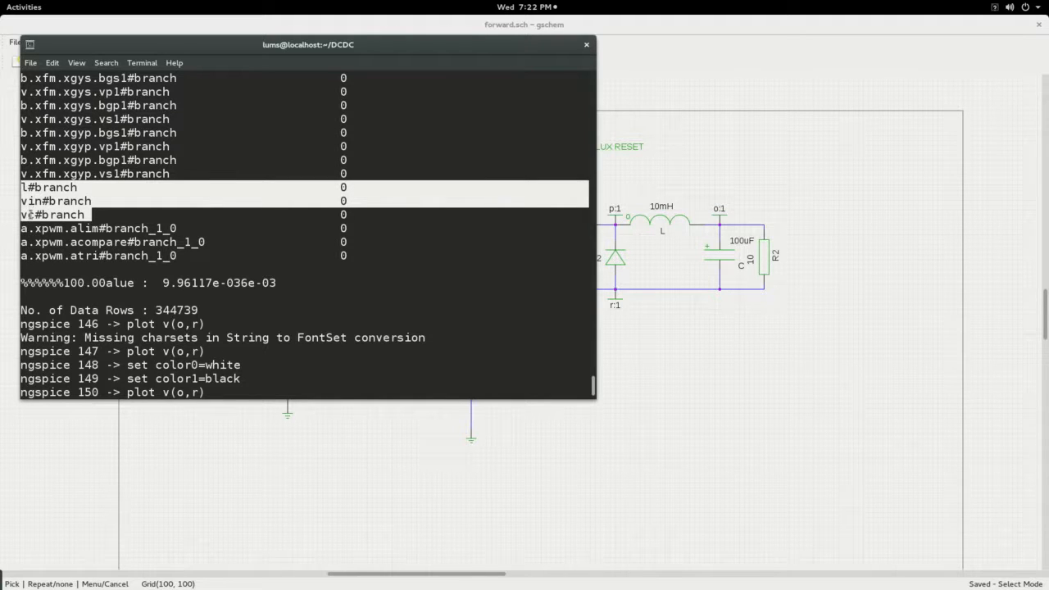
{"action": "left_click", "coordinate": [665, 370]}
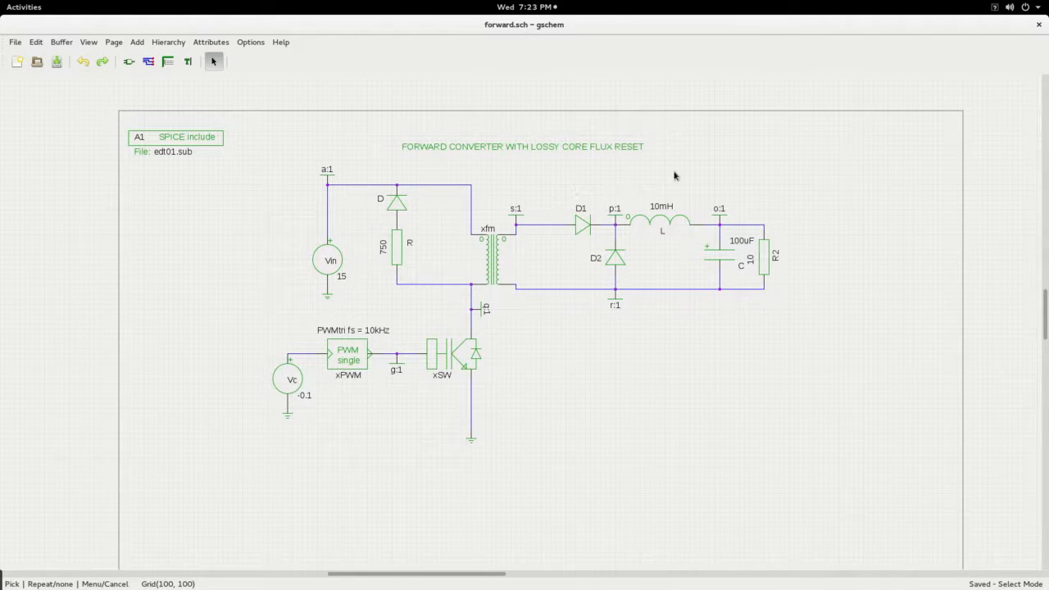
Return to the terminal, quit ngspice and clear the terminal screen.
{"action": "key", "text": "super"}
{"action": "left_click", "coordinate": [599, 483]}
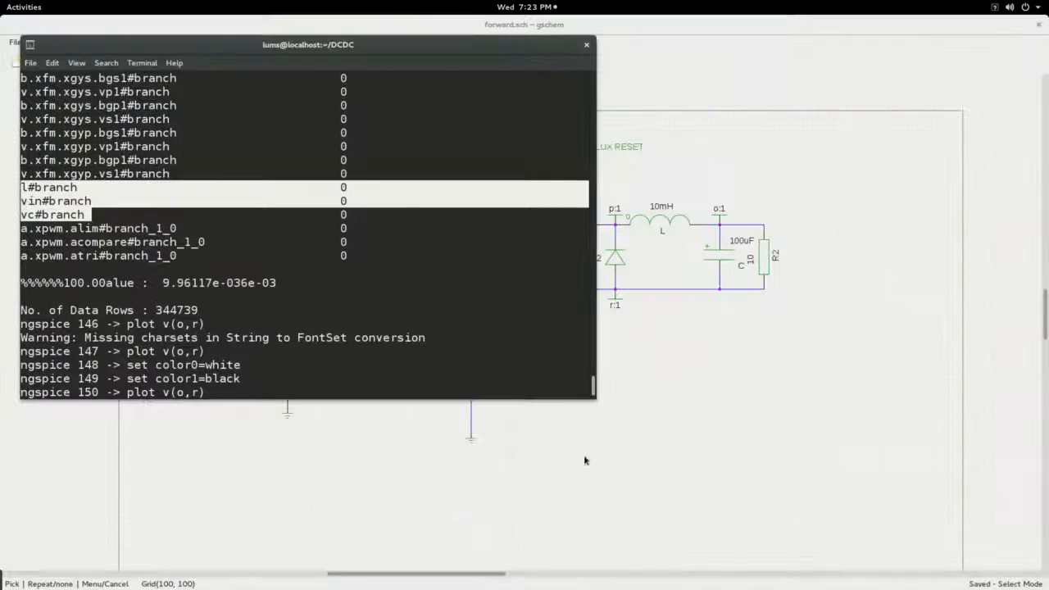
{"action": "left_click", "coordinate": [275, 394]}
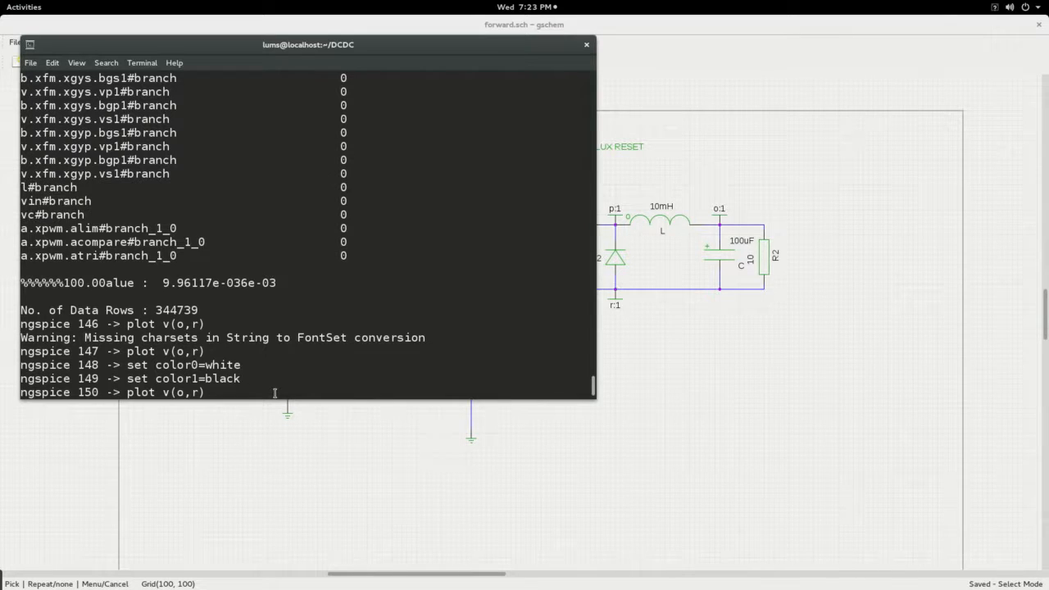
{"action": "key", "text": "Return"}
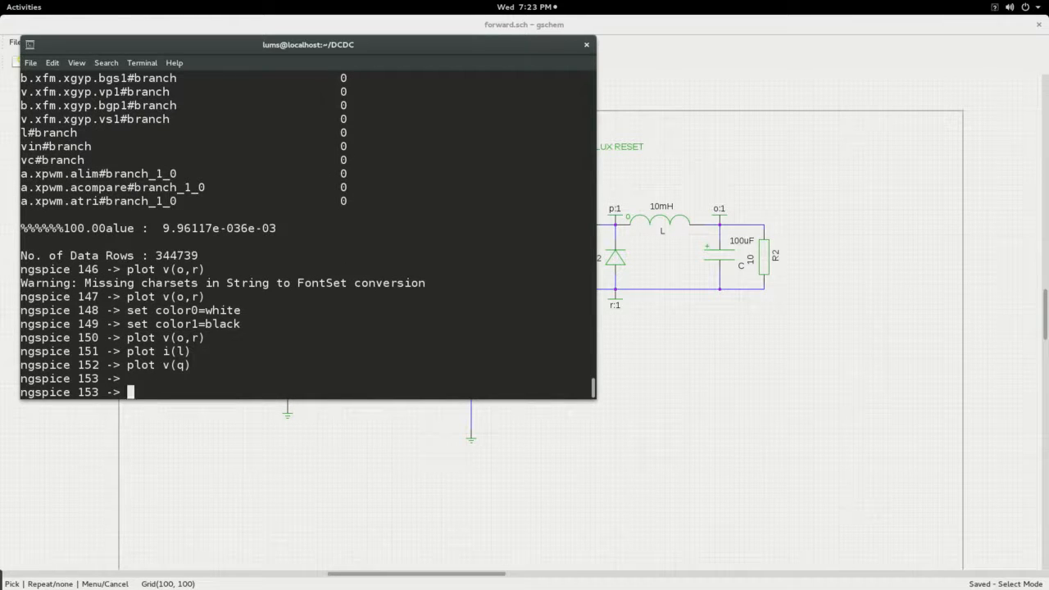
{"action": "type", "text": "quit"}
{"action": "key", "text": "Return"}
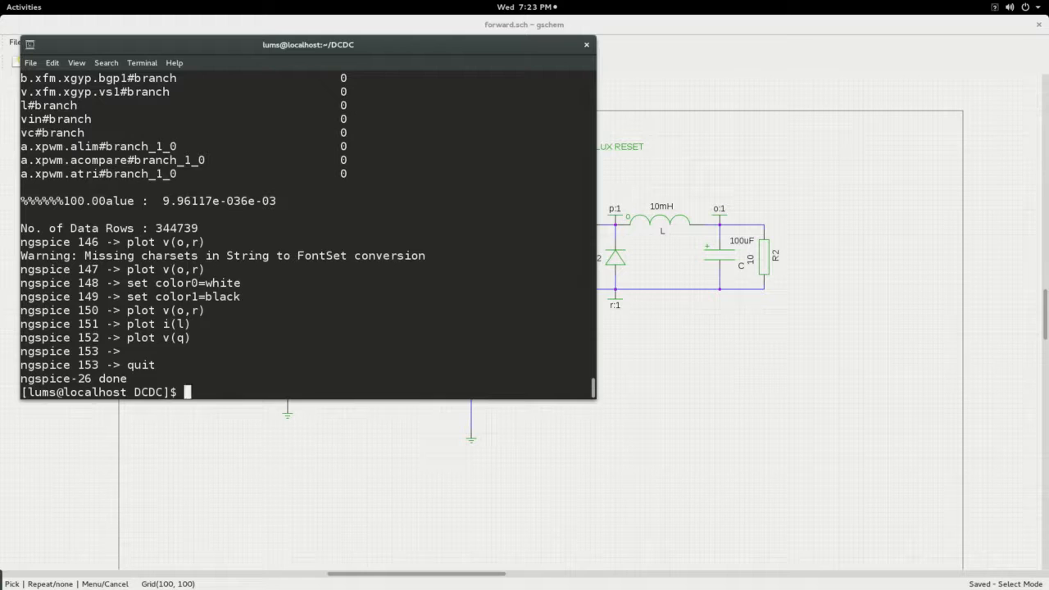
{"action": "key", "text": "ctrl+l"}
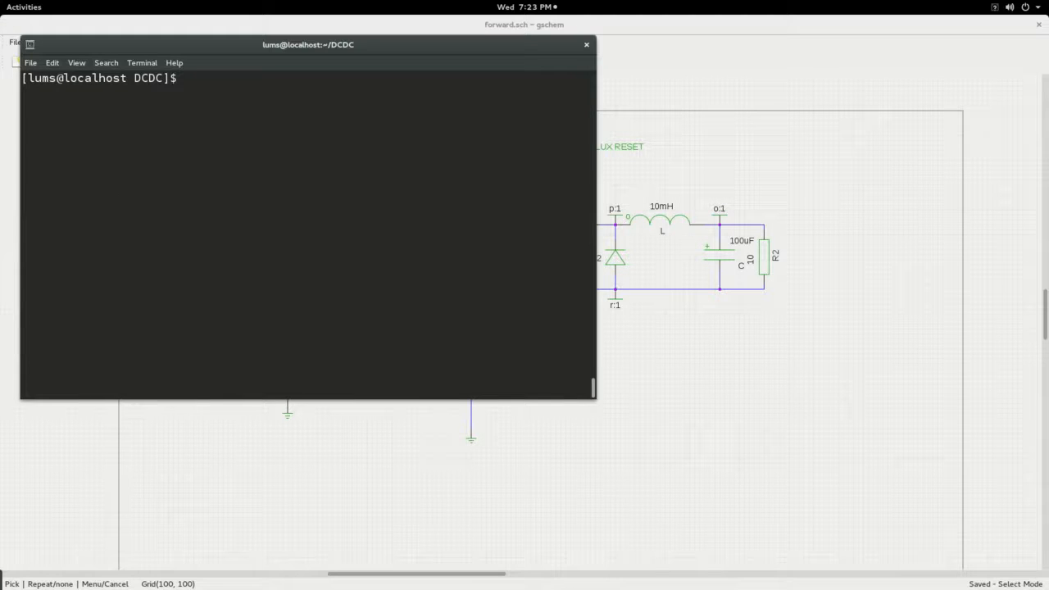
Examine the primary, reset branch, switch ground leg and secondary wires in the schematic as locations for current-sensing sources.
{"action": "left_click", "coordinate": [740, 378]}
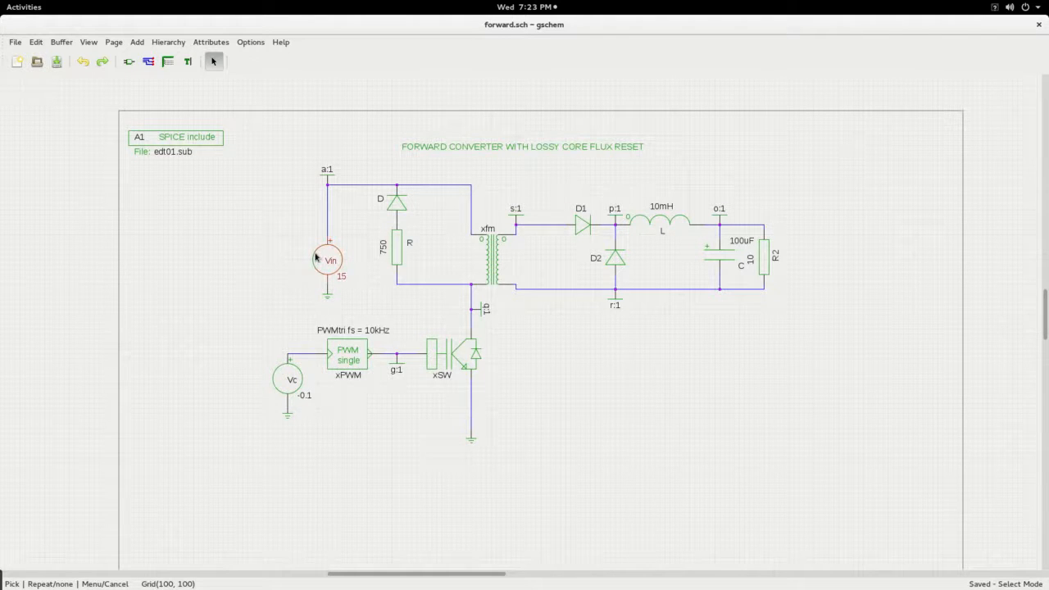
{"action": "left_click", "coordinate": [448, 187]}
{"action": "left_click", "coordinate": [435, 285]}
{"action": "left_click", "coordinate": [473, 402]}
{"action": "left_click", "coordinate": [554, 229]}
{"action": "left_click", "coordinate": [473, 409]}
{"action": "left_click", "coordinate": [437, 286]}
{"action": "left_click", "coordinate": [538, 229]}
{"action": "left_click", "coordinate": [587, 373]}
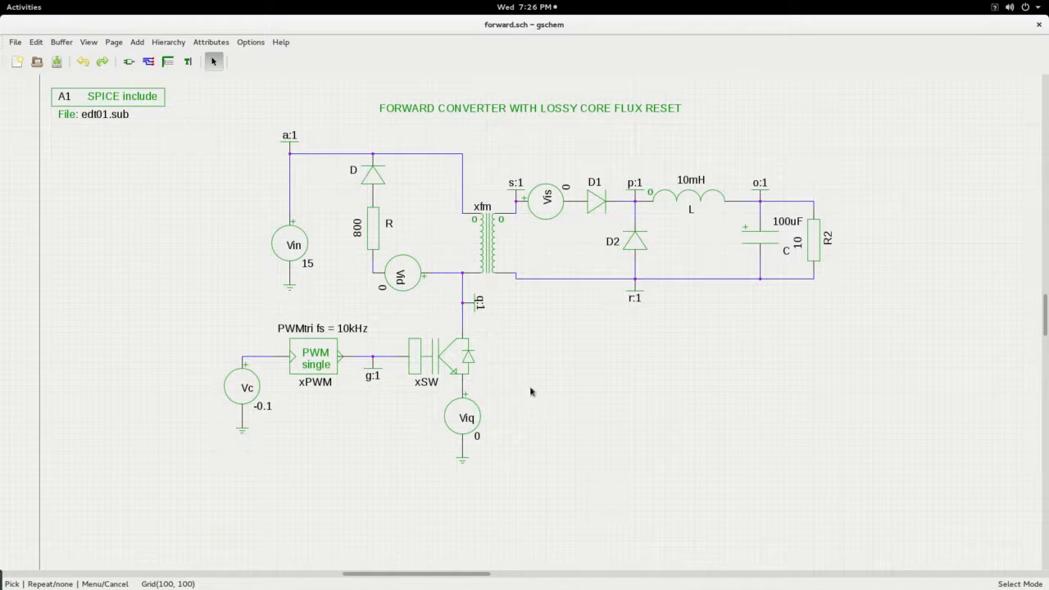
Inspect the zero-volt sources Vid in the reset branch, Viq below the switch and Vis in the transformer secondary.
{"action": "left_click", "coordinate": [402, 279]}
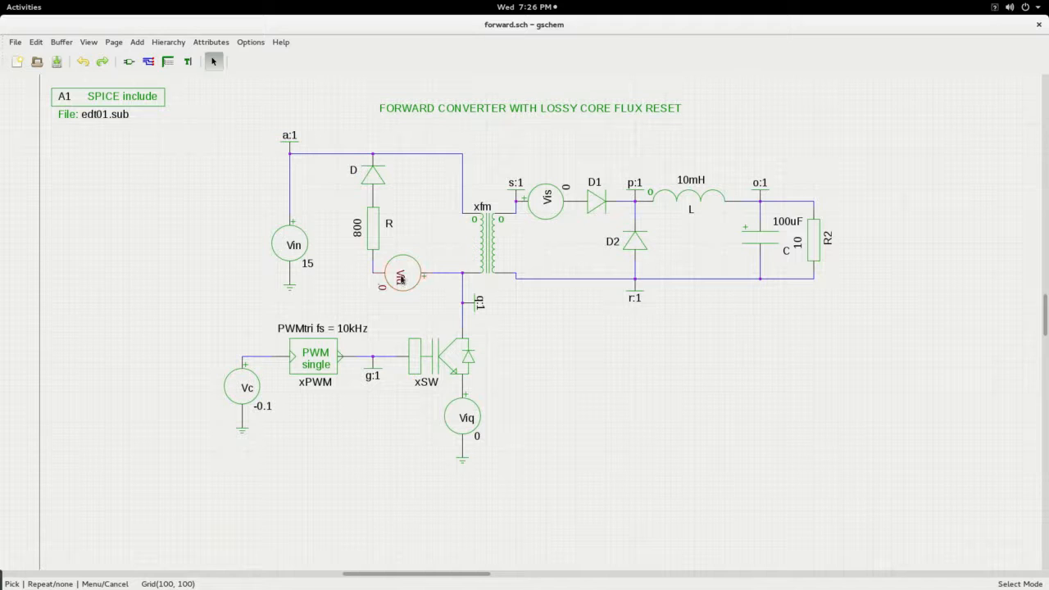
{"action": "left_click", "coordinate": [460, 417]}
{"action": "left_click", "coordinate": [545, 199]}
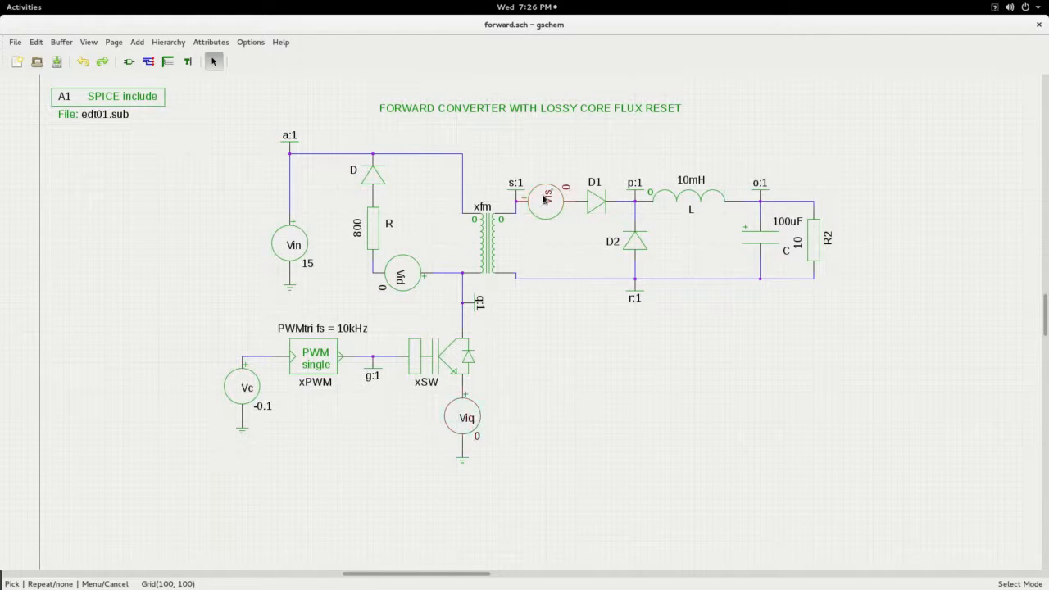
{"action": "left_click", "coordinate": [381, 293]}
{"action": "left_click", "coordinate": [479, 416]}
{"action": "left_click", "coordinate": [570, 197]}
{"action": "left_click", "coordinate": [426, 284]}
{"action": "left_click", "coordinate": [461, 408]}
{"action": "left_click", "coordinate": [548, 197]}
Save the schematic and regenerate its netlist in the terminal with gnetlist -g spice-sdb -o forward.net forward.sch.
{"action": "left_click", "coordinate": [15, 43]}
{"action": "left_click", "coordinate": [25, 113]}
{"action": "mouse_move", "coordinate": [1, 2]}
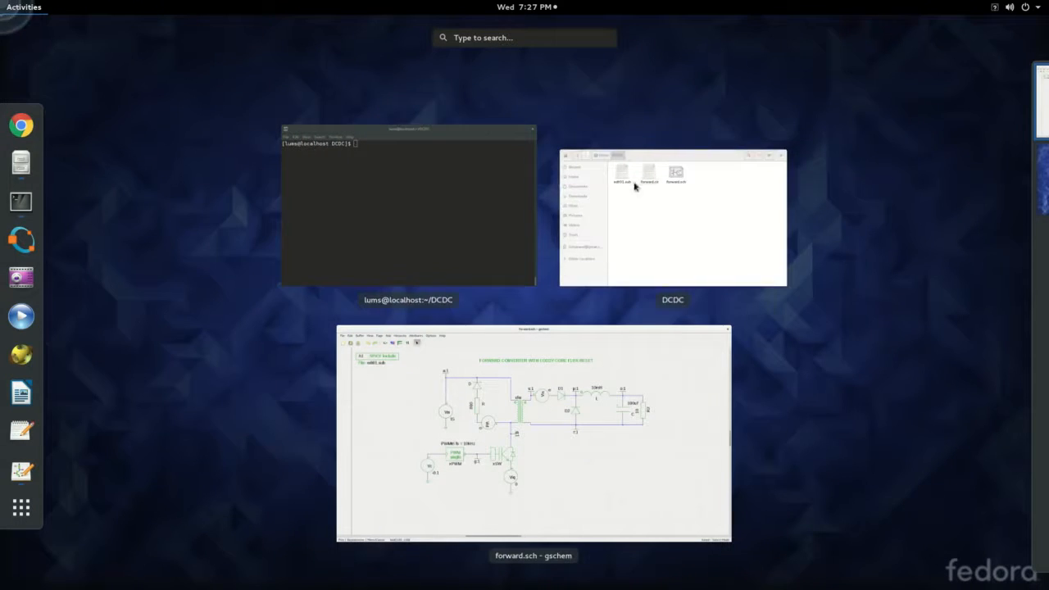
{"action": "left_click", "coordinate": [429, 227]}
{"action": "mouse_move", "coordinate": [2, 1]}
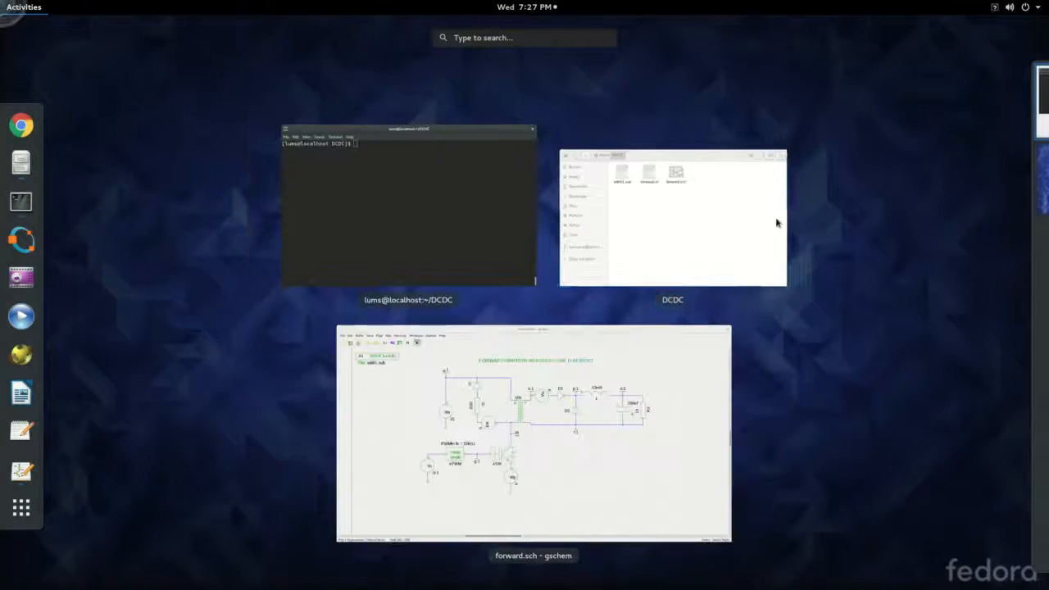
{"action": "left_click", "coordinate": [776, 223]}
{"action": "left_click", "coordinate": [309, 204]}
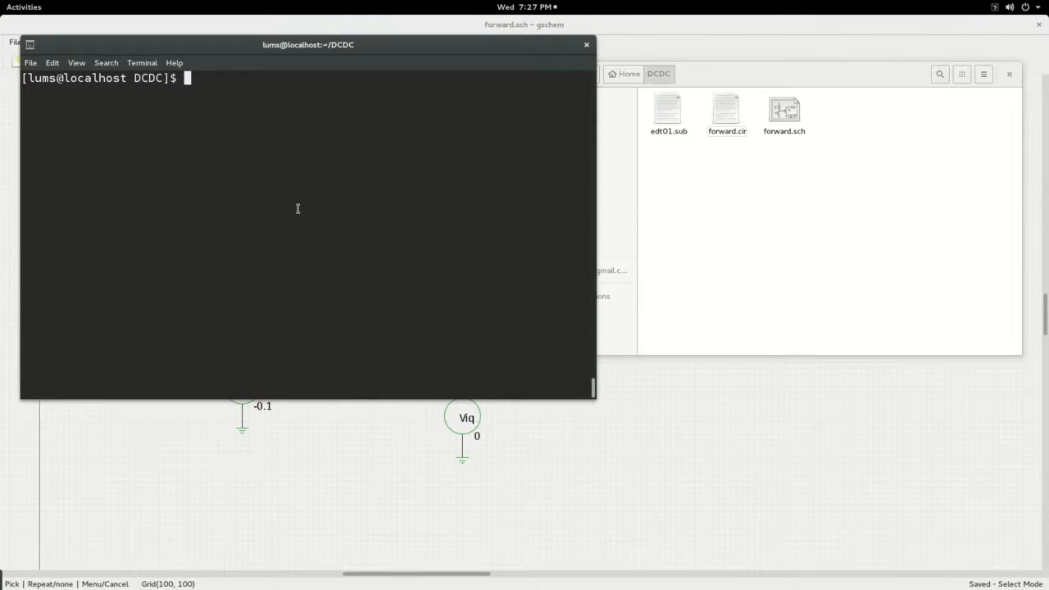
{"action": "key", "text": "Up"}
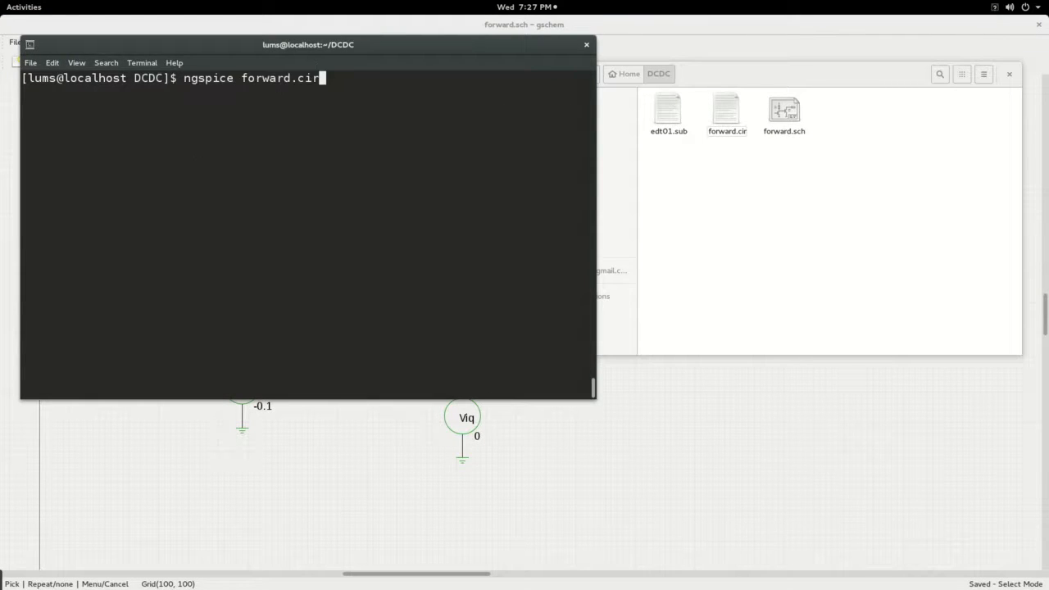
{"action": "key", "text": "Up"}
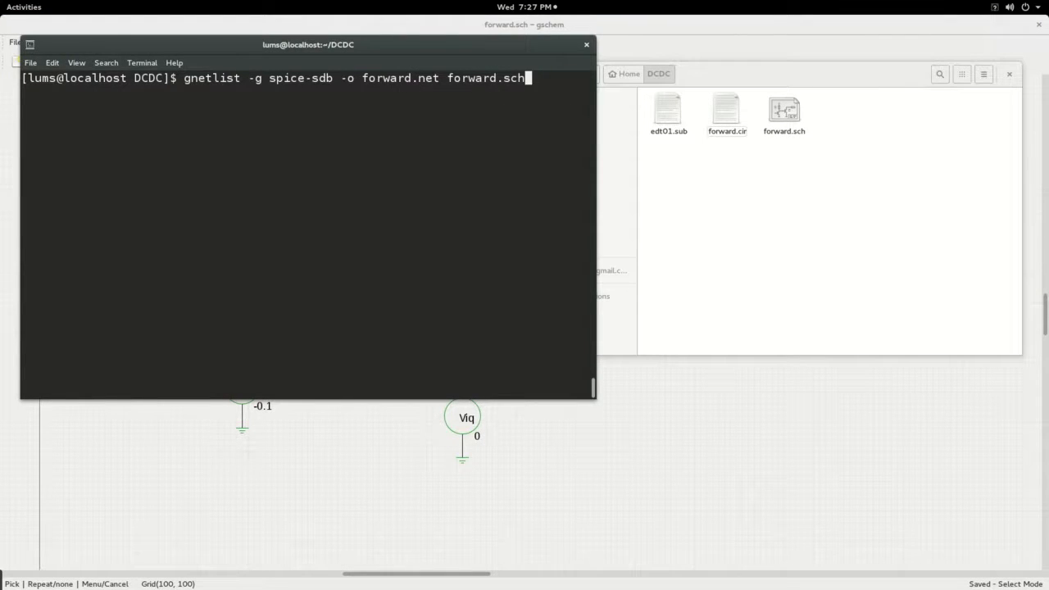
{"action": "key", "text": "Return"}
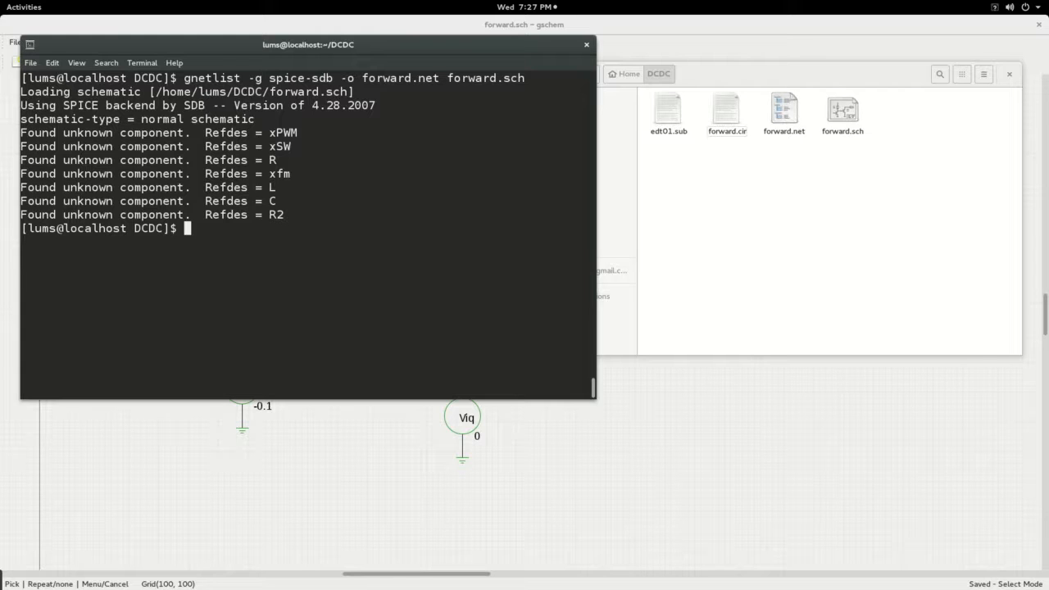
Load forward.cir in ngspice and run the simulation.
{"action": "key", "text": "Up"}
{"action": "key", "text": "Up"}
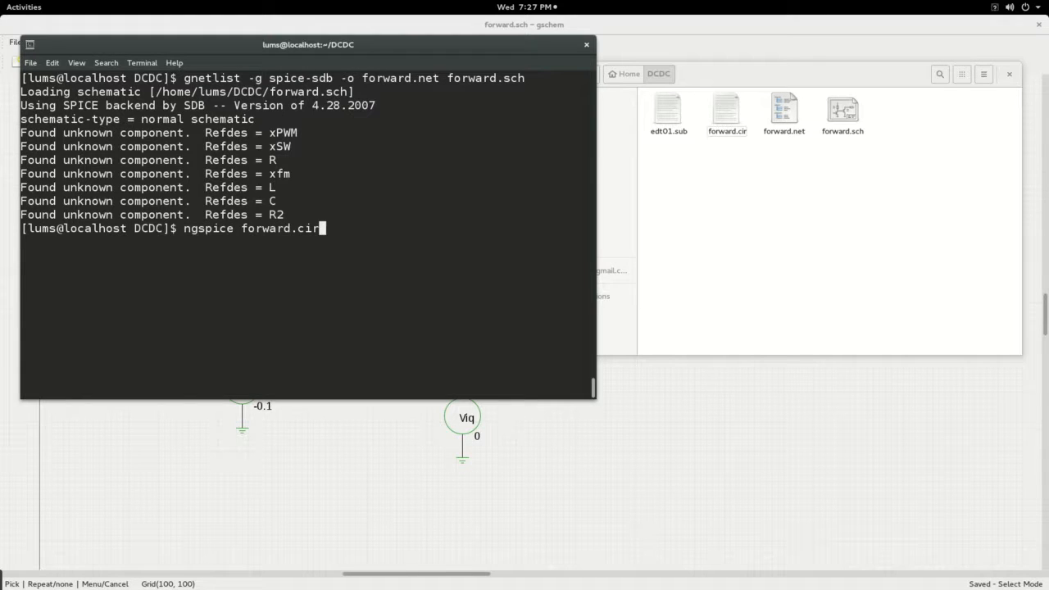
{"action": "key", "text": "Return"}
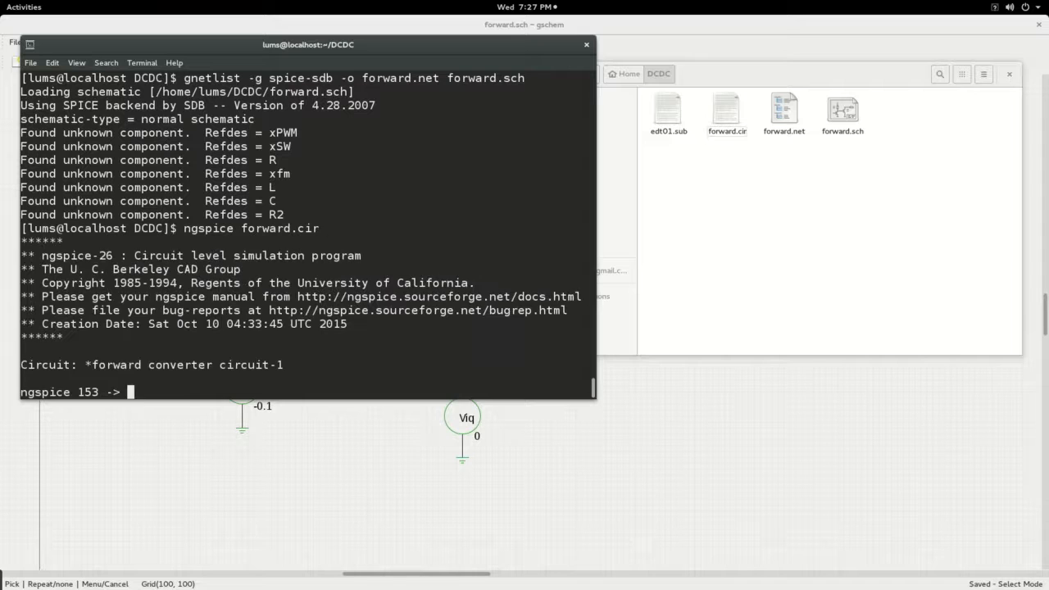
{"action": "type", "text": "run"}
{"action": "key", "text": "Return"}
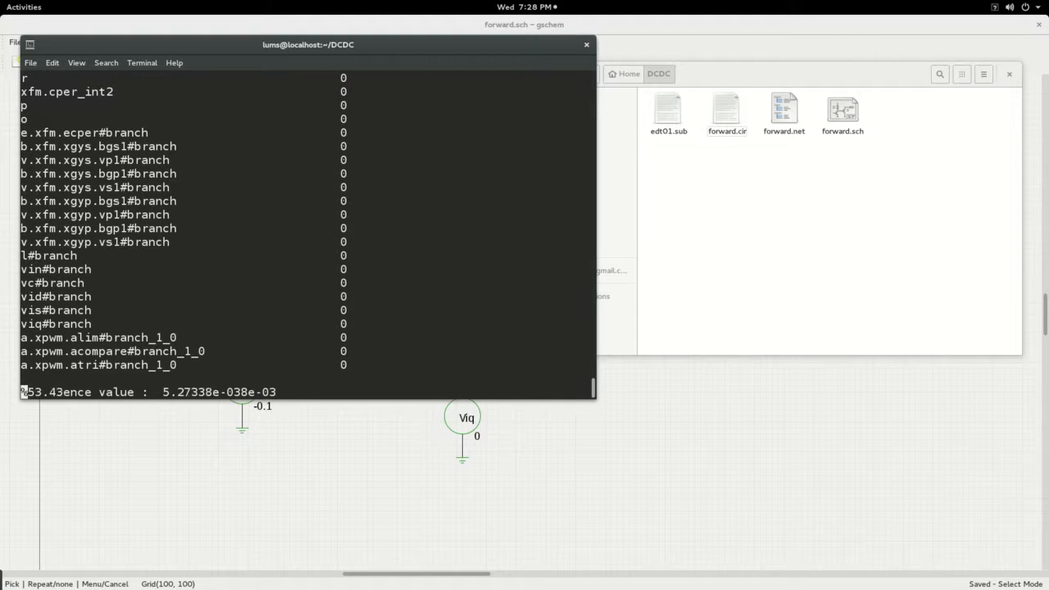
Open the attributes of transformer xfm in the schematic, check its value parameters and close the dialog.
{"action": "left_click", "coordinate": [709, 426]}
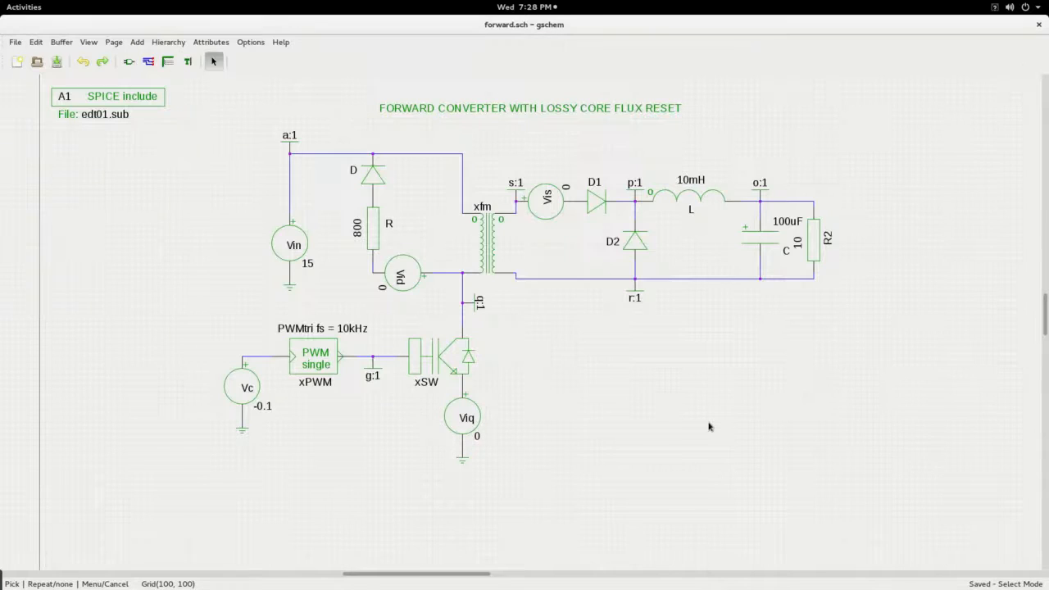
{"action": "left_click", "coordinate": [488, 226]}
{"action": "double_click", "coordinate": [488, 226]}
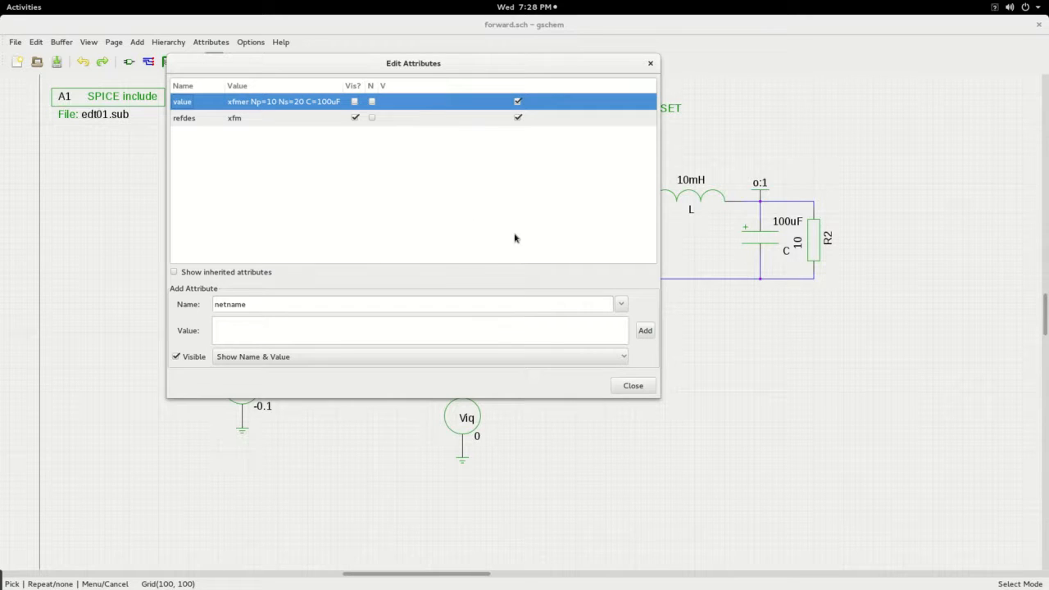
{"action": "left_click", "coordinate": [633, 386]}
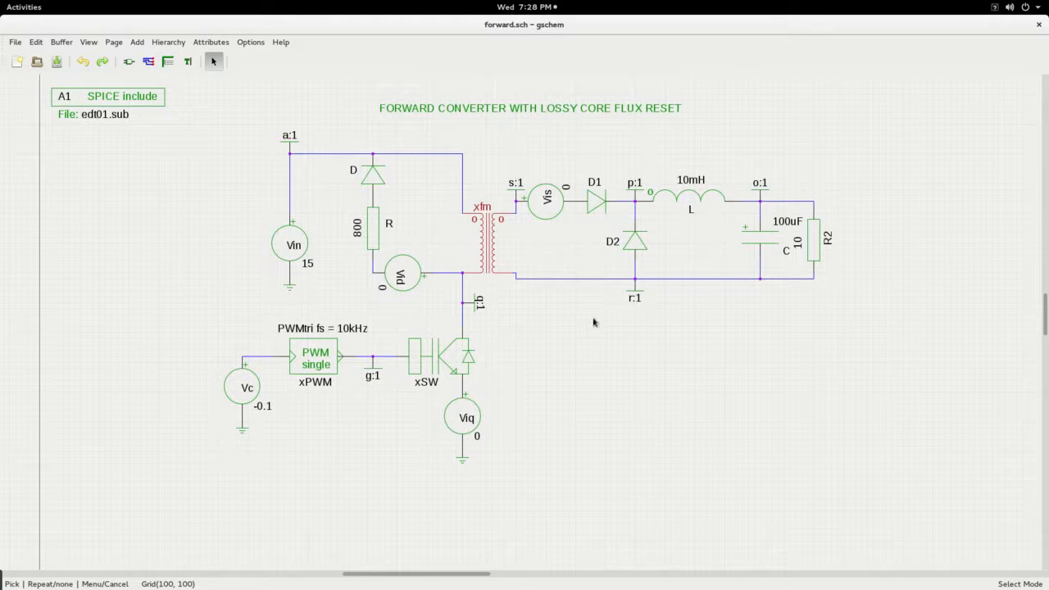
Return to ngspice and set the plot colors with color0=white and color1=black.
{"action": "mouse_move", "coordinate": [2, 6]}
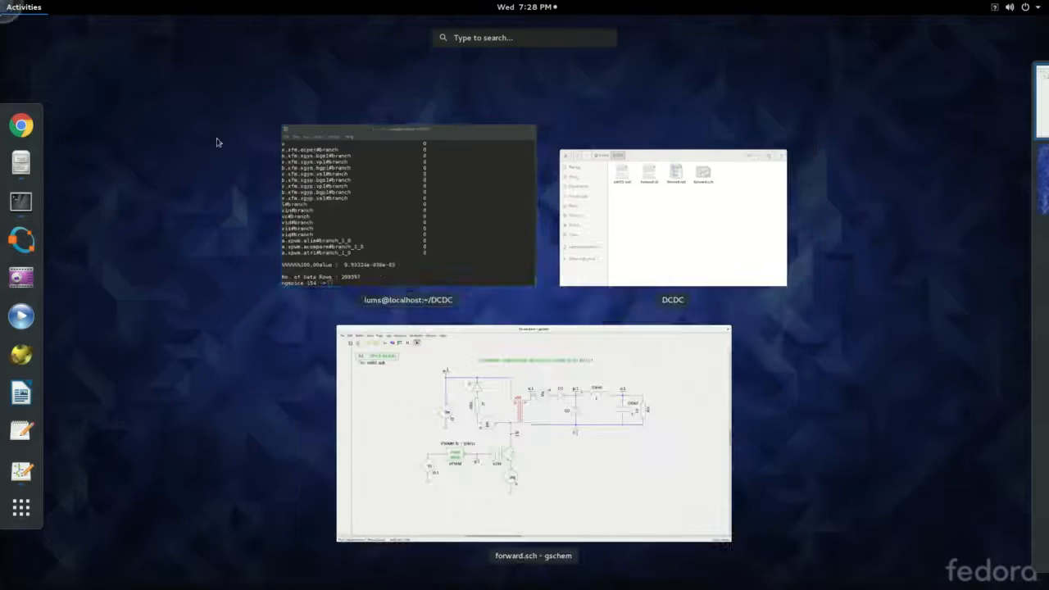
{"action": "left_click", "coordinate": [445, 229]}
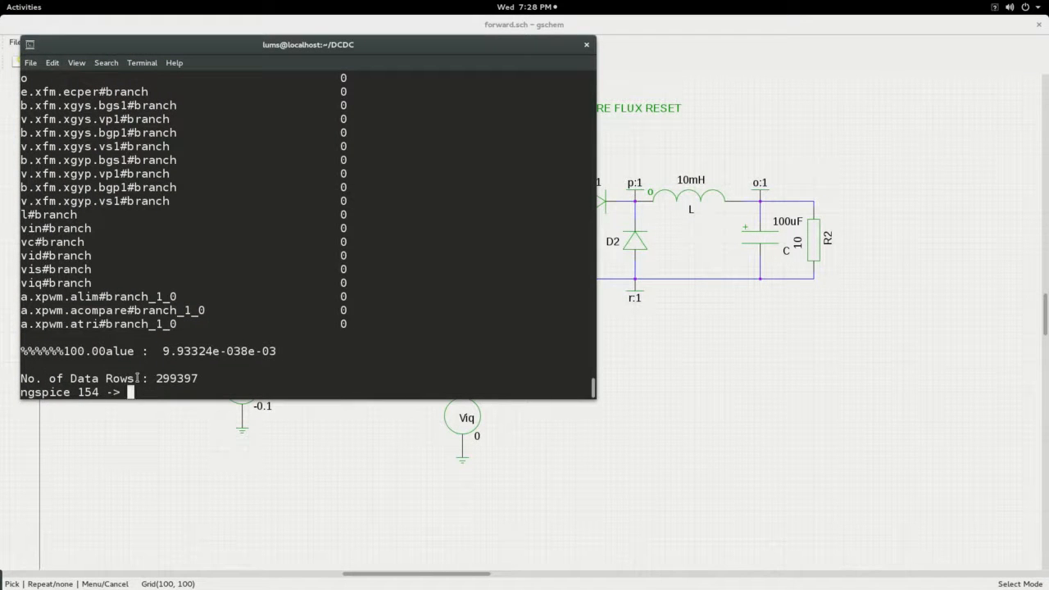
{"action": "type", "text": "set col"}
{"action": "type", "text": "0=white"}
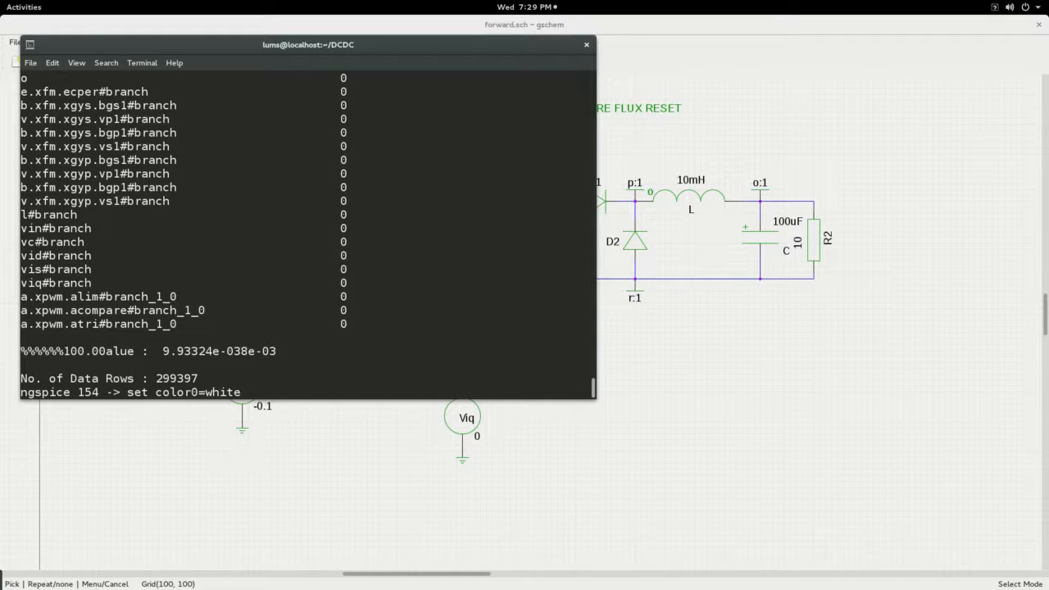
{"action": "key", "text": "Return"}
{"action": "type", "text": "set col"}
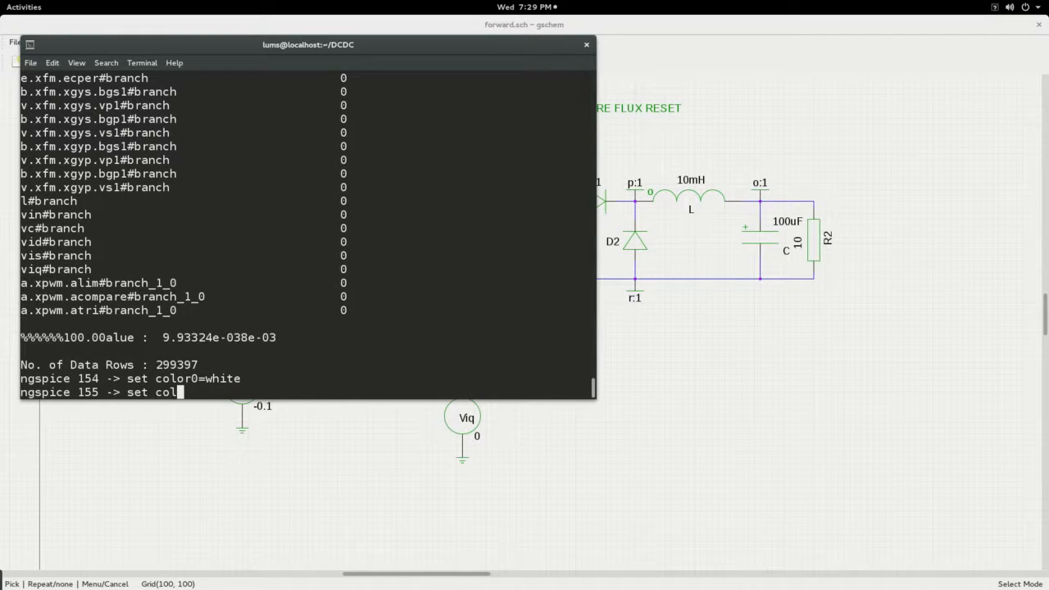
{"action": "type", "text": "or1=black"}
{"action": "key", "text": "Return"}
Check the sensing source names in the schematic and plot i(vid), i(viq) and i(vis) together in ngspice.
{"action": "type", "text": "plot"}
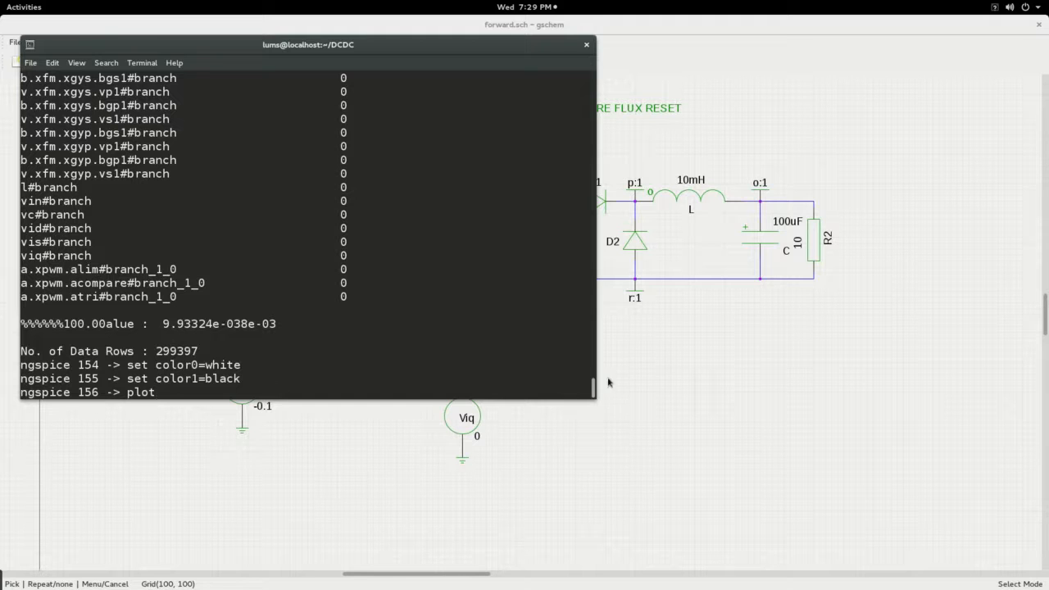
{"action": "left_click", "coordinate": [701, 402]}
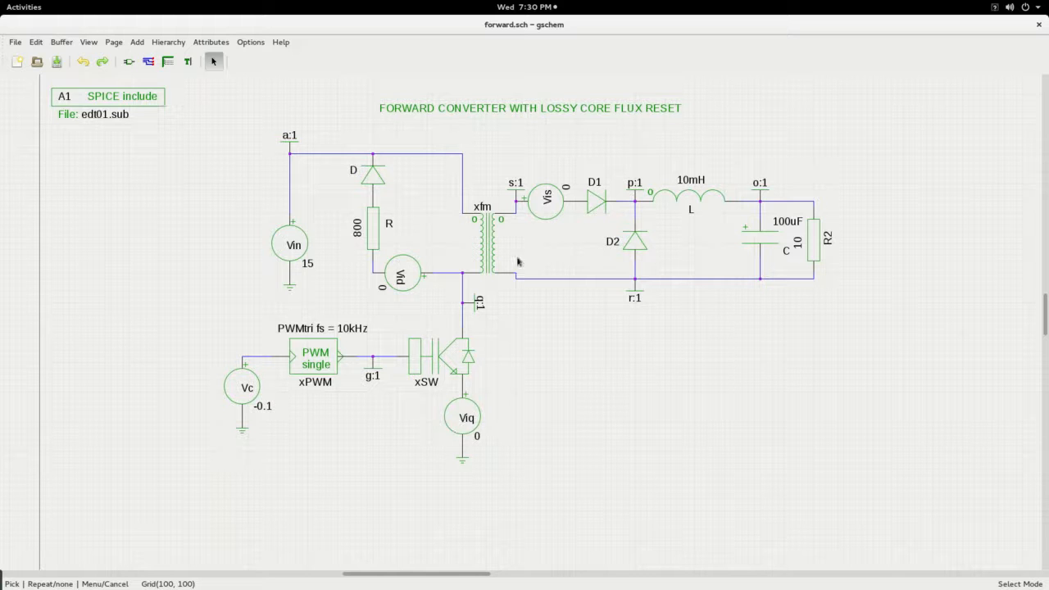
{"action": "mouse_move", "coordinate": [3, 4]}
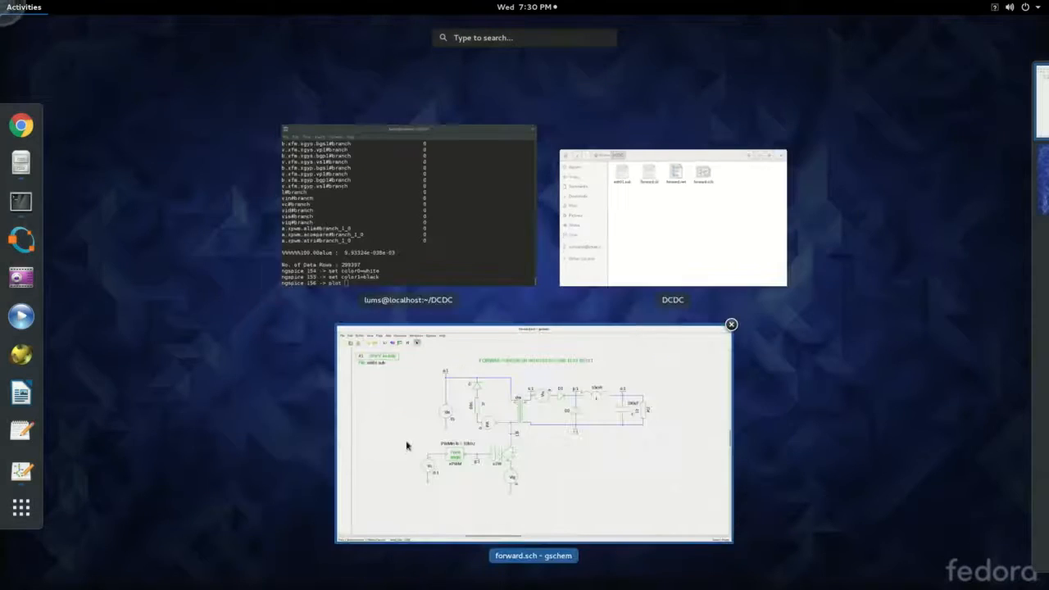
{"action": "left_click", "coordinate": [450, 244]}
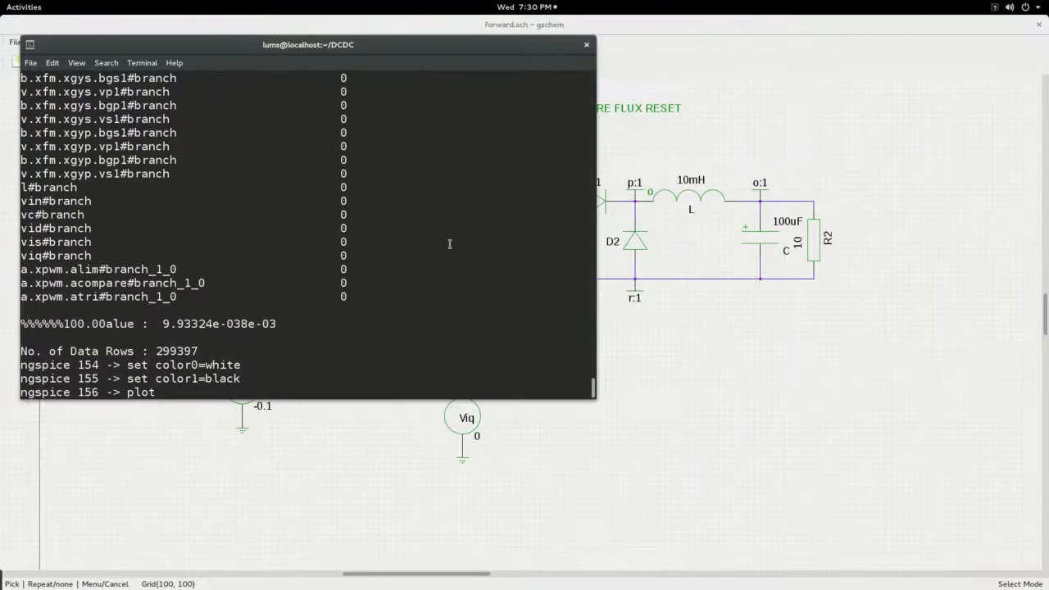
{"action": "type", "text": "i("}
{"action": "type", "text": "vid) i(viq) i(vis"}
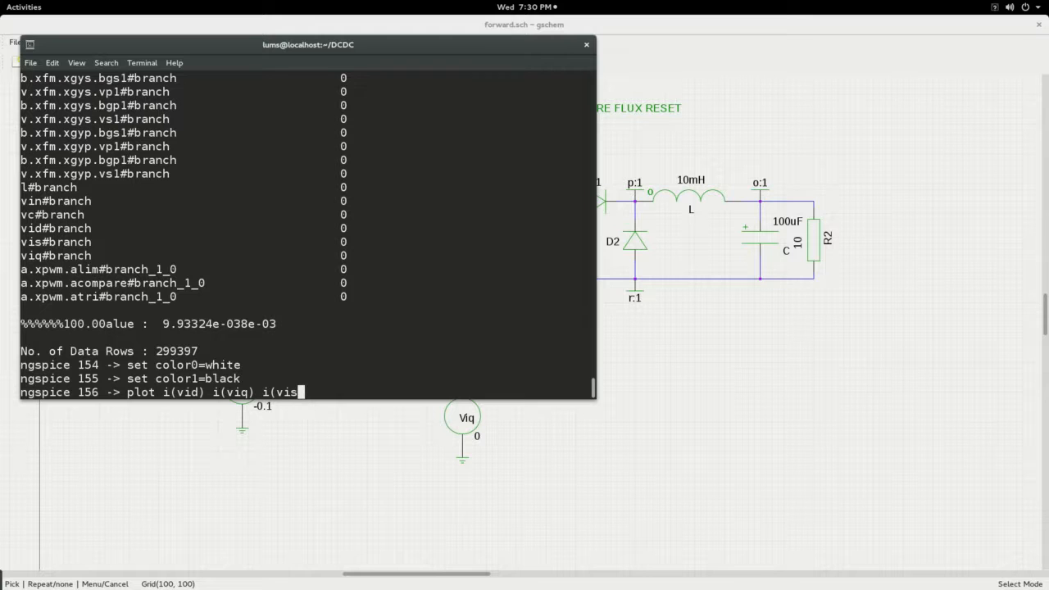
{"action": "type", "text": ")"}
{"action": "key", "text": "Return"}
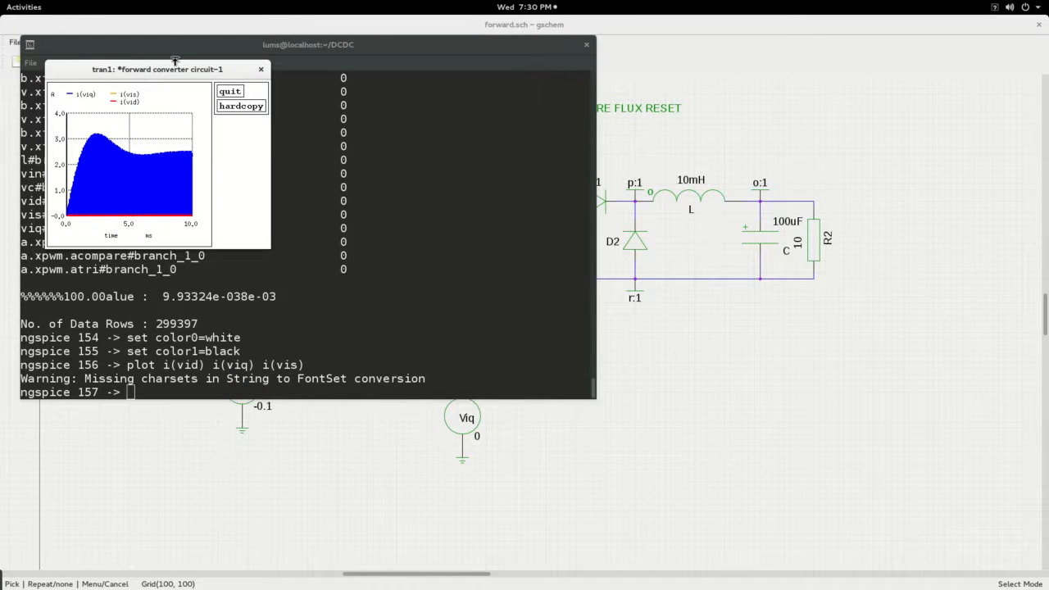
Enlarge the current plot, examine a zoomed section from about 8.80 to 9.24 ms, and close both plots to return to the prompt.
{"action": "double_click", "coordinate": [175, 70]}
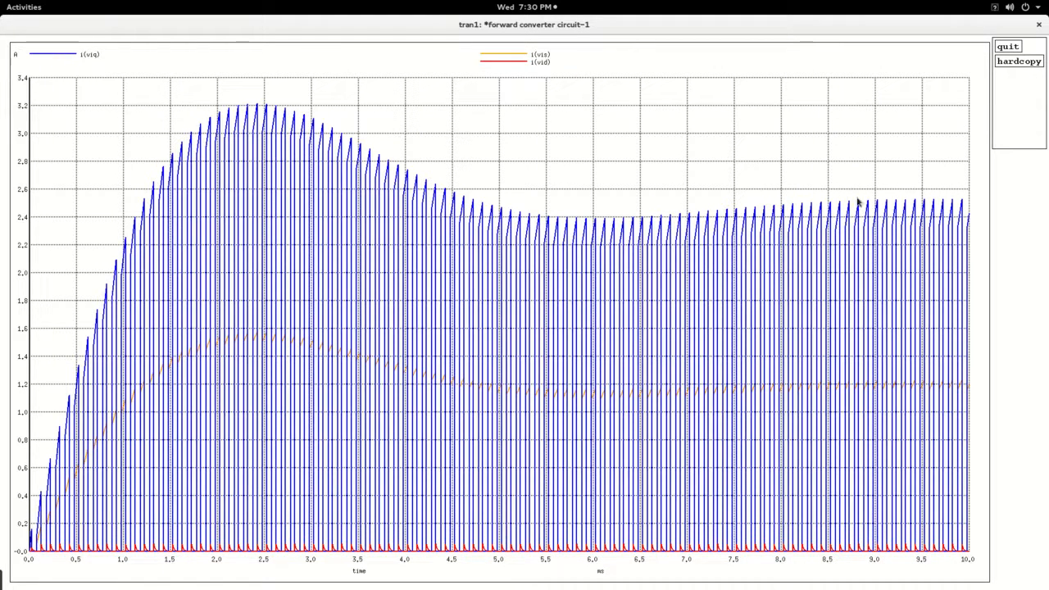
{"action": "left_click_drag", "start_coordinate": [858, 195], "coordinate": [898, 556]}
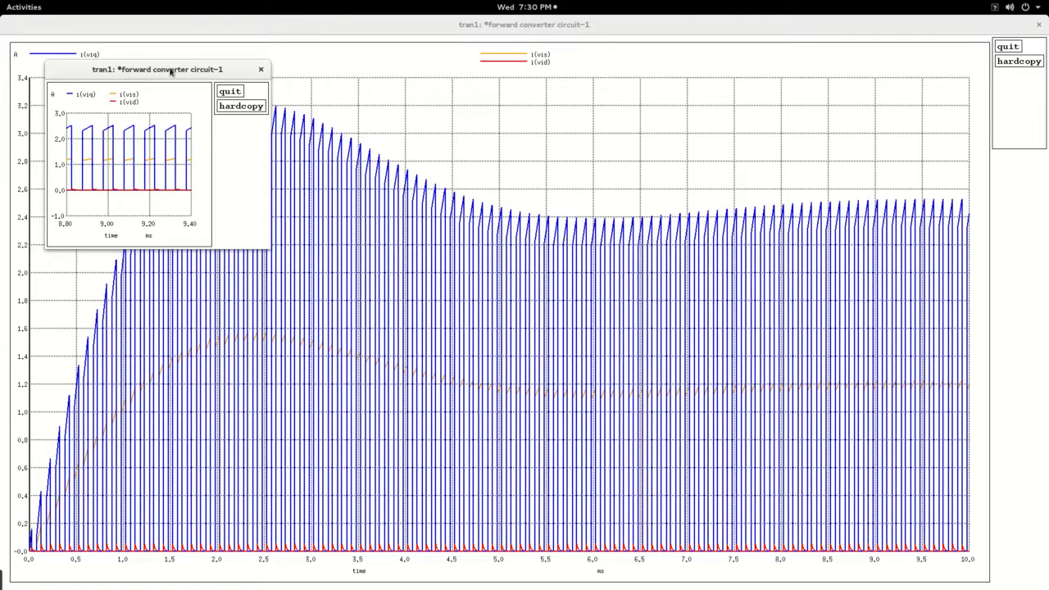
{"action": "double_click", "coordinate": [170, 71]}
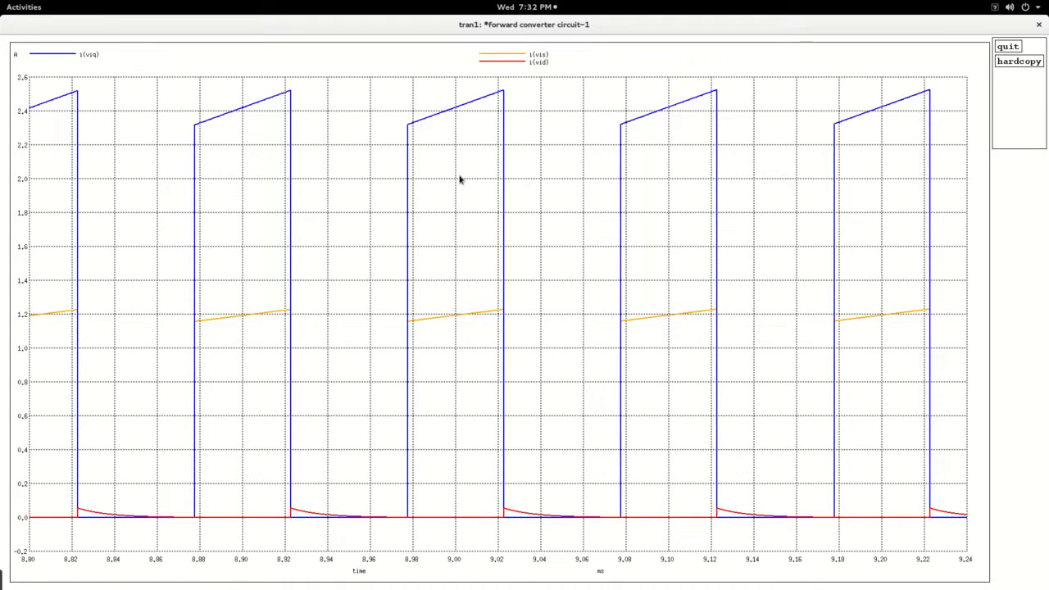
{"action": "left_click", "coordinate": [1039, 25]}
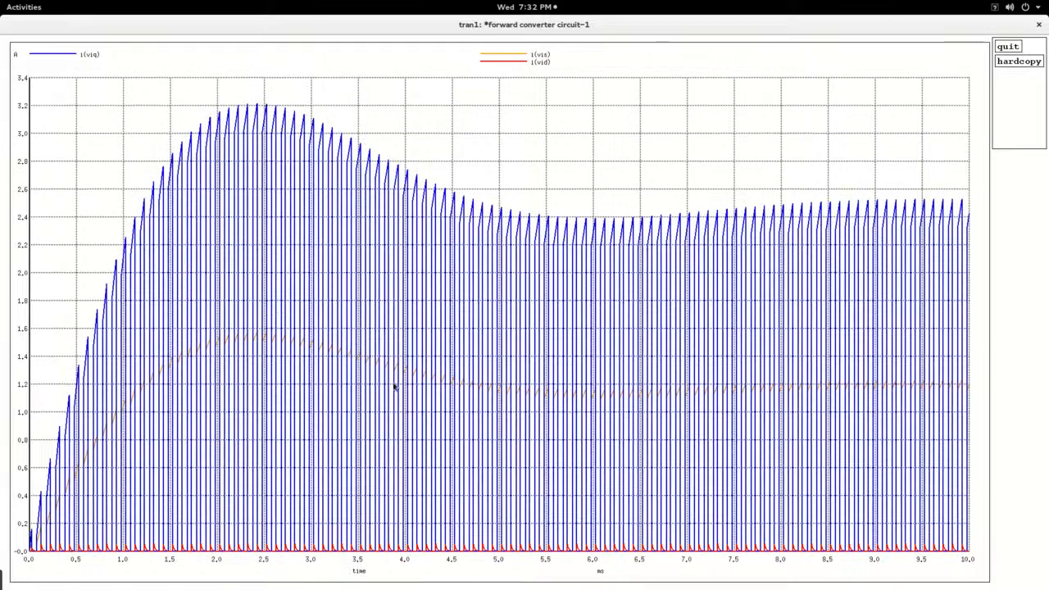
{"action": "left_click", "coordinate": [1039, 24]}
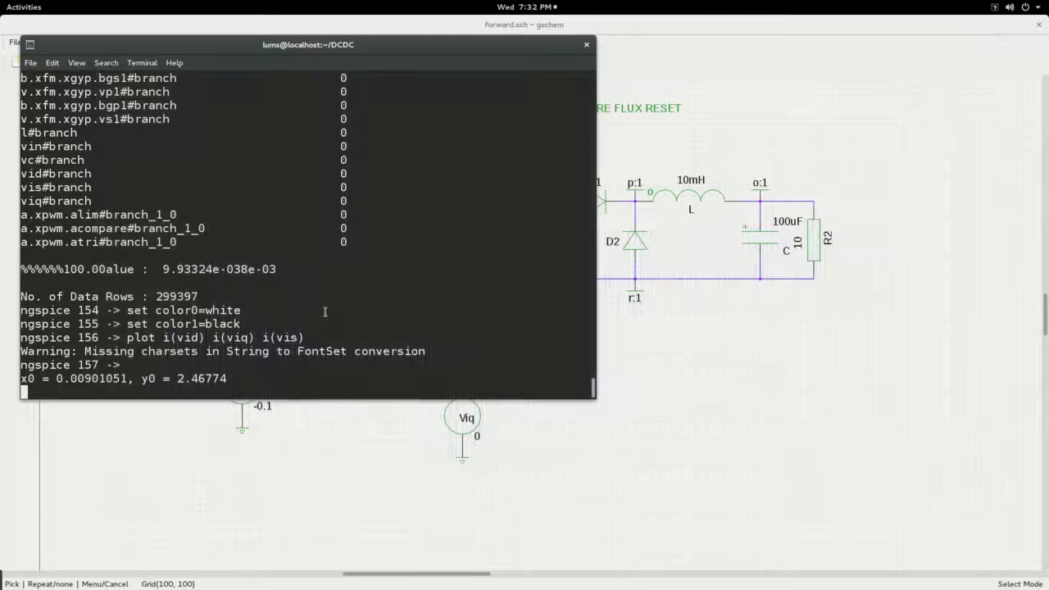
{"action": "key", "text": "Return"}
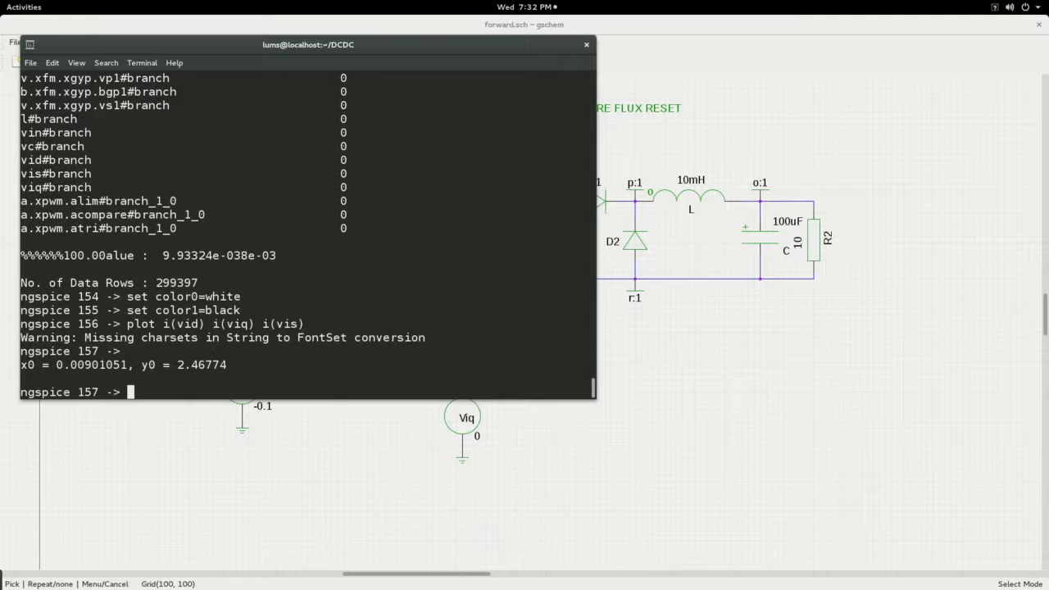
Plot i(vid), i(viq) and i(vis)*2 to compare the doubled secondary current with the switch current.
{"action": "key", "text": "Up"}
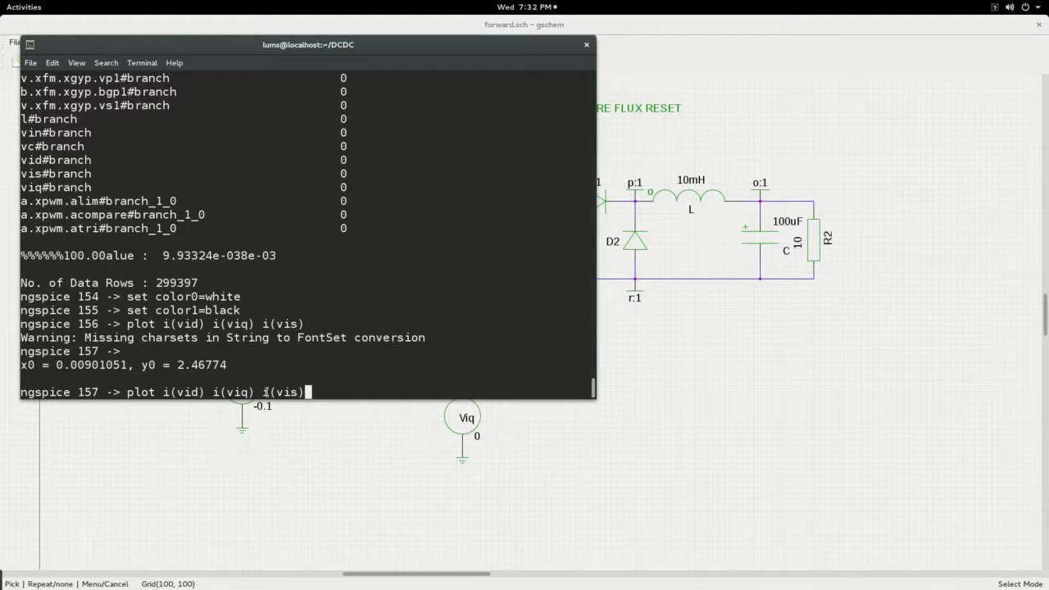
{"action": "type", "text": "*2"}
{"action": "key", "text": "Return"}
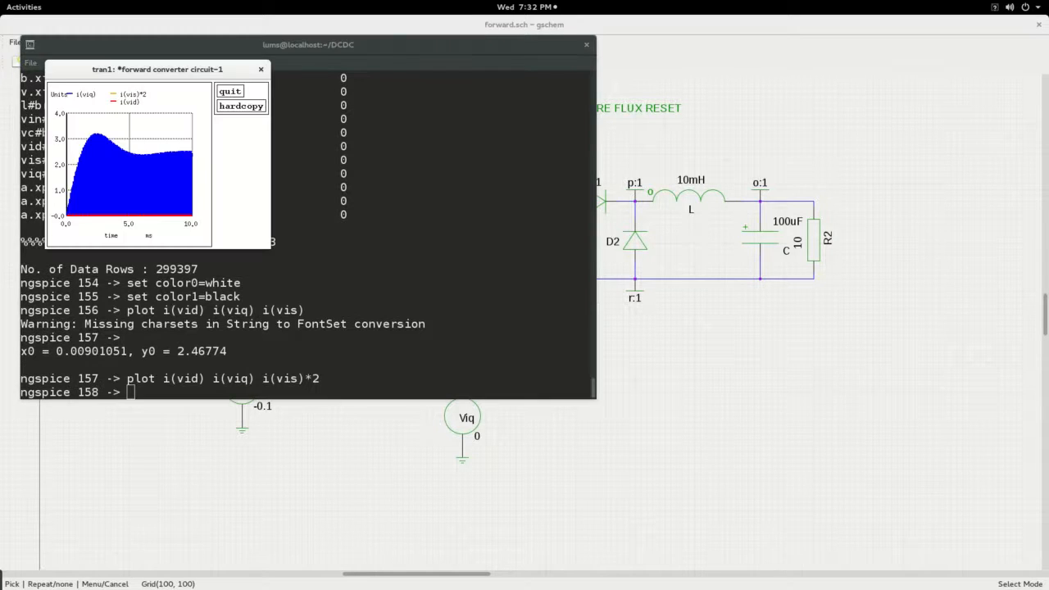
Enlarge the scaled-current plot, examine a section from about 8.35 to 8.62 ms, and close both plots to return to the prompt.
{"action": "double_click", "coordinate": [125, 71]}
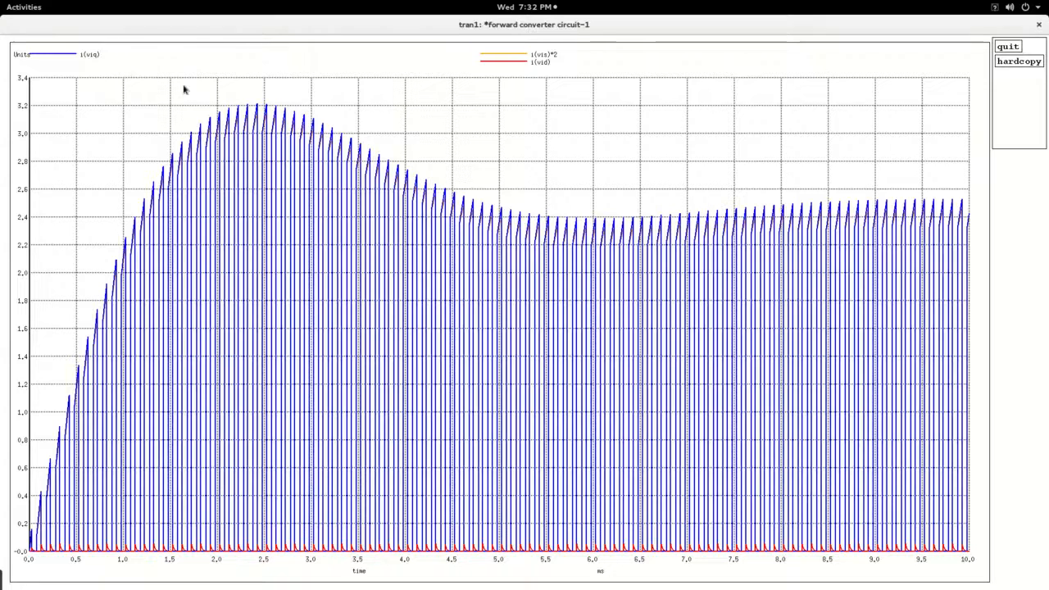
{"action": "left_click_drag", "start_coordinate": [824, 229], "coordinate": [880, 510]}
{"action": "left_click_drag", "start_coordinate": [817, 197], "coordinate": [839, 562]}
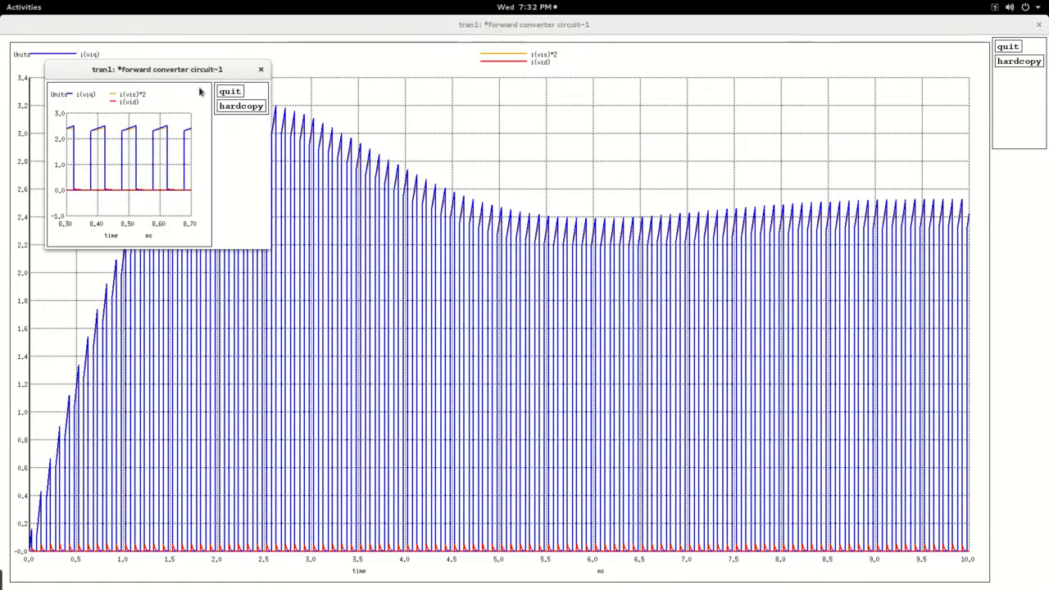
{"action": "double_click", "coordinate": [195, 70]}
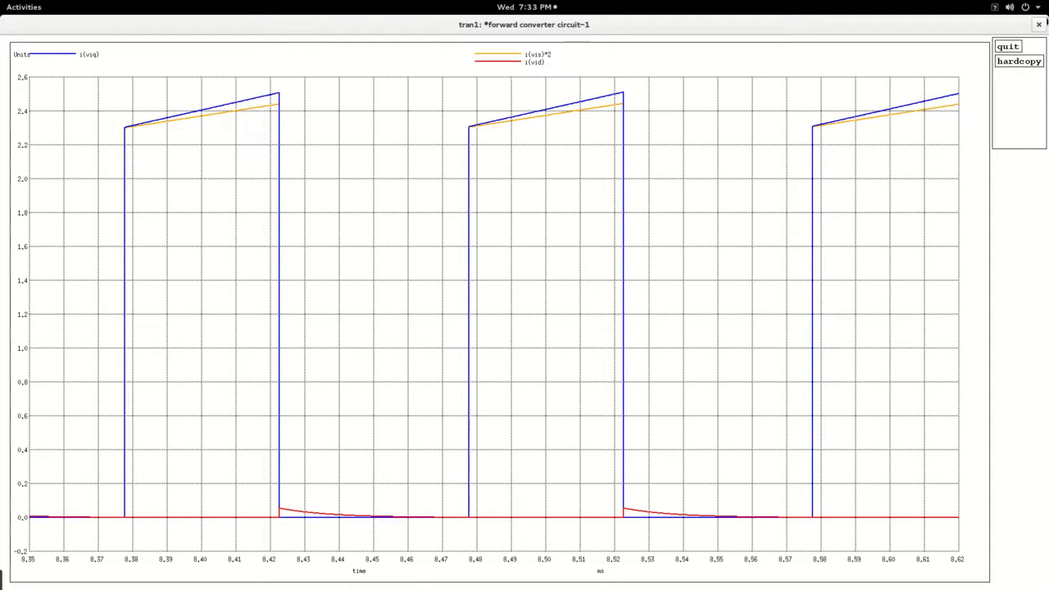
{"action": "left_click", "coordinate": [1042, 26]}
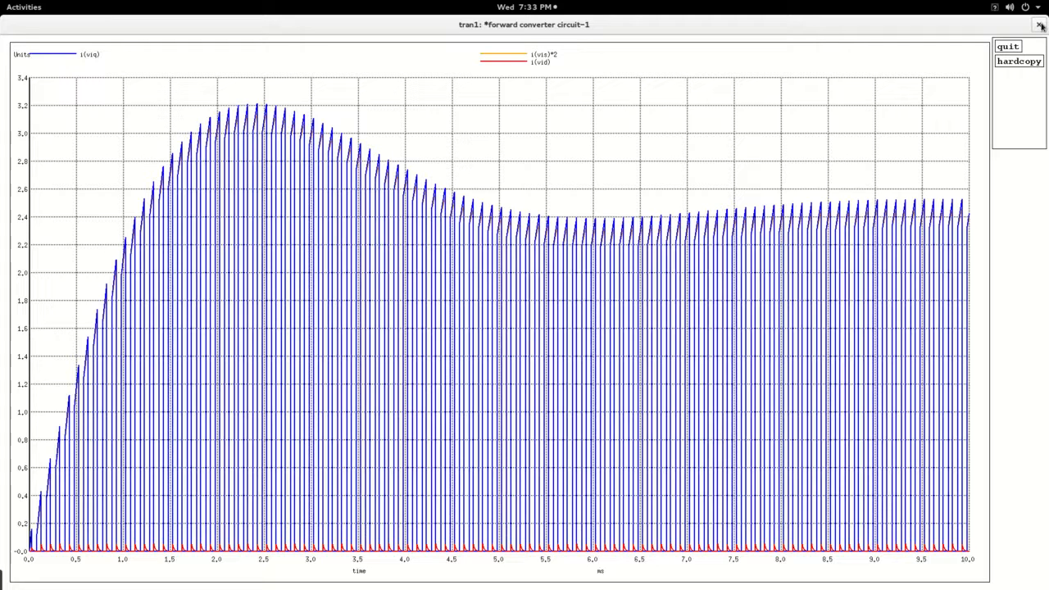
{"action": "left_click", "coordinate": [1042, 26]}
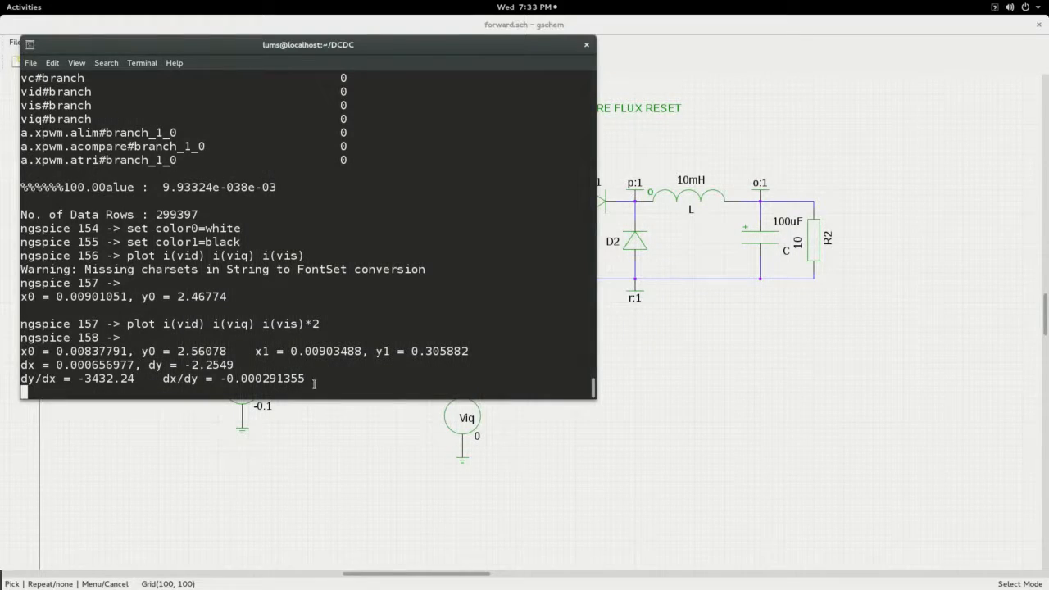
{"action": "key", "text": "Return"}
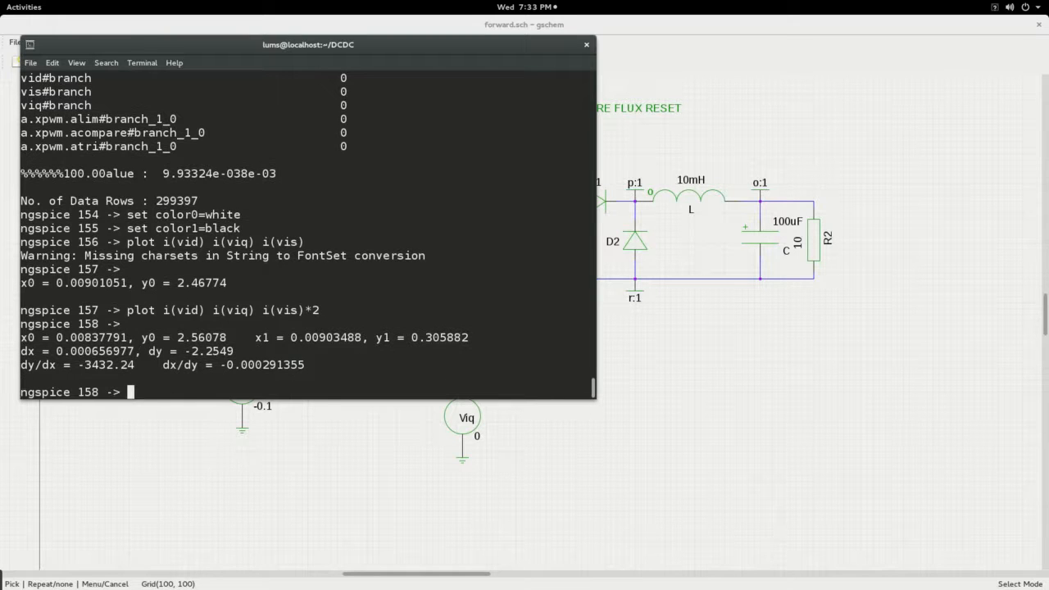
Plot i(vid), i(viq) and unscaled i(vis) together with the inductor current i(l).
{"action": "key", "text": "Up"}
{"action": "key", "text": "BackSpace"}
{"action": "key", "text": "BackSpace"}
{"action": "type", "text": "i(vid) i(viq) i(vis) i(l)"}
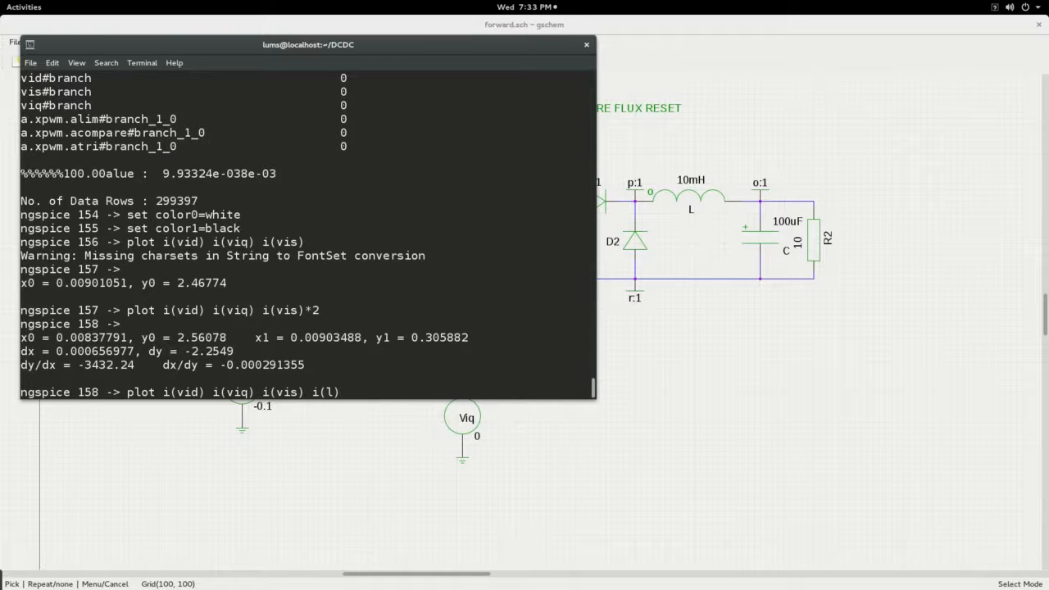
{"action": "key", "text": "Return"}
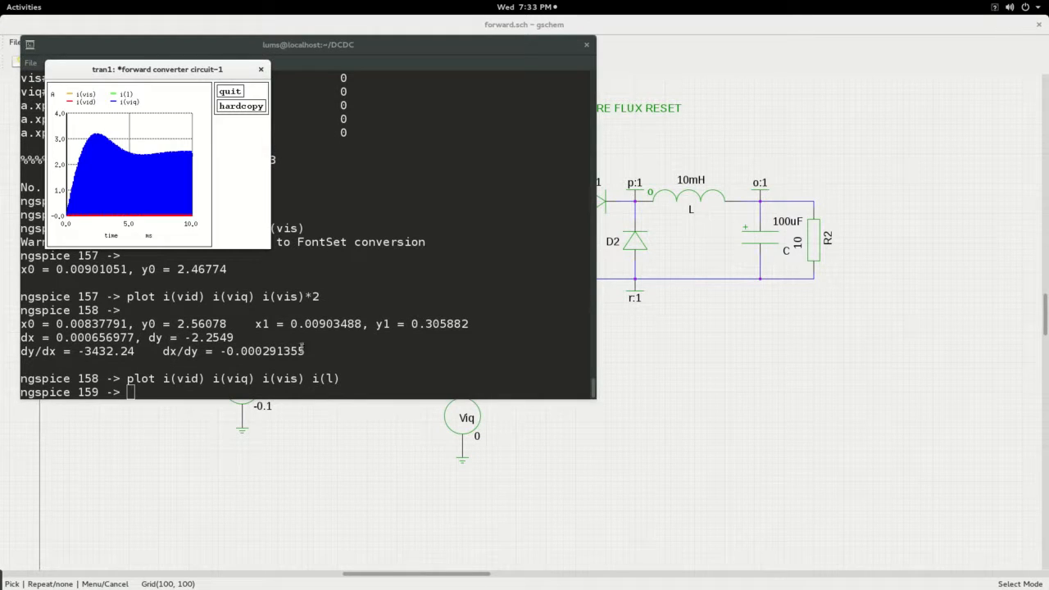
Enlarge the four-current plot, examine a section from about 8.42 to 8.82 ms, and close both plots.
{"action": "double_click", "coordinate": [123, 71]}
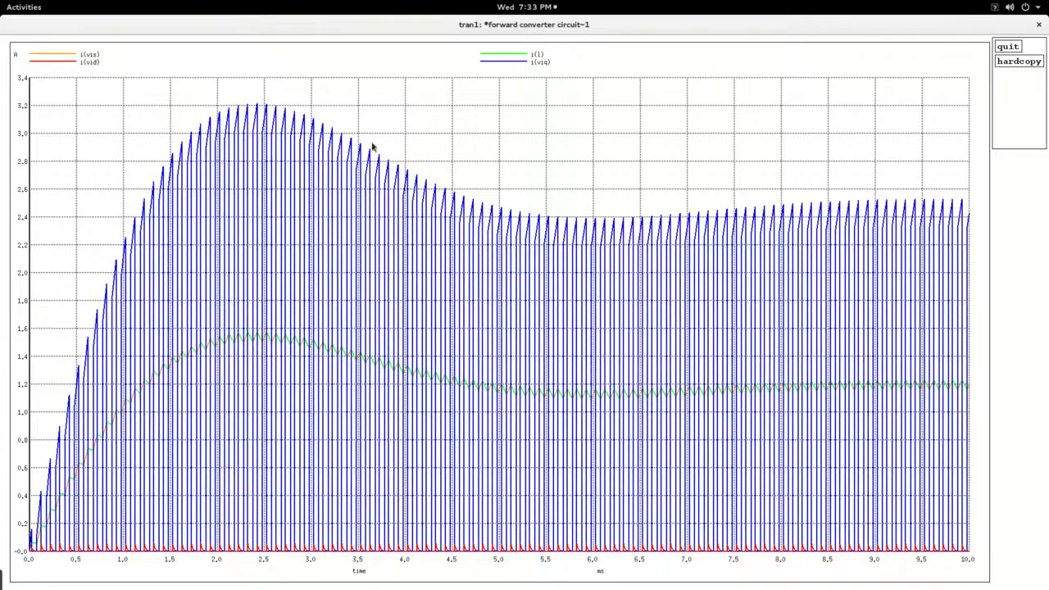
{"action": "left_click_drag", "start_coordinate": [822, 197], "coordinate": [858, 558]}
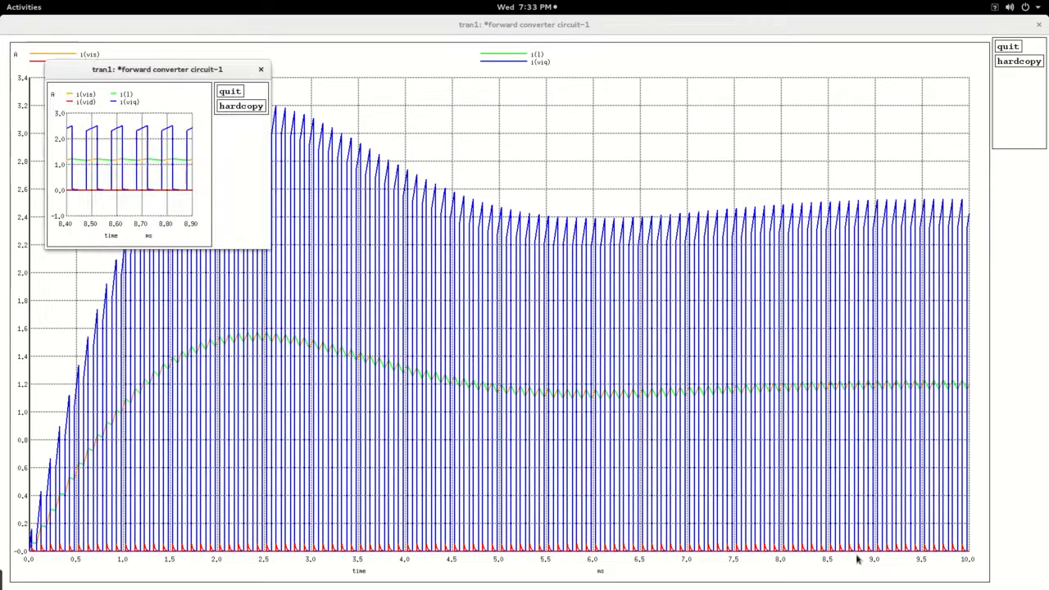
{"action": "double_click", "coordinate": [159, 70]}
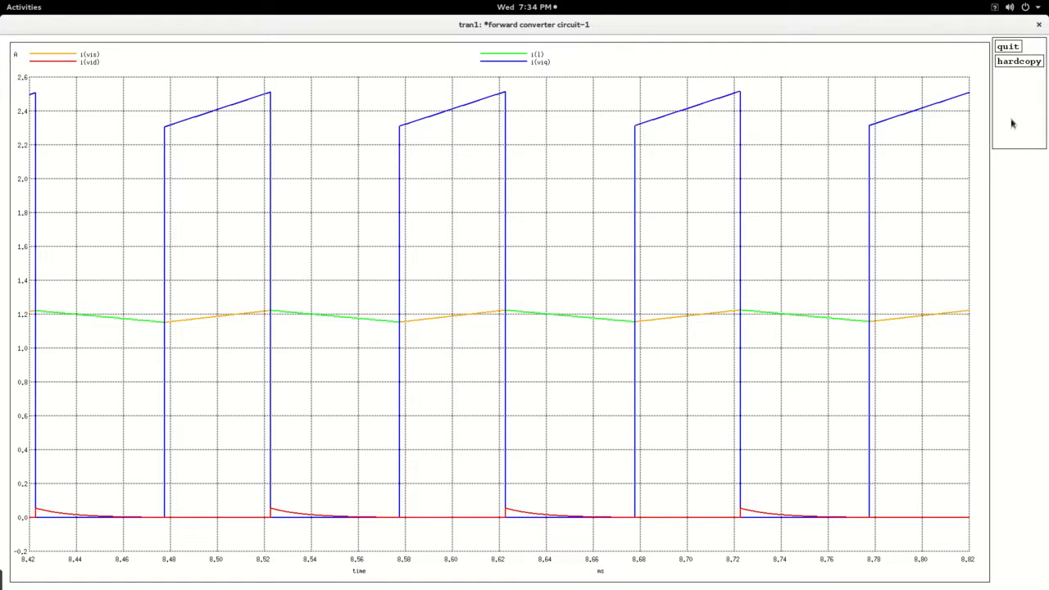
{"action": "left_click", "coordinate": [1040, 26]}
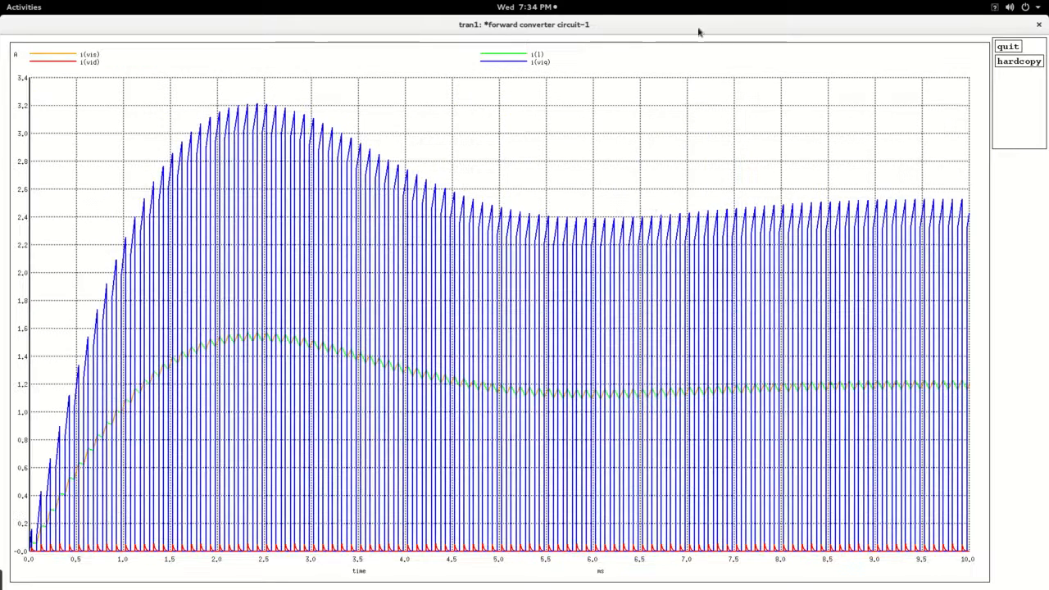
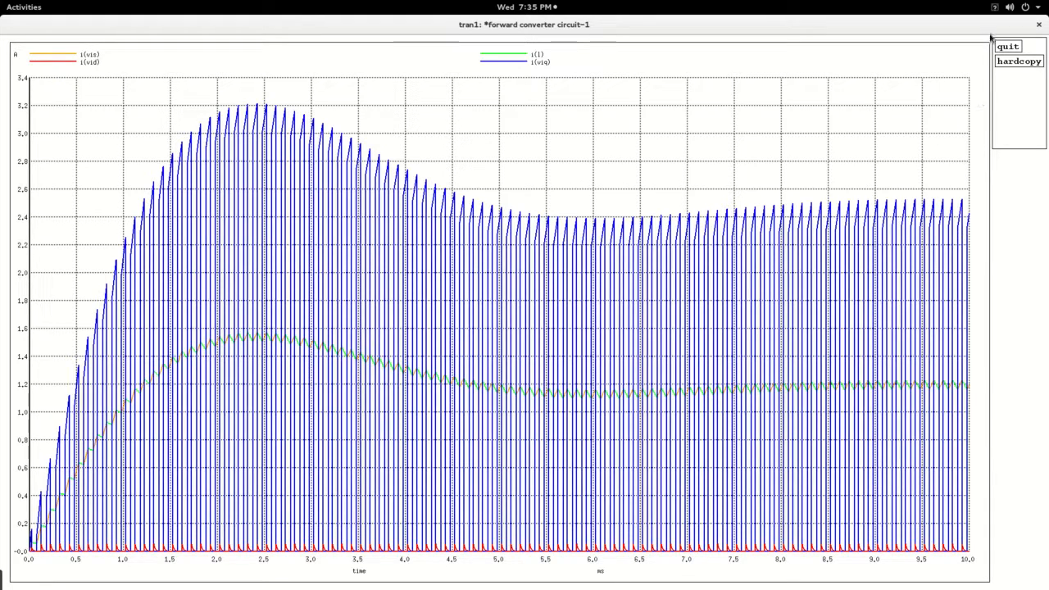
{"action": "left_click", "coordinate": [1040, 27]}
Review the output side of the schematic, return to ngspice and plot only the inductor current i(l).
{"action": "left_click", "coordinate": [780, 363]}
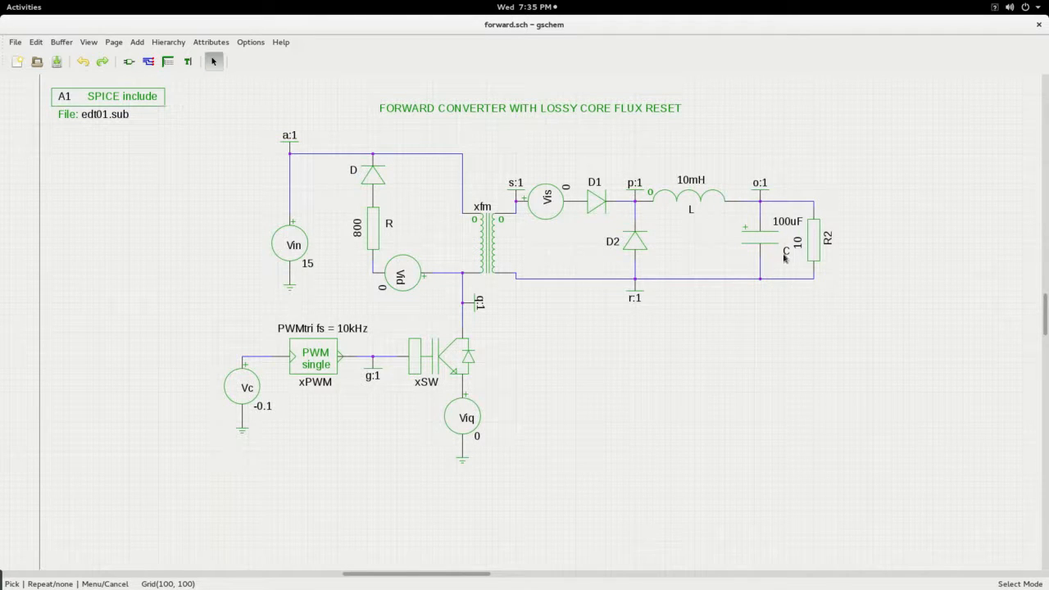
{"action": "key", "text": "super"}
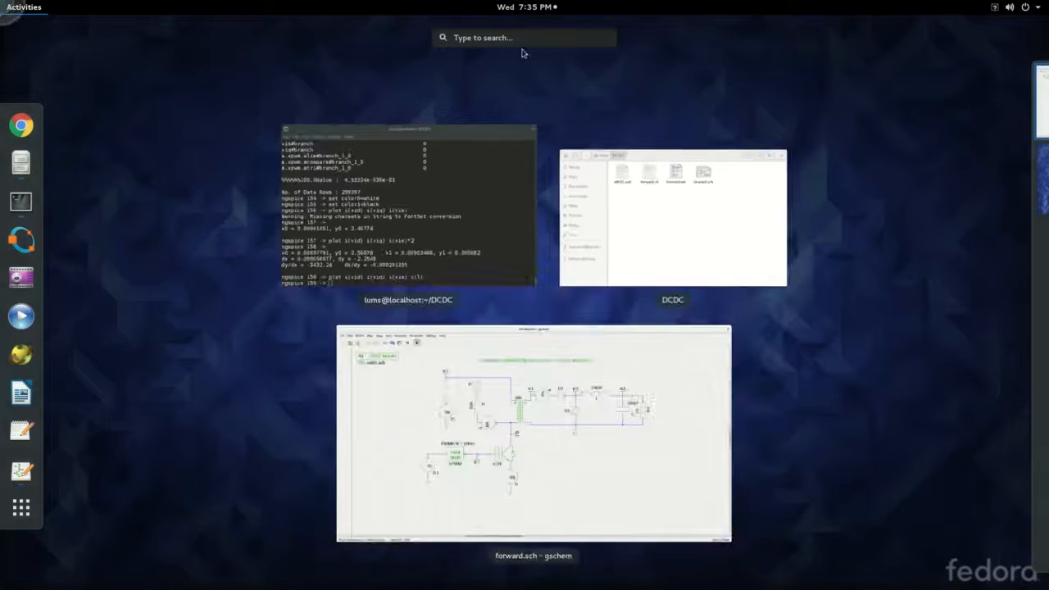
{"action": "left_click", "coordinate": [436, 259]}
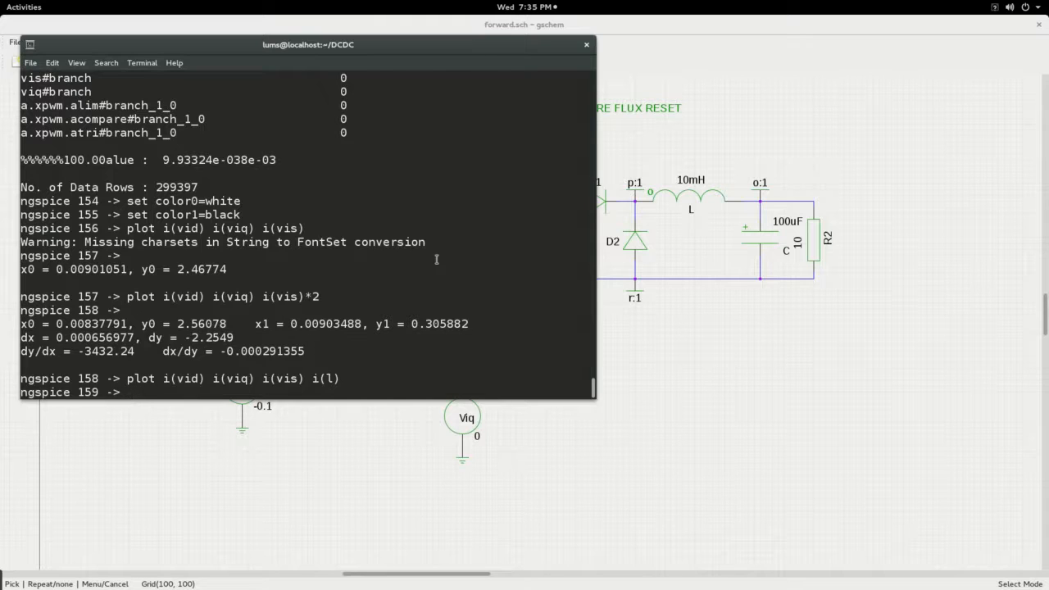
{"action": "type", "text": "plot i(l)"}
{"action": "key", "text": "Return"}
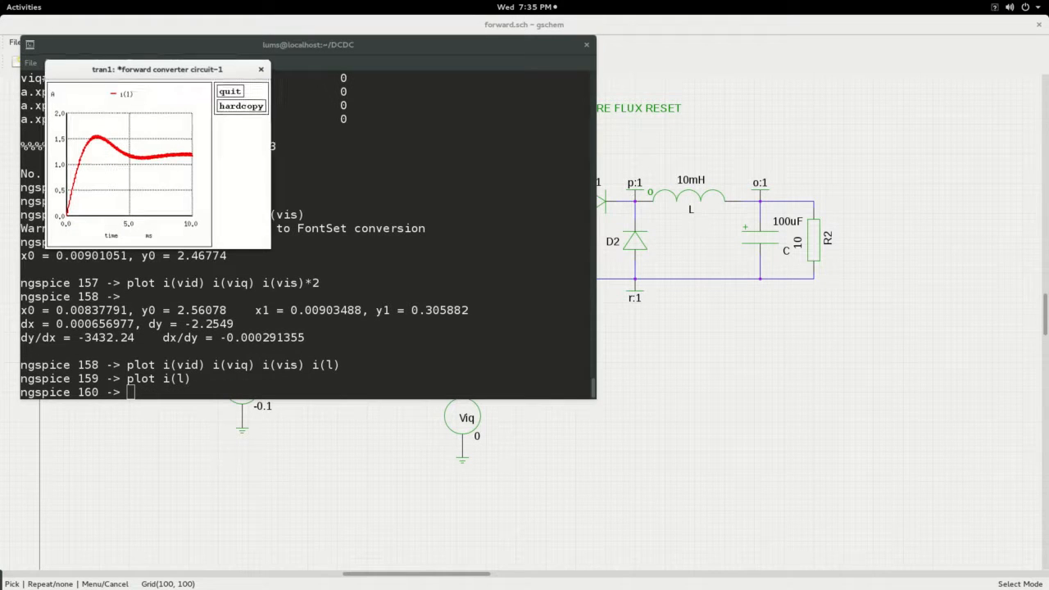
Enlarge the inductor current plot, sample the curve at its 10 ms end and highlight the y0 reading in the terminal.
{"action": "double_click", "coordinate": [168, 71]}
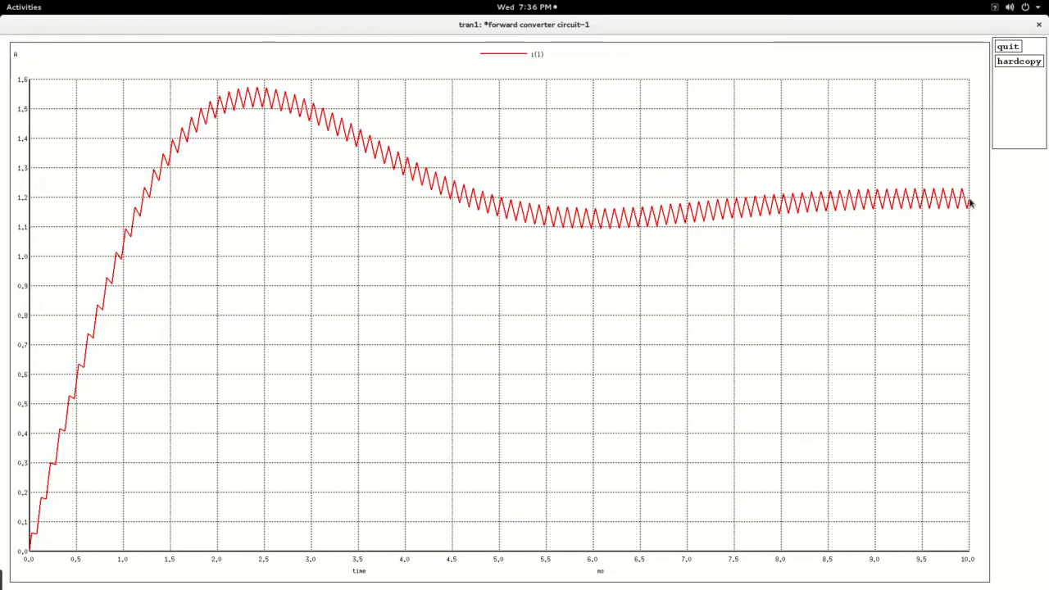
{"action": "mouse_move", "coordinate": [2, 4]}
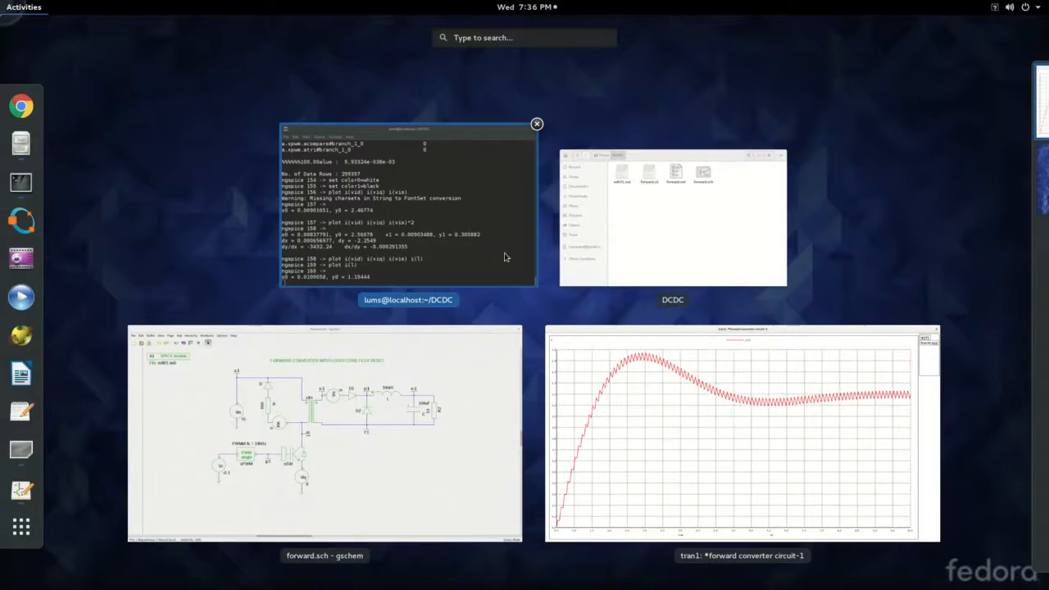
{"action": "left_click", "coordinate": [321, 233]}
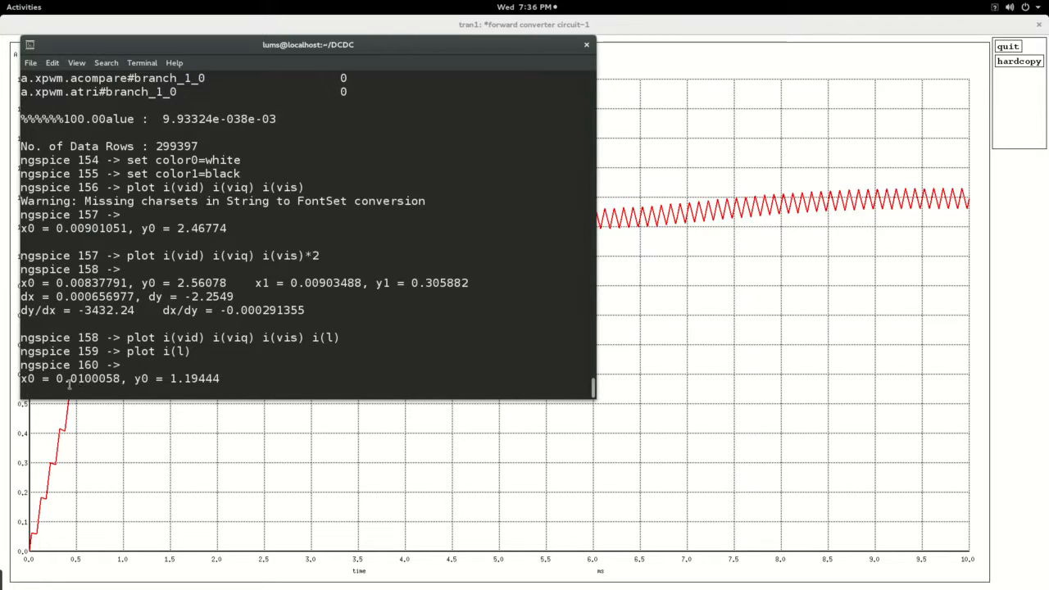
{"action": "left_click_drag", "start_coordinate": [220, 379], "coordinate": [170, 380]}
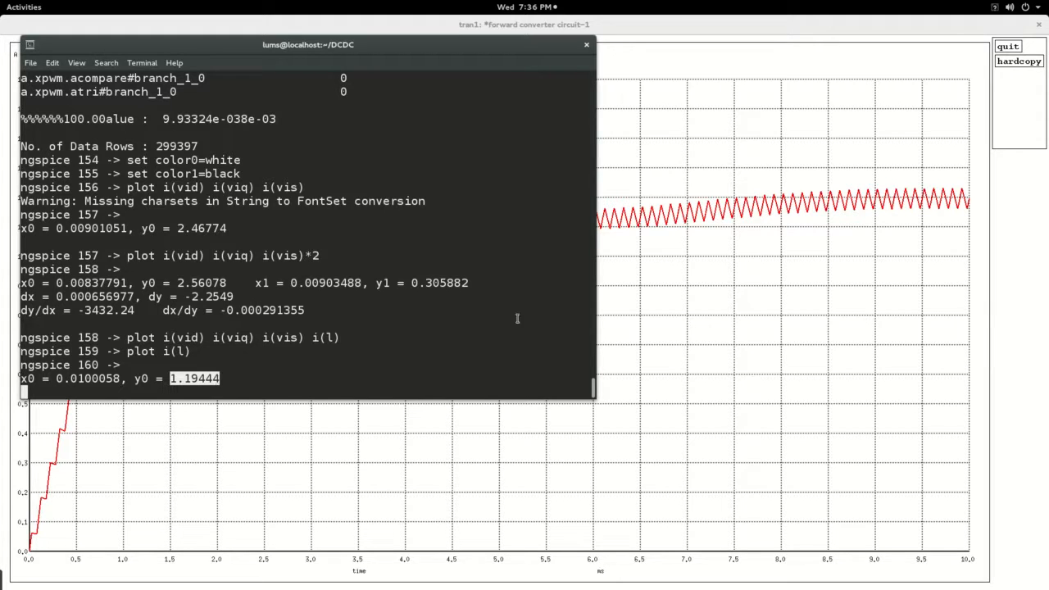
In the schematic, set inductor L's value to 10mH IC=1.19444 and shift its label clear of the o:1 net label.
{"action": "mouse_move", "coordinate": [1, 1]}
{"action": "left_click", "coordinate": [472, 437]}
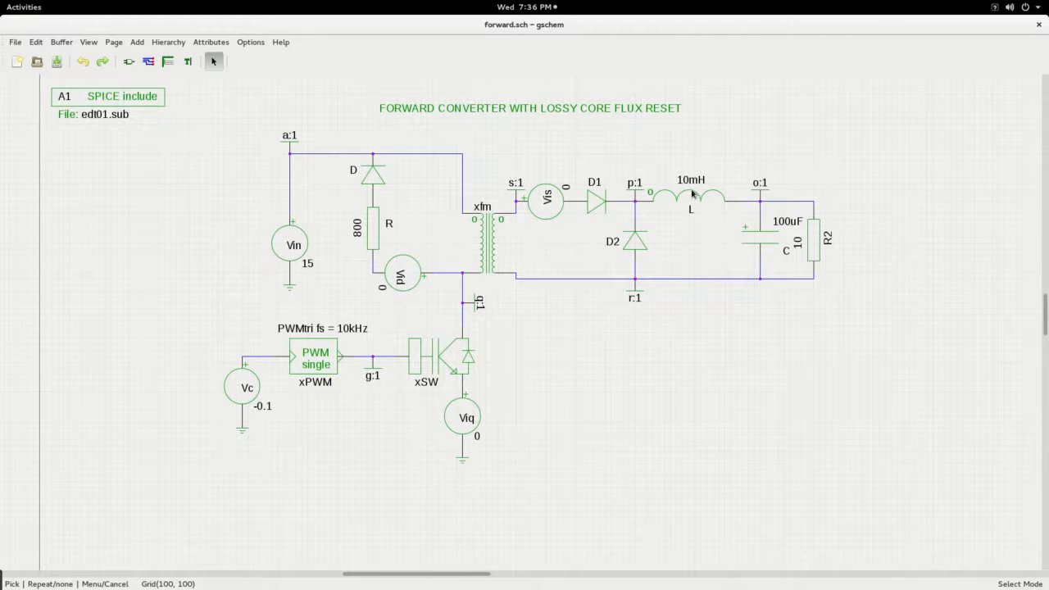
{"action": "double_click", "coordinate": [693, 194]}
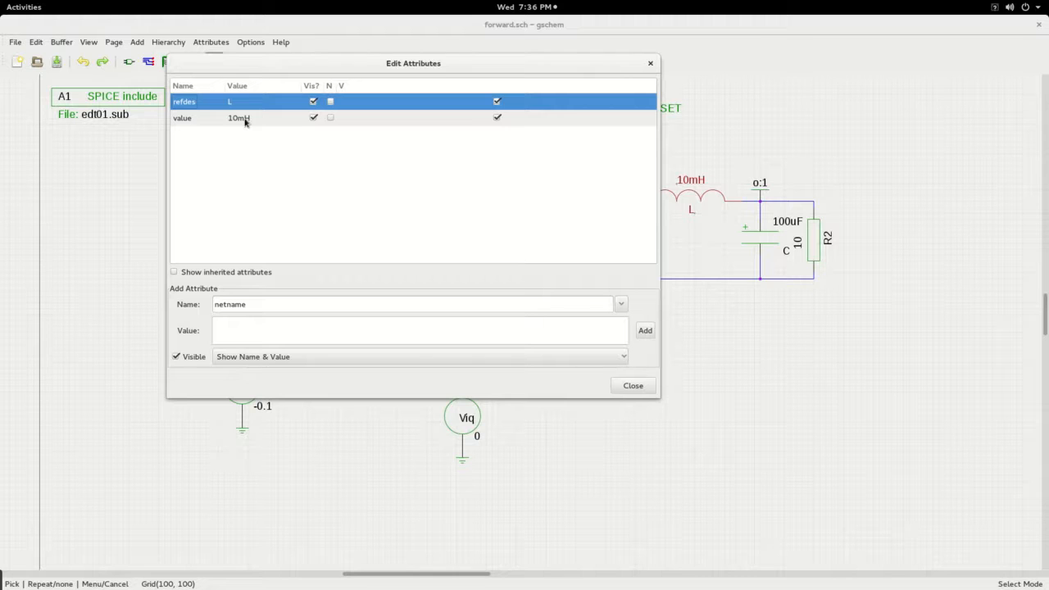
{"action": "left_click", "coordinate": [244, 121]}
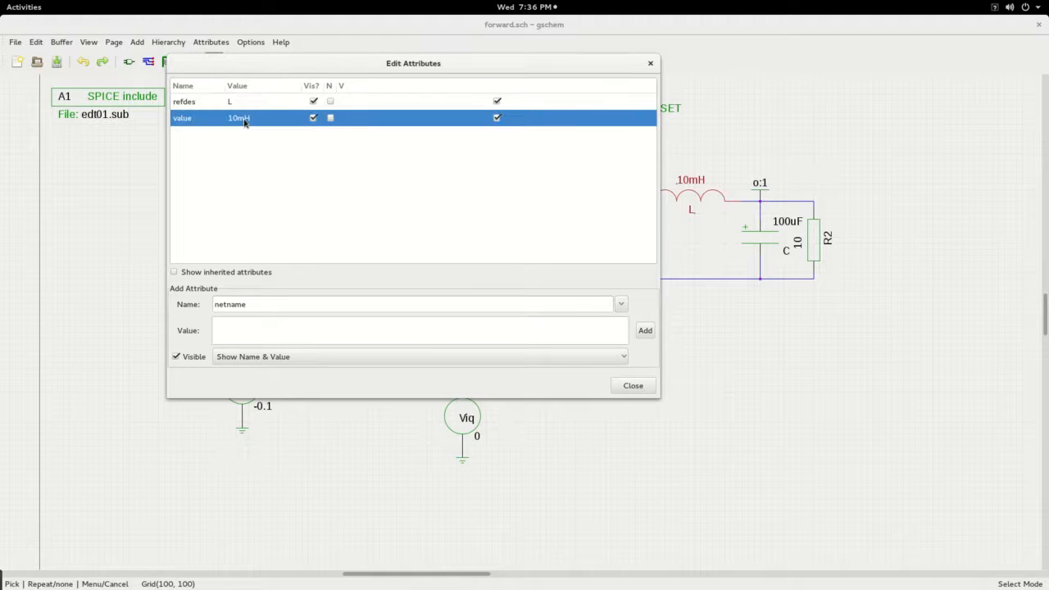
{"action": "left_click", "coordinate": [244, 119]}
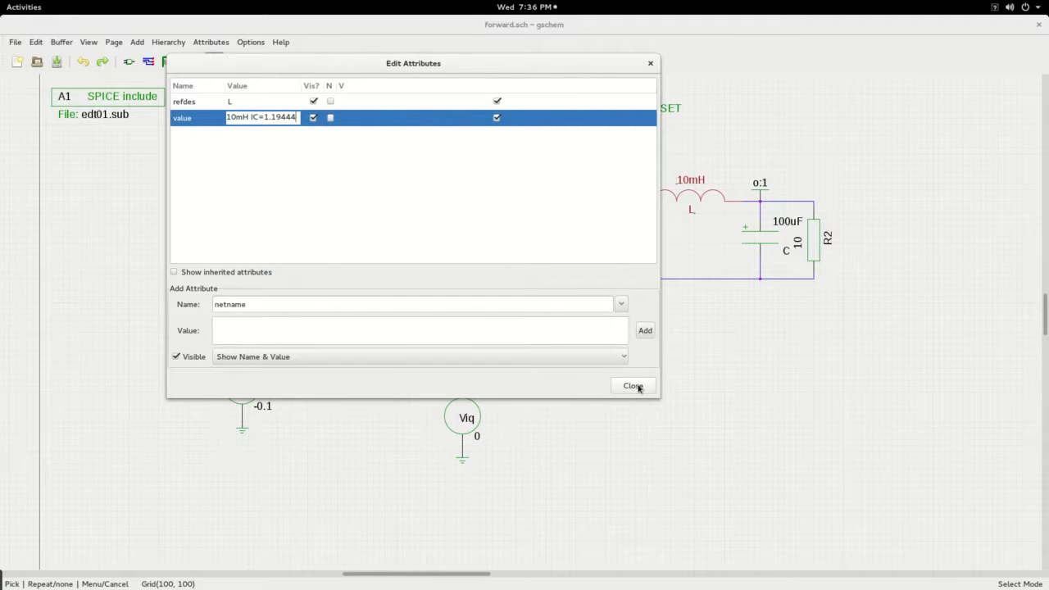
{"action": "key", "text": "Return"}
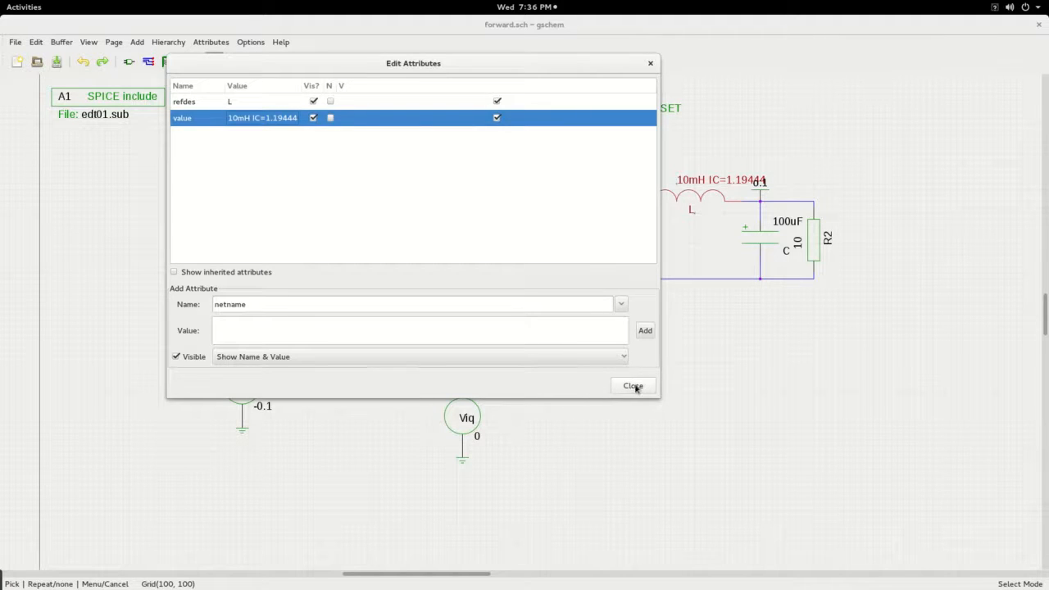
{"action": "left_click", "coordinate": [636, 387]}
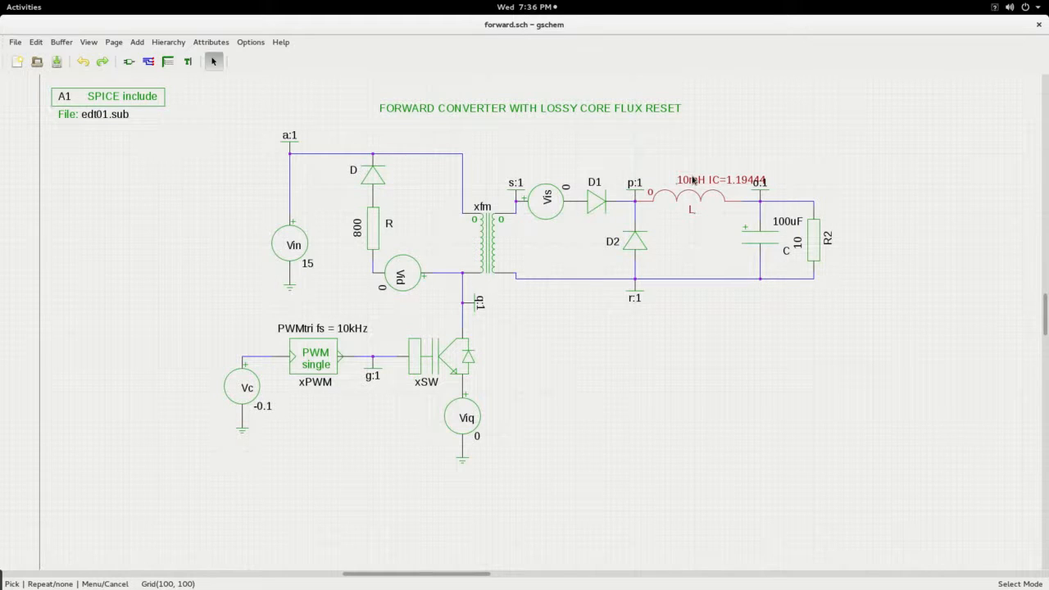
{"action": "left_click_drag", "start_coordinate": [693, 182], "coordinate": [673, 177]}
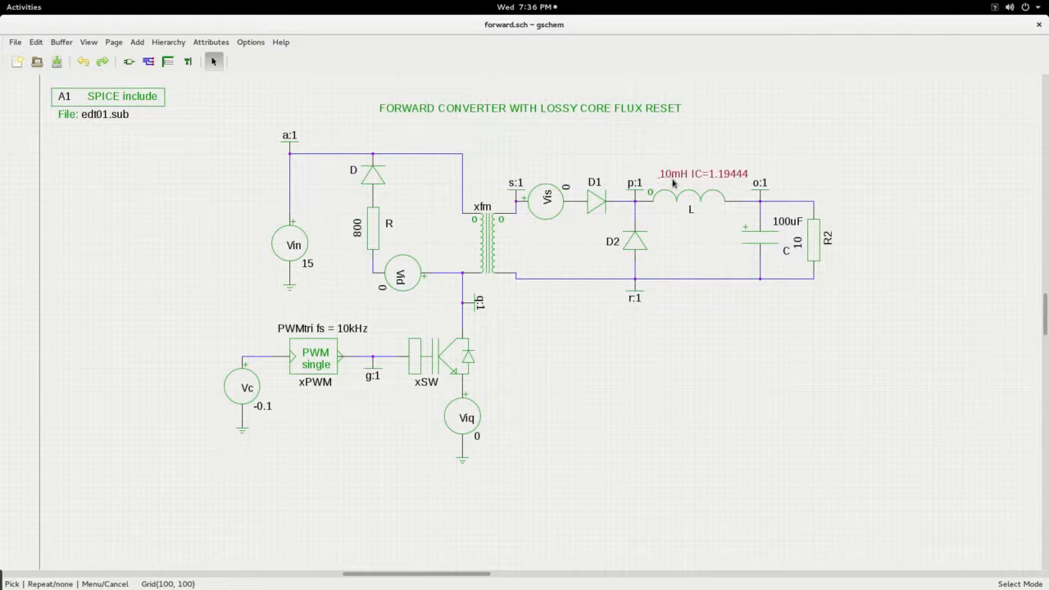
Return to the ngspice terminal and plot the output voltage v(o,r).
{"action": "mouse_move", "coordinate": [0, 0]}
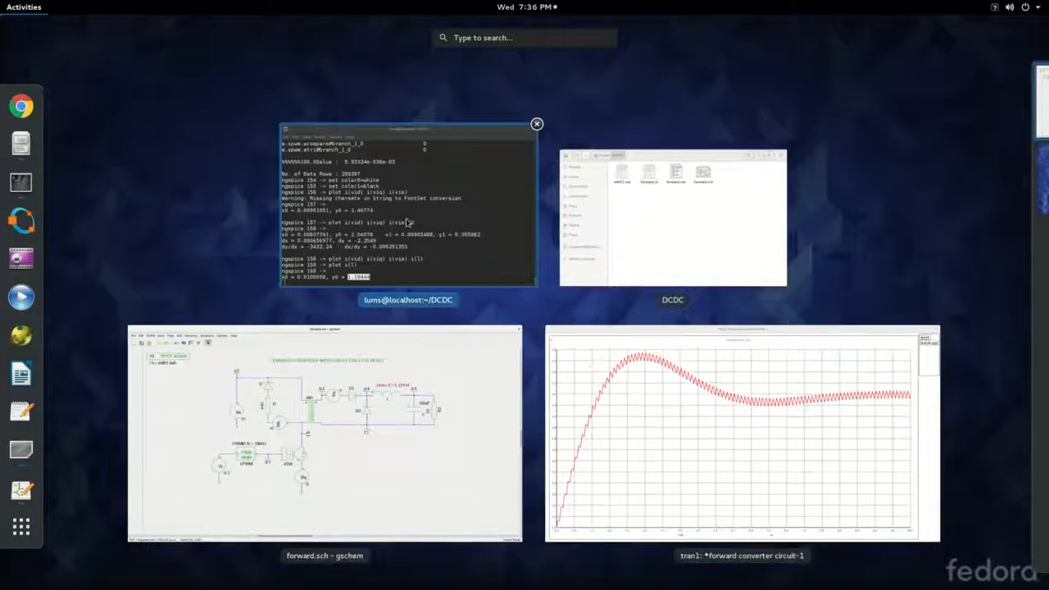
{"action": "left_click", "coordinate": [428, 262]}
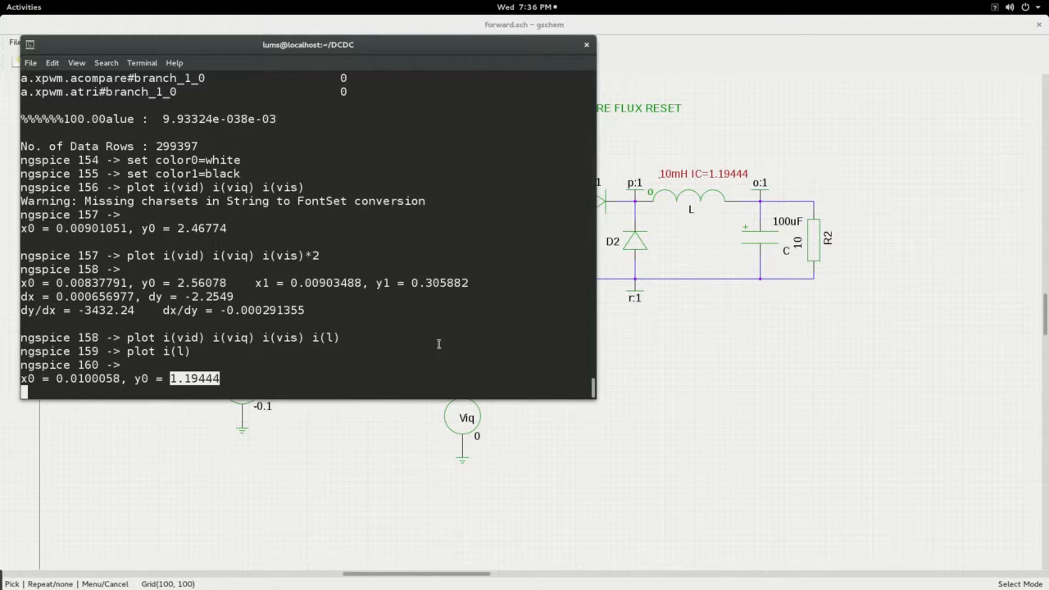
{"action": "left_click", "coordinate": [307, 360]}
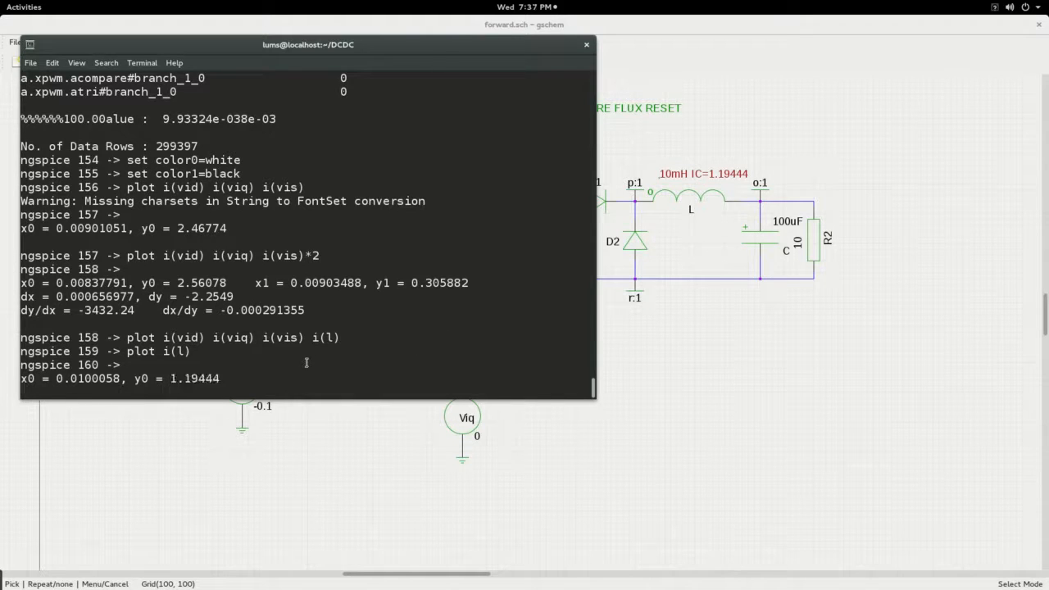
{"action": "key", "text": "Return"}
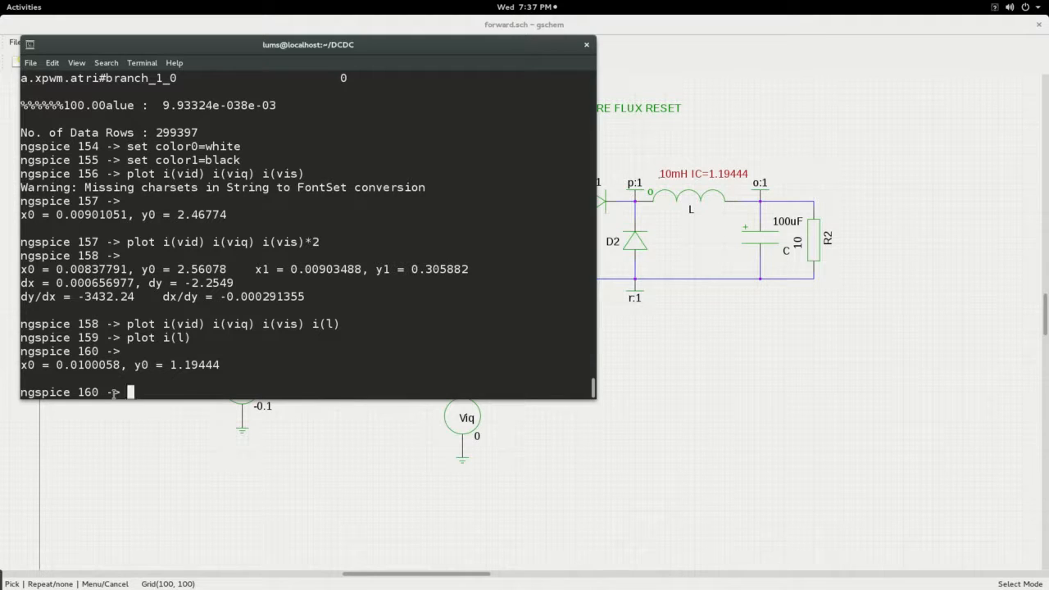
{"action": "type", "text": "plot v(o,r)"}
{"action": "key", "text": "Return"}
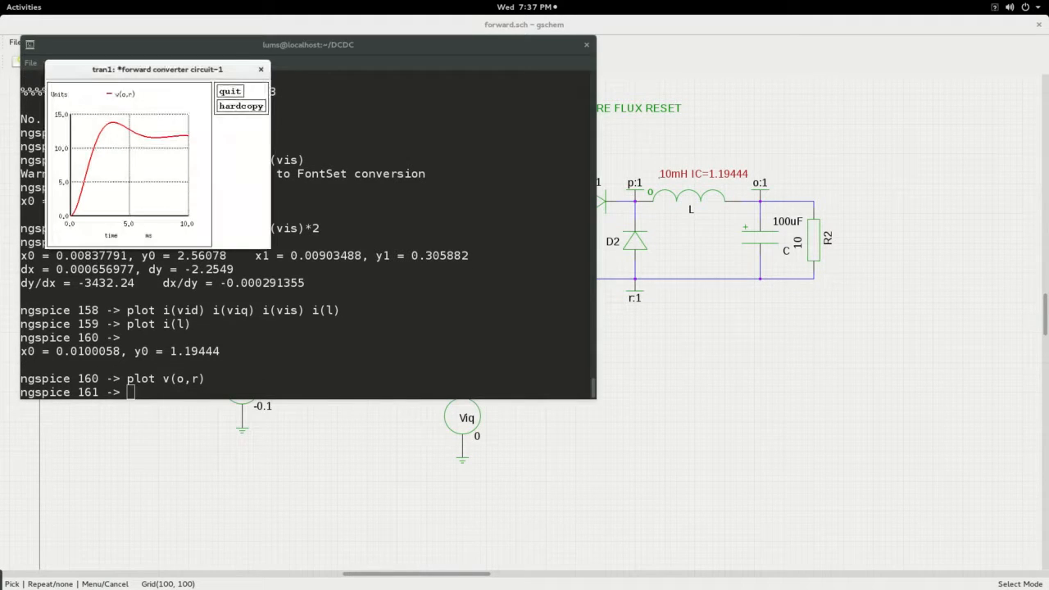
Enlarge the output voltage plot, sample the curve at its 10 ms end and highlight the y0 reading in the terminal.
{"action": "double_click", "coordinate": [144, 71]}
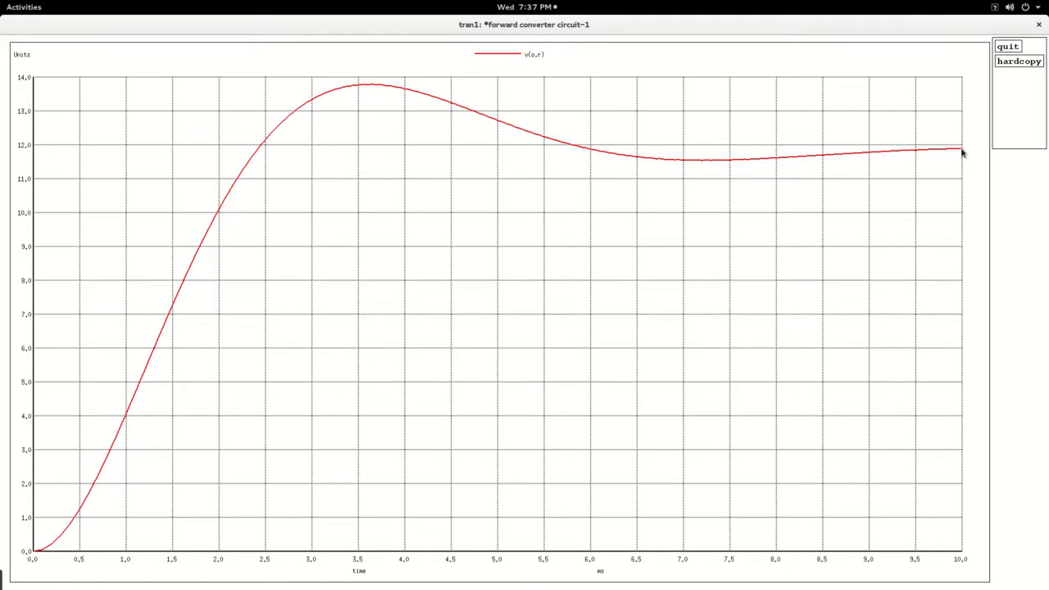
{"action": "key", "text": "super"}
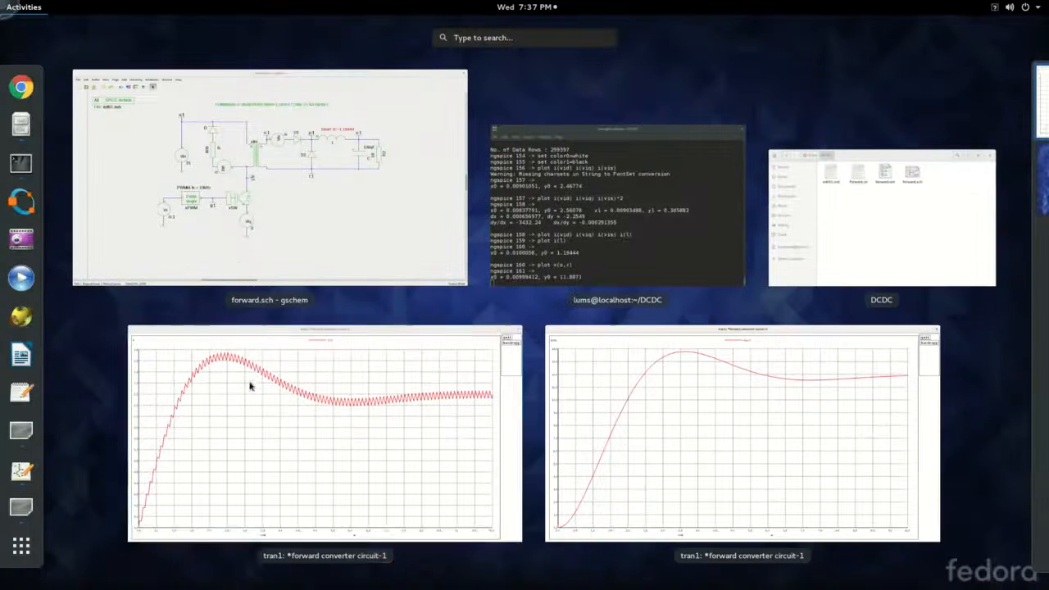
{"action": "left_click", "coordinate": [581, 291]}
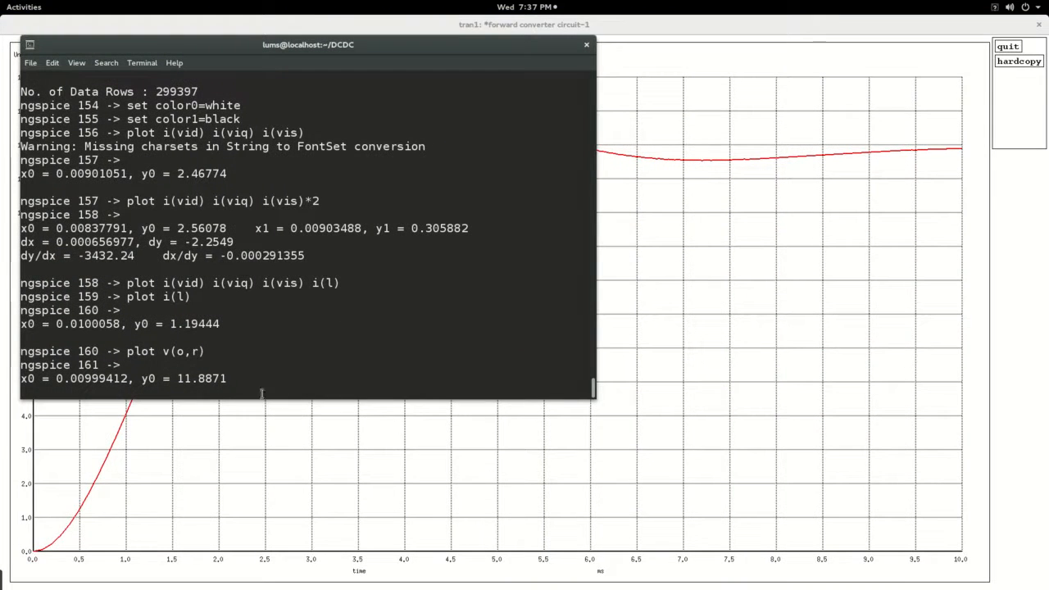
{"action": "left_click_drag", "start_coordinate": [177, 378], "coordinate": [227, 379]}
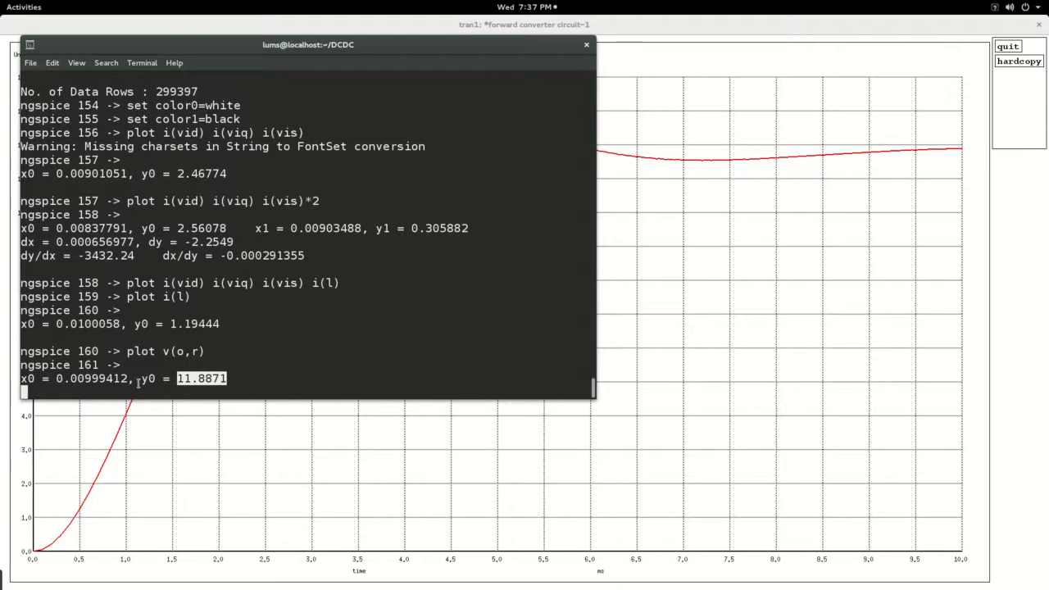
{"action": "left_click", "coordinate": [758, 280]}
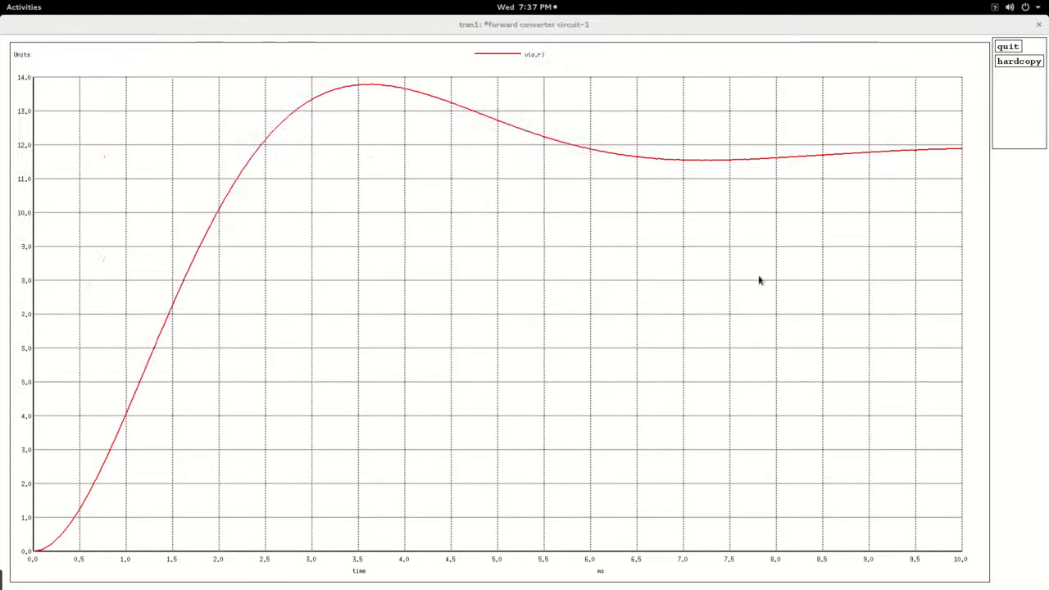
Return to the schematic and set output capacitor C's value to 100uF IC=11.887.
{"action": "mouse_move", "coordinate": [2, 2]}
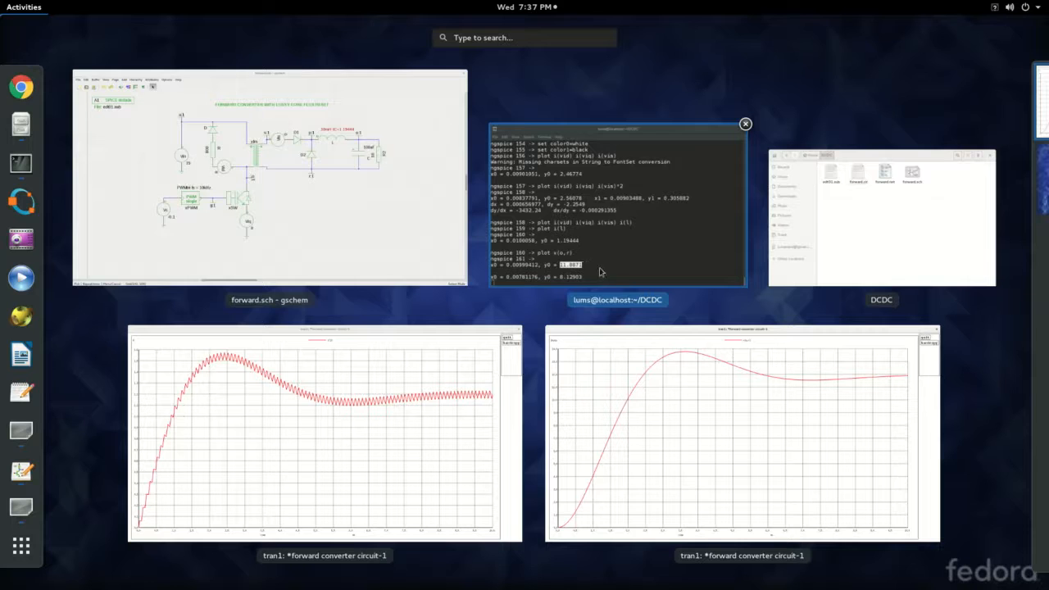
{"action": "left_click", "coordinate": [339, 234]}
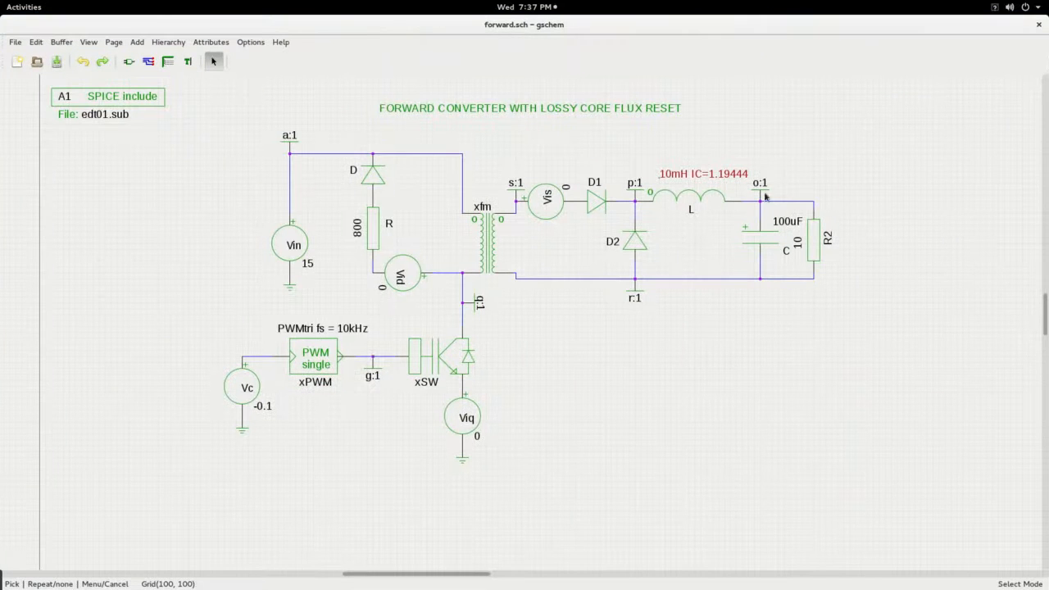
{"action": "double_click", "coordinate": [787, 223]}
{"action": "left_click", "coordinate": [543, 307]}
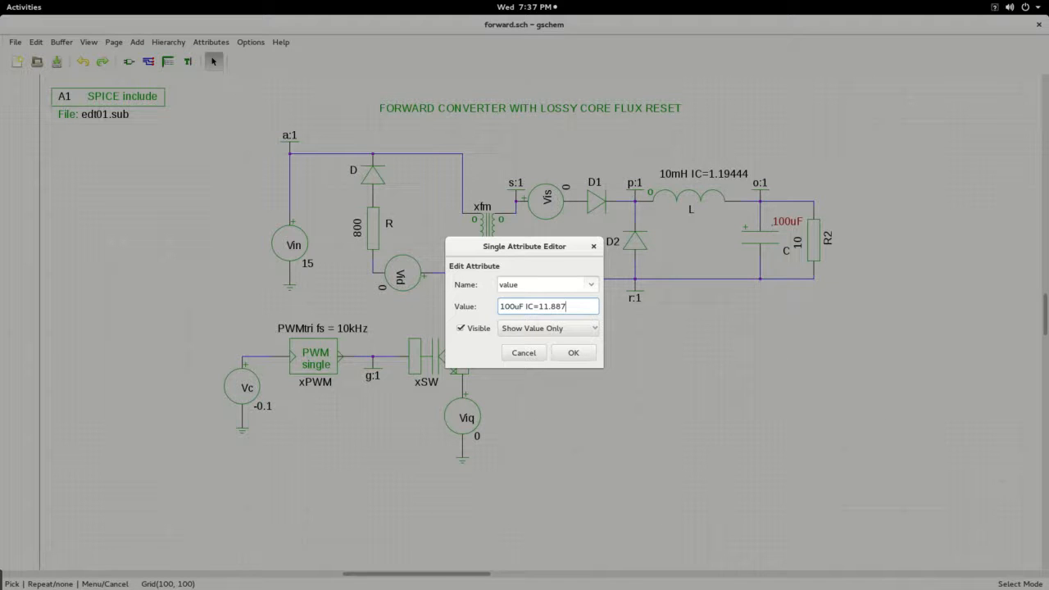
{"action": "left_click", "coordinate": [590, 351]}
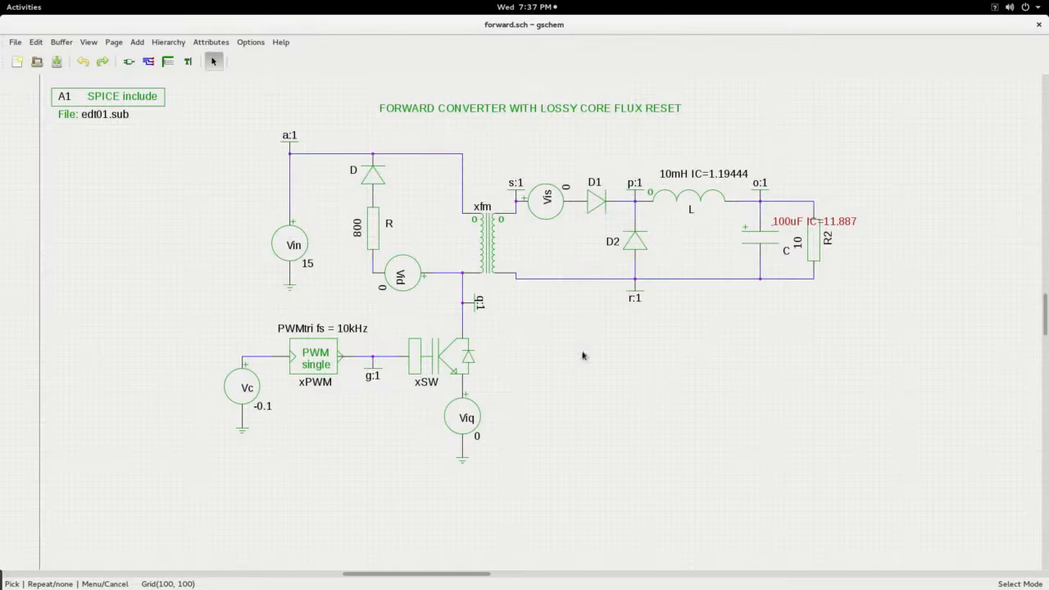
Move the capacitor's value label away from resistor R2 to just above the output return line, and save the schematic.
{"action": "left_click", "coordinate": [787, 226]}
{"action": "mouse_move", "coordinate": [787, 226]}
{"action": "left_mouse_down"}
{"action": "mouse_move", "coordinate": [748, 238]}
{"action": "mouse_move", "coordinate": [756, 262]}
{"action": "mouse_move", "coordinate": [711, 270]}
{"action": "left_mouse_up"}
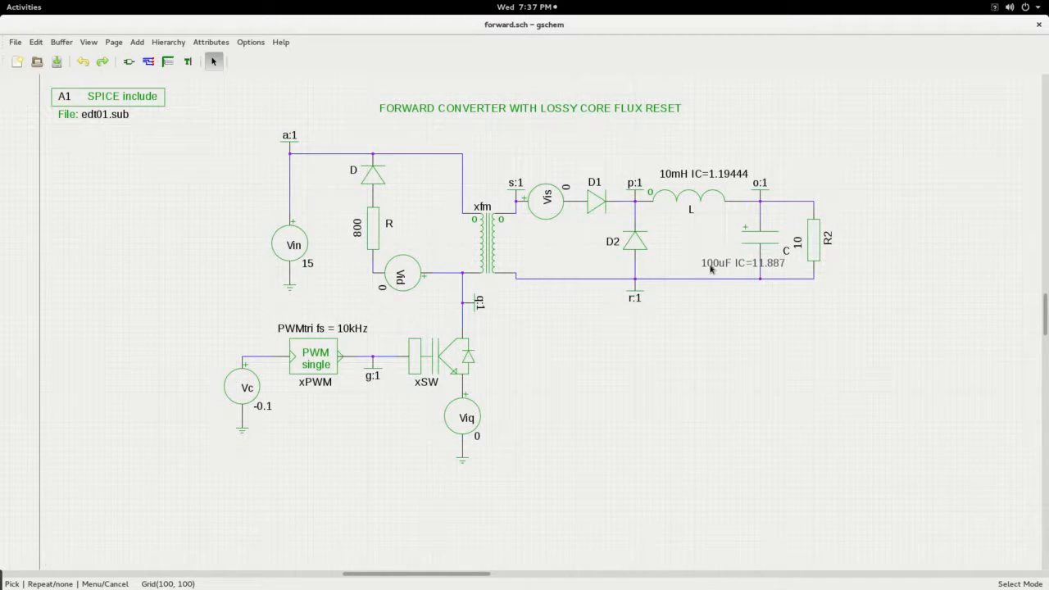
{"action": "left_click", "coordinate": [711, 349]}
{"action": "left_click", "coordinate": [13, 41]}
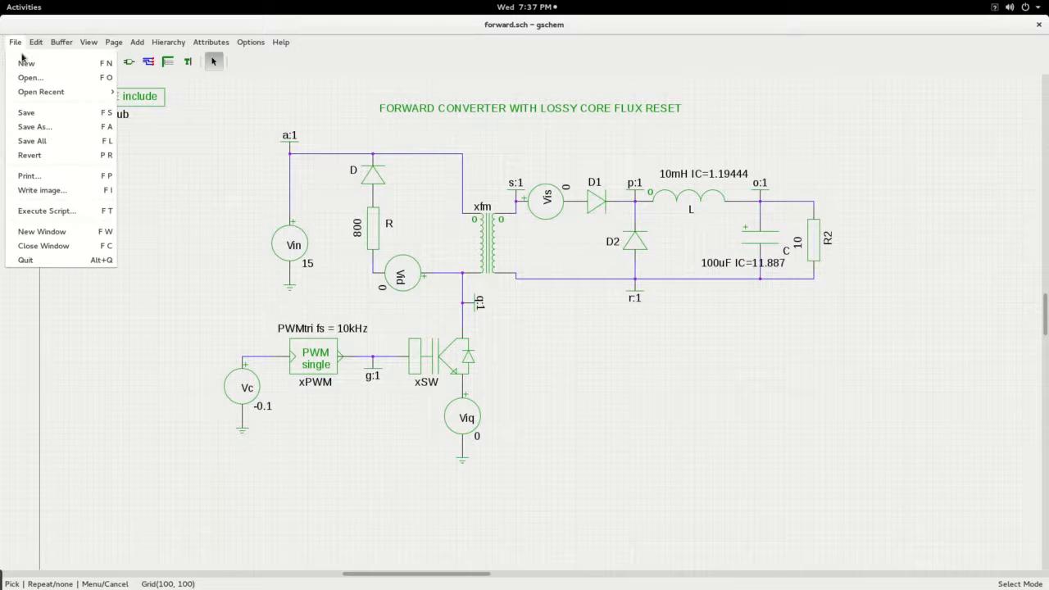
{"action": "left_click", "coordinate": [25, 115]}
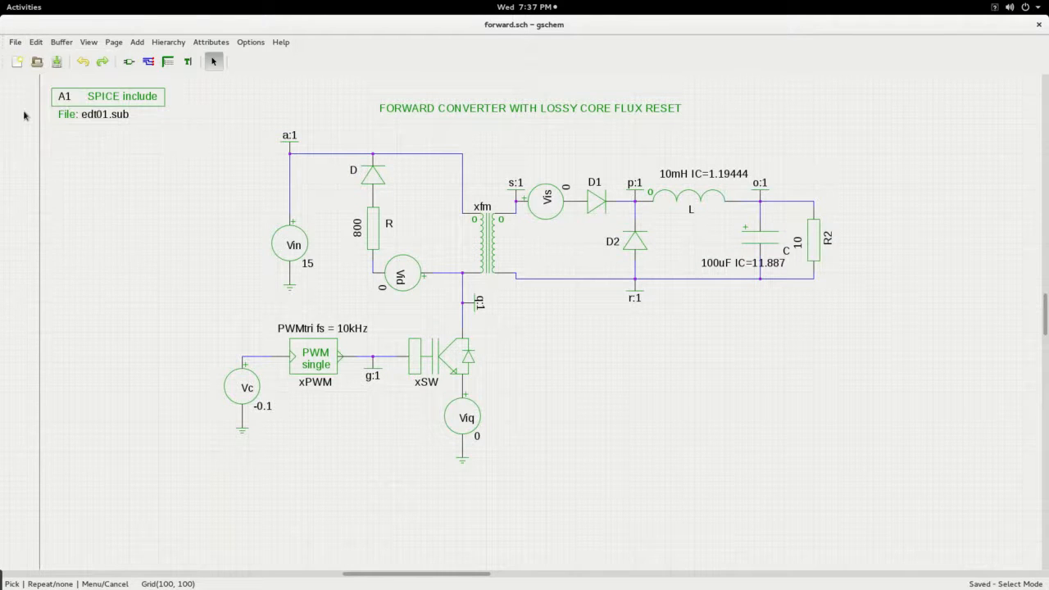
Close the output voltage plot and the inductor current plot.
{"action": "left_click", "coordinate": [24, 7]}
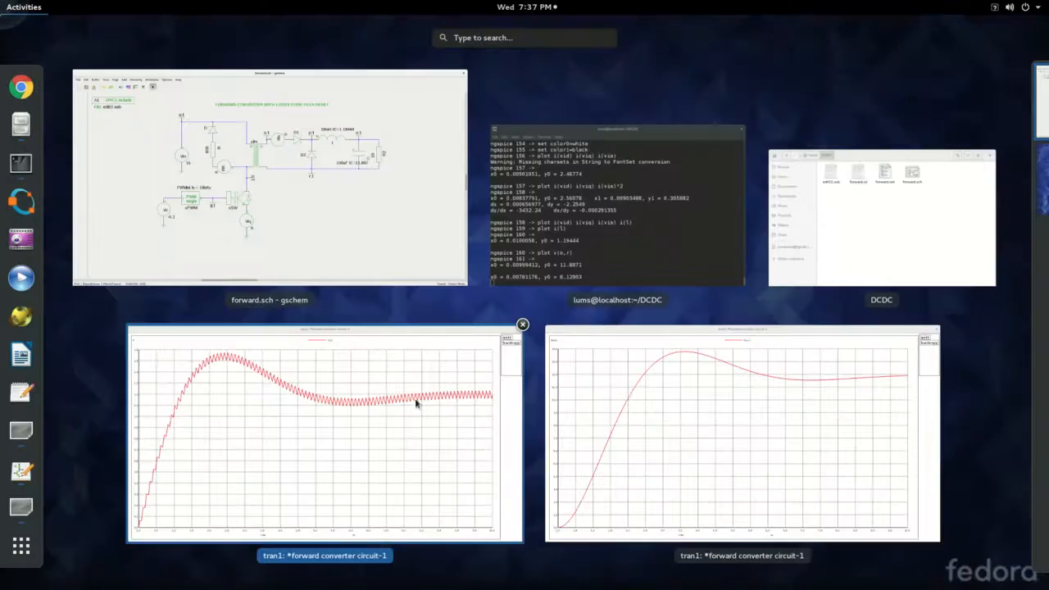
{"action": "left_click", "coordinate": [644, 429]}
{"action": "left_click", "coordinate": [1042, 25]}
{"action": "mouse_move", "coordinate": [3, 2]}
{"action": "left_click", "coordinate": [663, 403]}
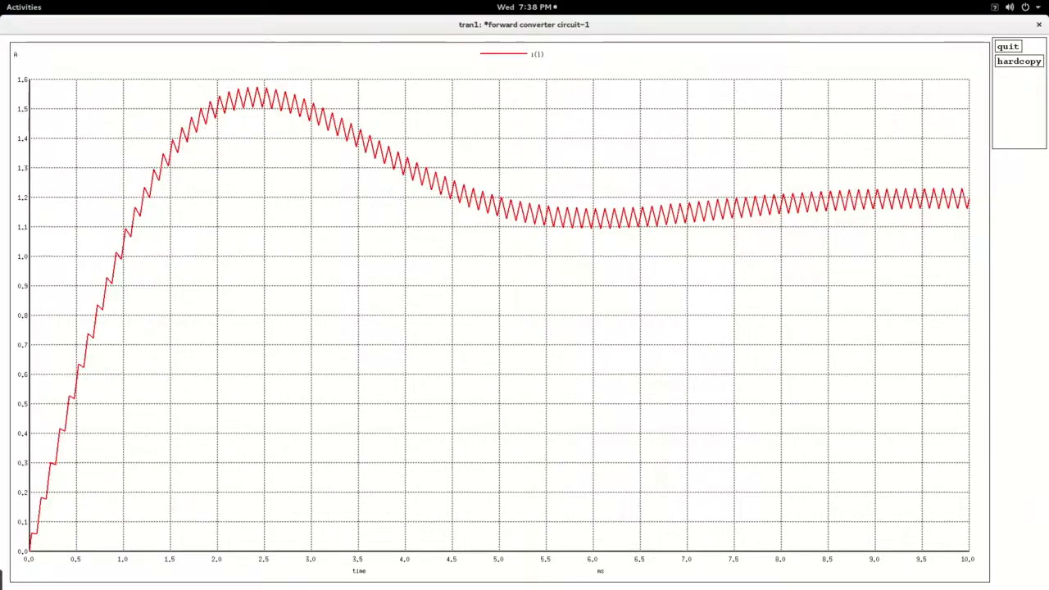
{"action": "left_click", "coordinate": [1039, 25]}
Open forward.cir from the DCDC folder, set the .tran stop time to 0.5ms, then save and close the file.
{"action": "mouse_move", "coordinate": [1, 2]}
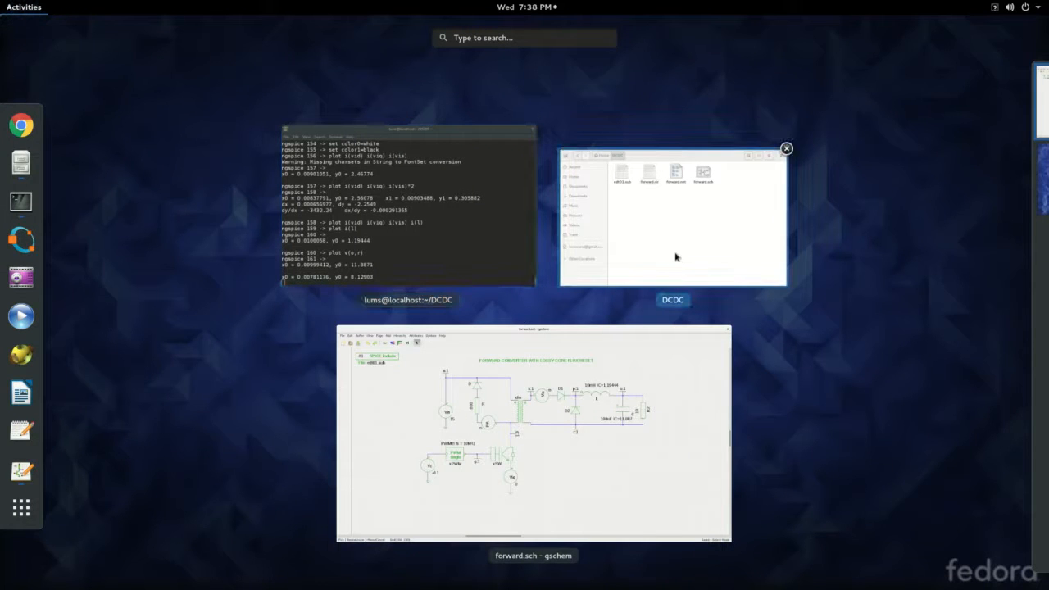
{"action": "left_click", "coordinate": [685, 238]}
{"action": "double_click", "coordinate": [727, 115]}
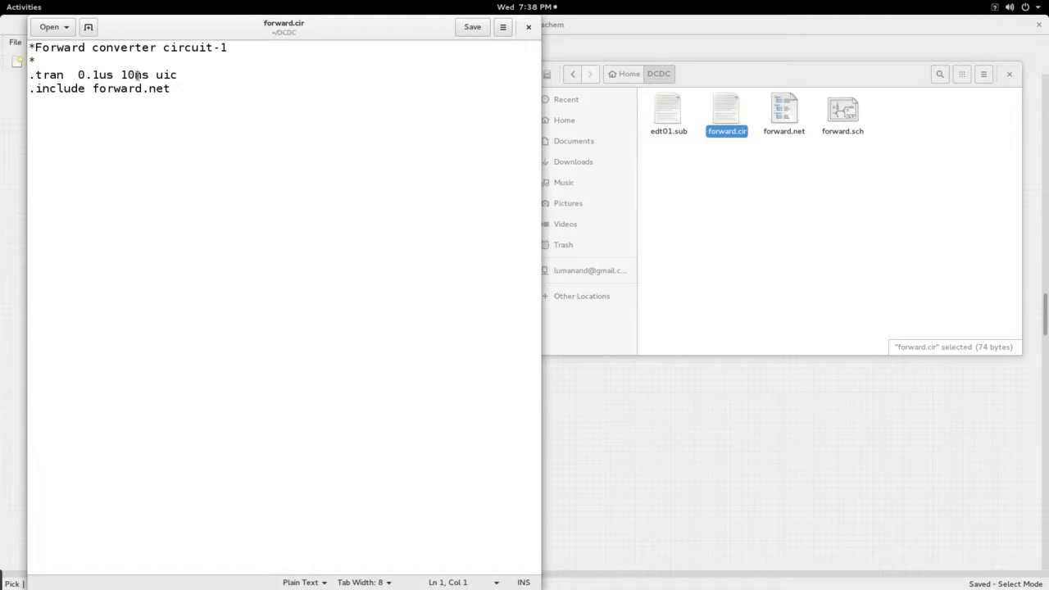
{"action": "left_click", "coordinate": [134, 74]}
{"action": "key", "text": "BackSpace"}
{"action": "key", "text": "BackSpace"}
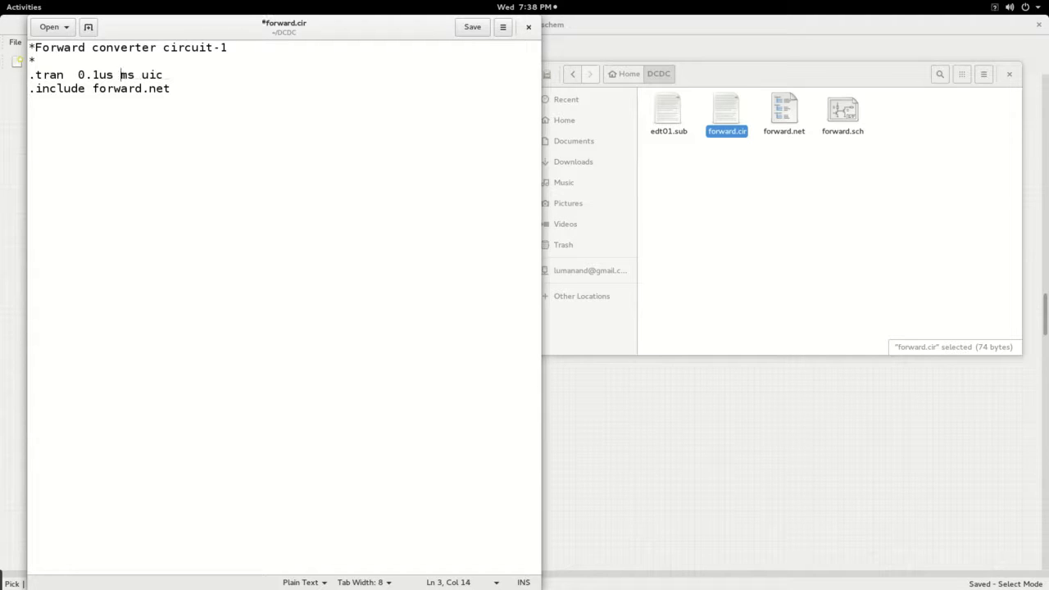
{"action": "type", "text": "0.5"}
{"action": "left_click", "coordinate": [463, 27]}
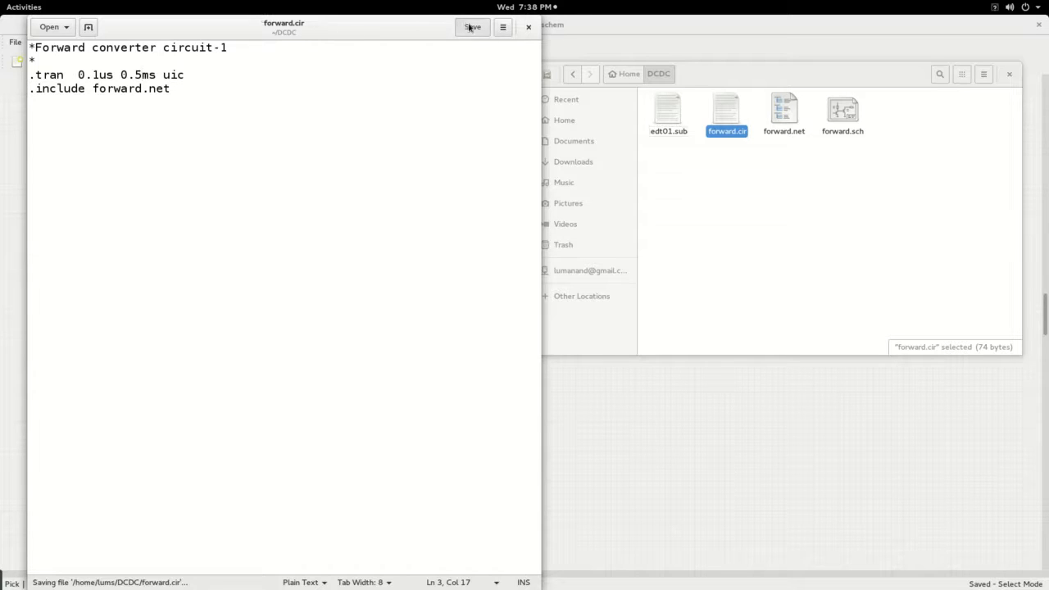
{"action": "left_click", "coordinate": [529, 27]}
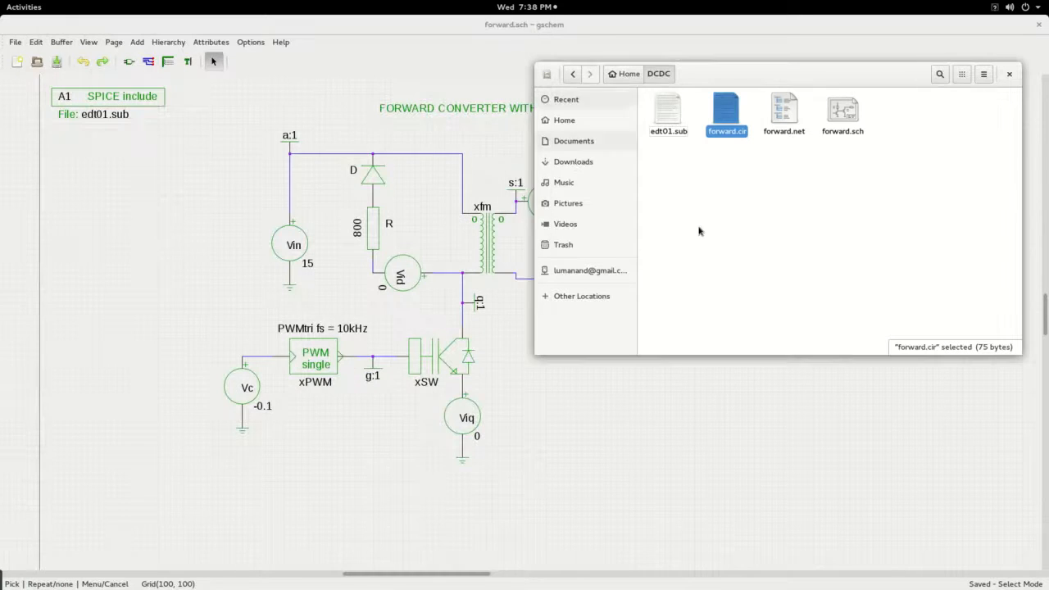
{"action": "left_click", "coordinate": [771, 247]}
Switch back to the terminal and quit ngspice.
{"action": "left_click", "coordinate": [3, 5]}
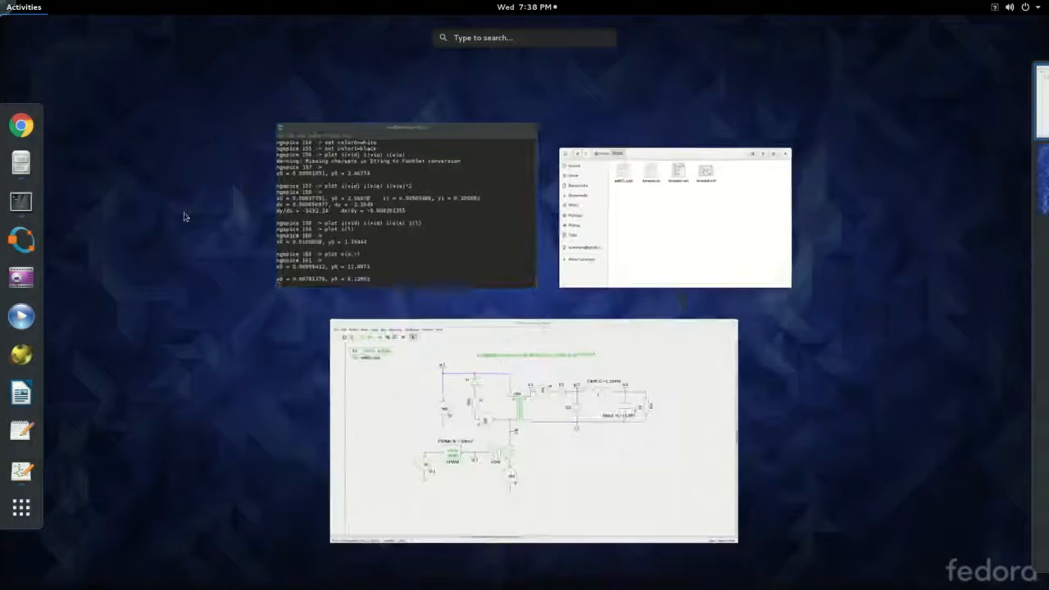
{"action": "left_click", "coordinate": [387, 259]}
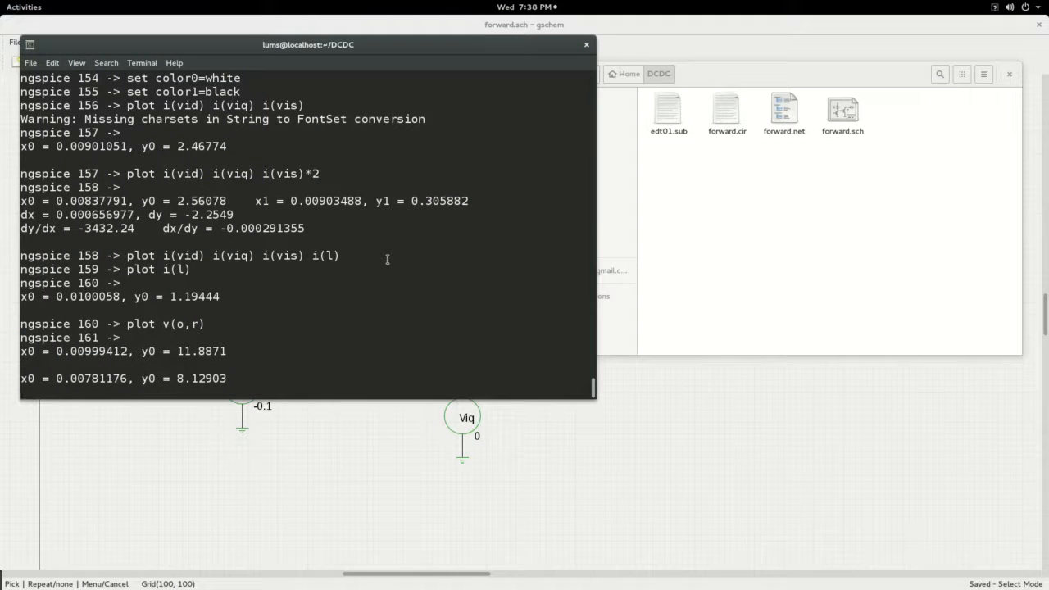
{"action": "key", "text": "Return"}
{"action": "type", "text": "quit"}
{"action": "key", "text": "Return"}
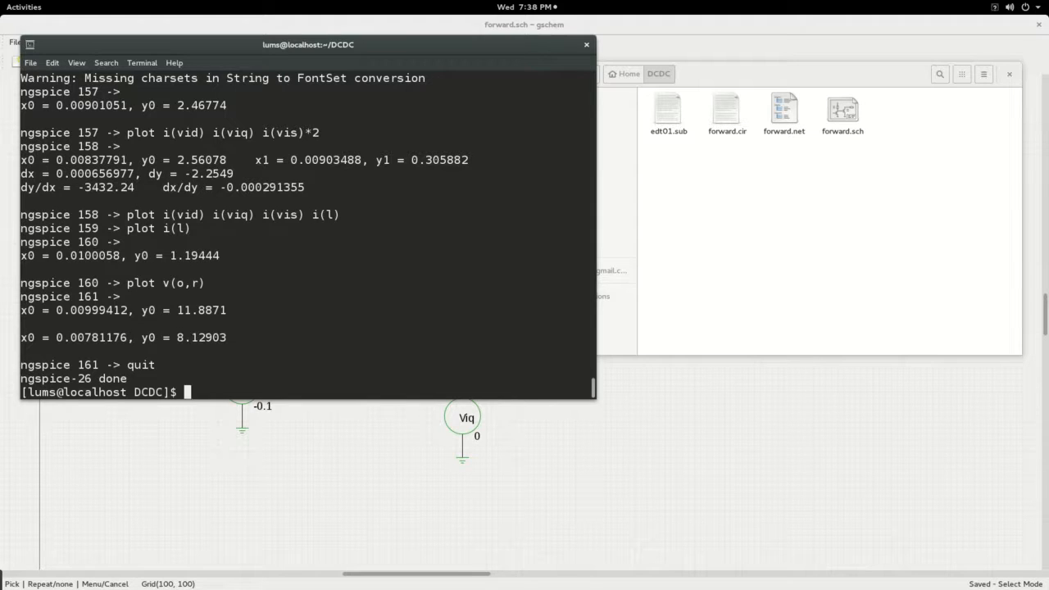
Clear the terminal and regenerate forward.net from forward.sch using gnetlist with the spice-sdb backend.
{"action": "key", "text": "ctrl+l"}
{"action": "key", "text": "Up"}
{"action": "key", "text": "Up"}
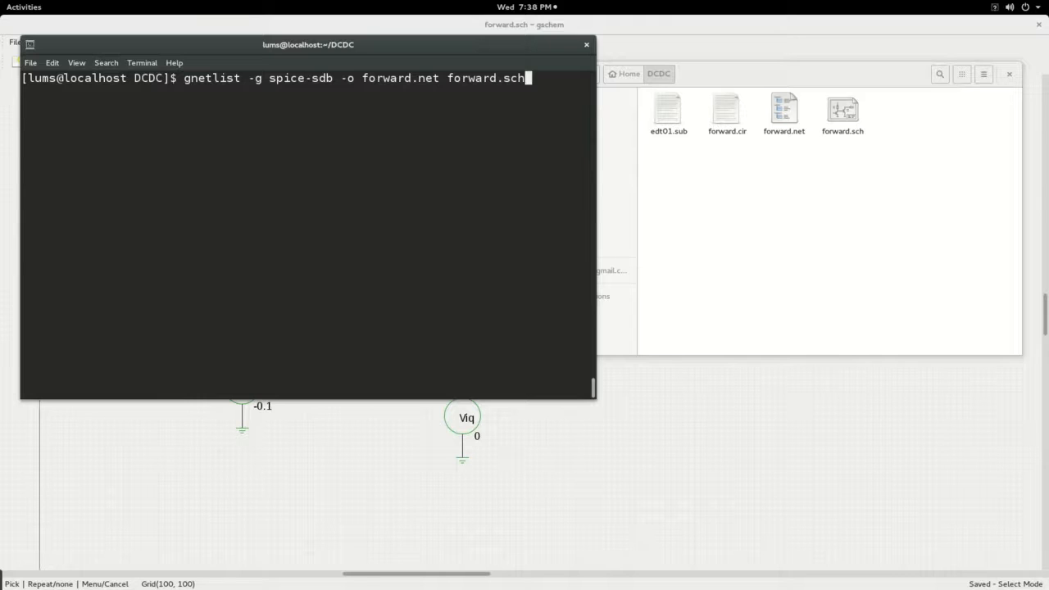
{"action": "key", "text": "Return"}
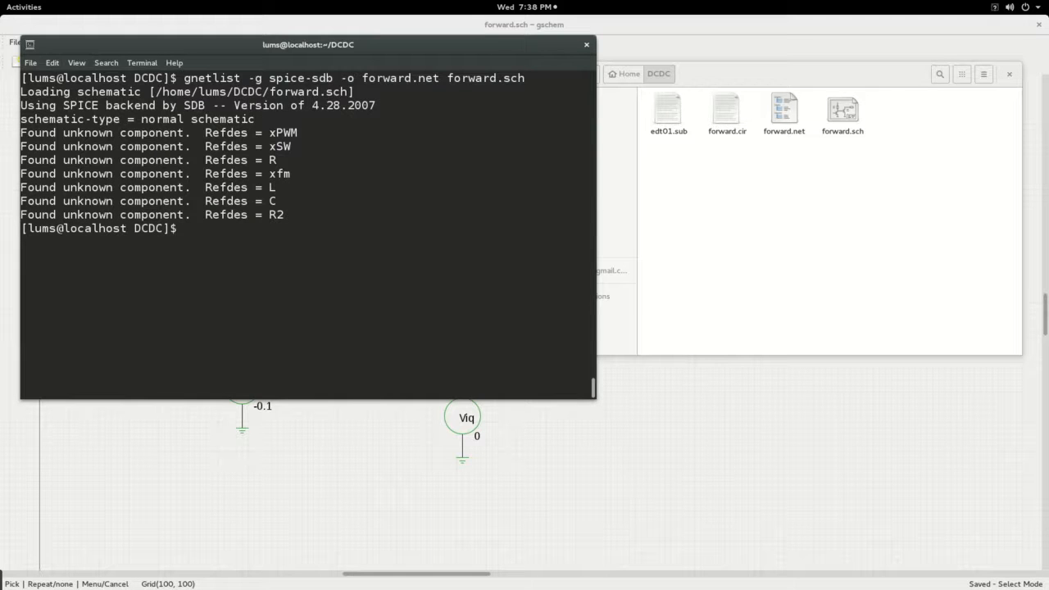
Load forward.cir in ngspice and run the transient simulation.
{"action": "type", "text": "ngspice forward.cir"}
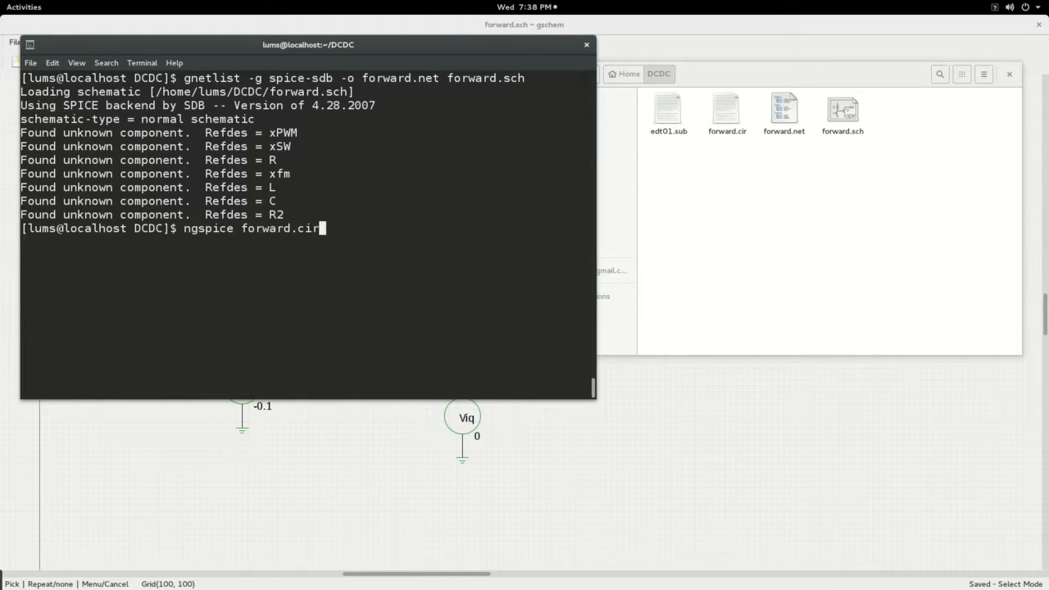
{"action": "key", "text": "Return"}
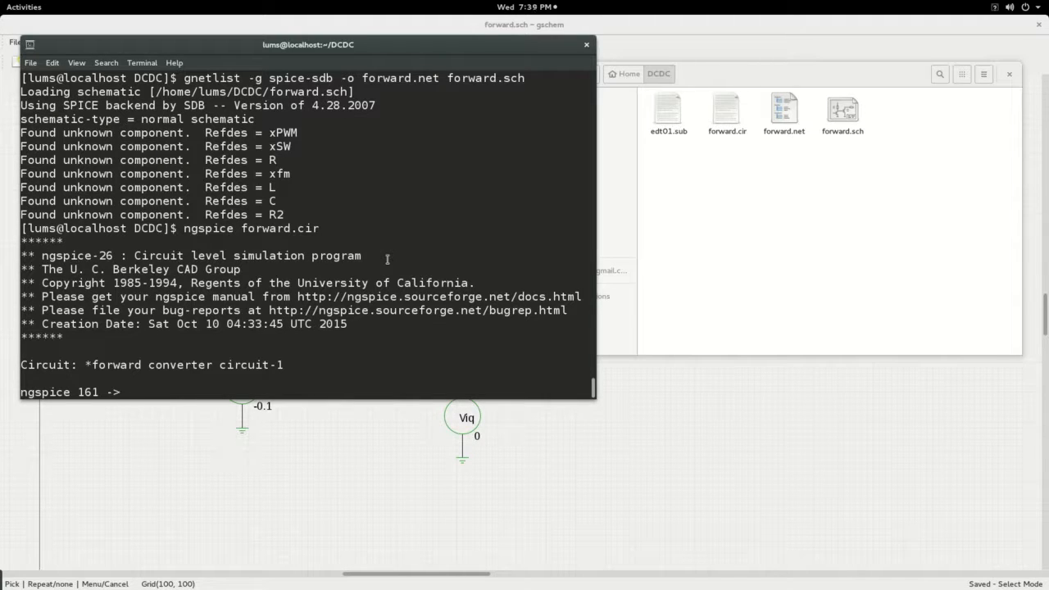
{"action": "type", "text": "run"}
{"action": "key", "text": "Return"}
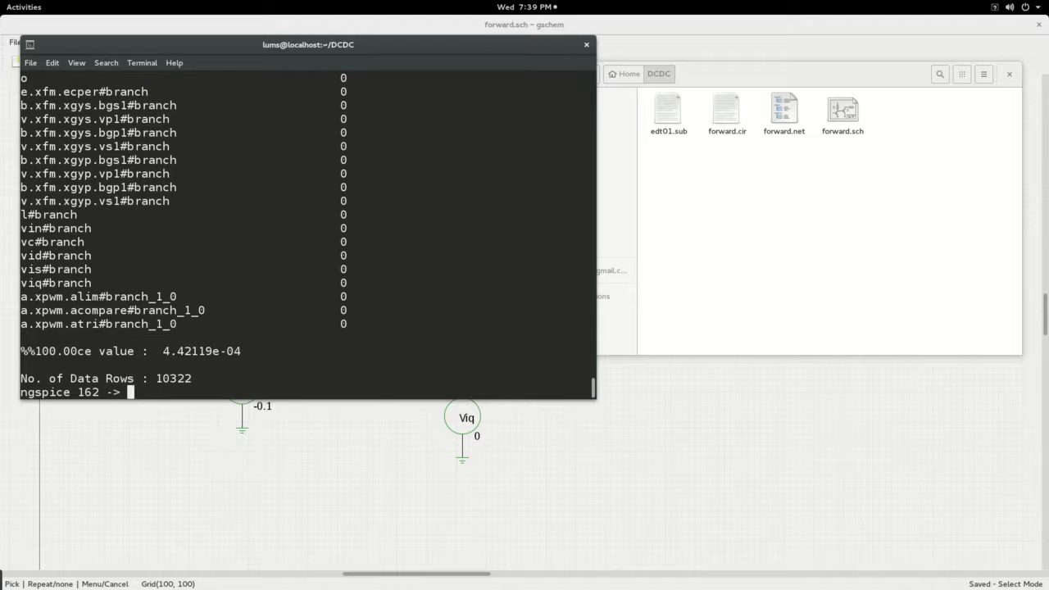
Plot i(vid), i(viq) and i(vis) together, view the plot maximized, and close it.
{"action": "type", "text": "plot i(vid) i(viq) i"}
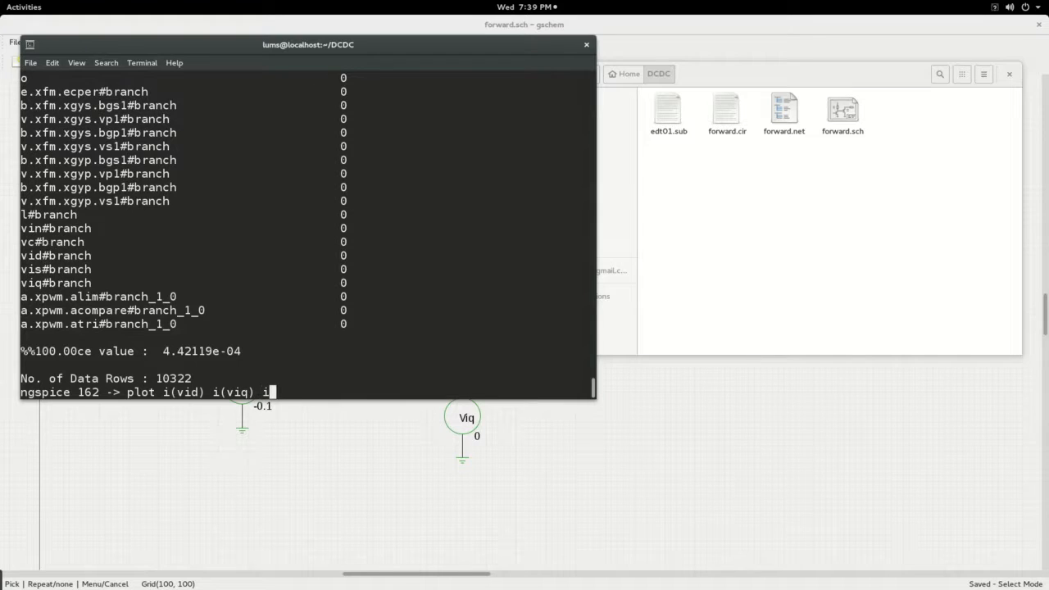
{"action": "type", "text": "(vis)"}
{"action": "key", "text": "Return"}
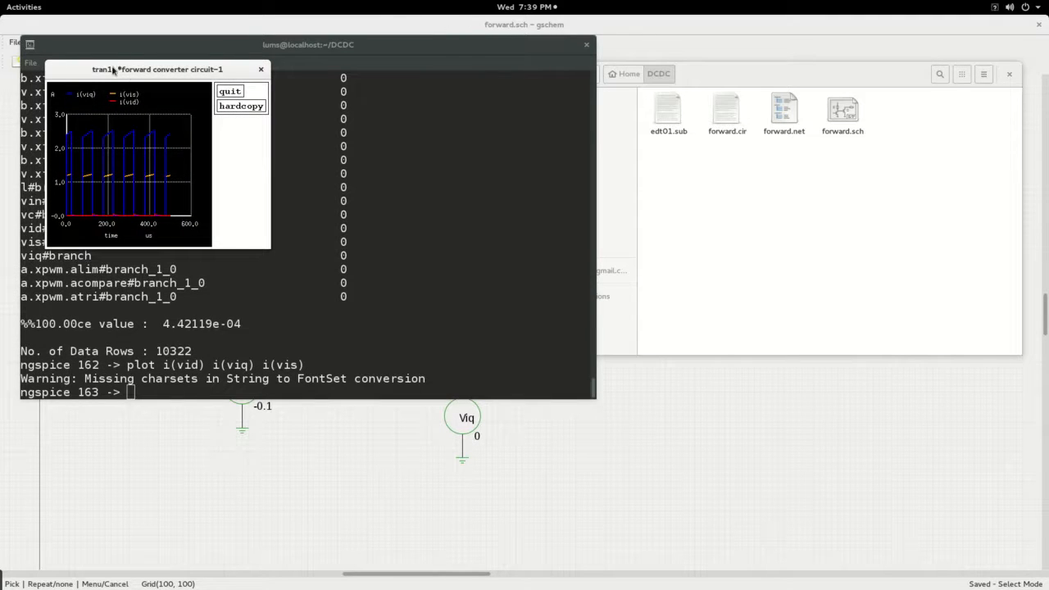
{"action": "double_click", "coordinate": [141, 71]}
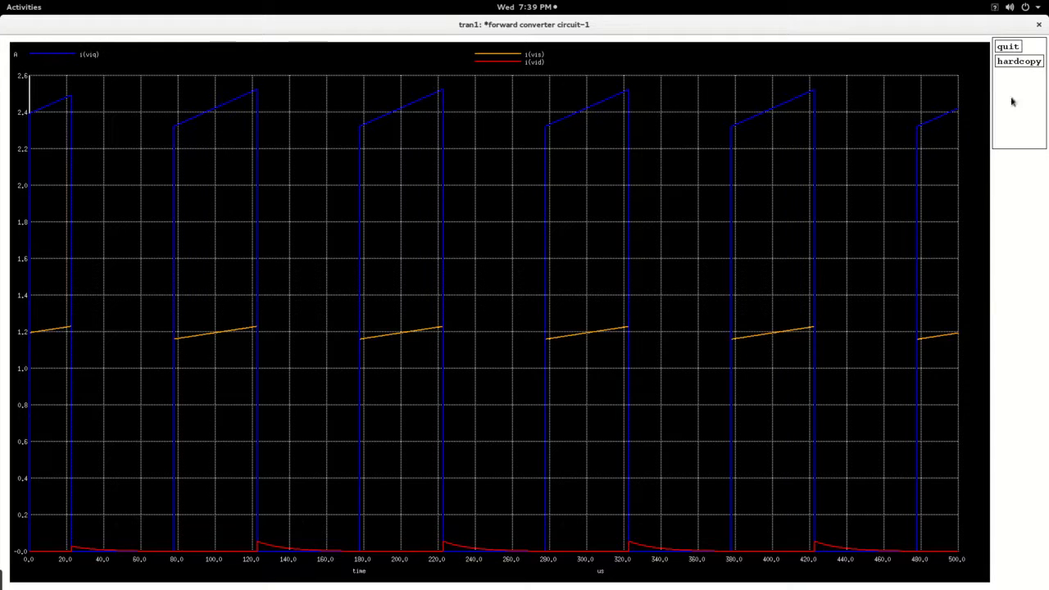
{"action": "left_click", "coordinate": [1039, 27]}
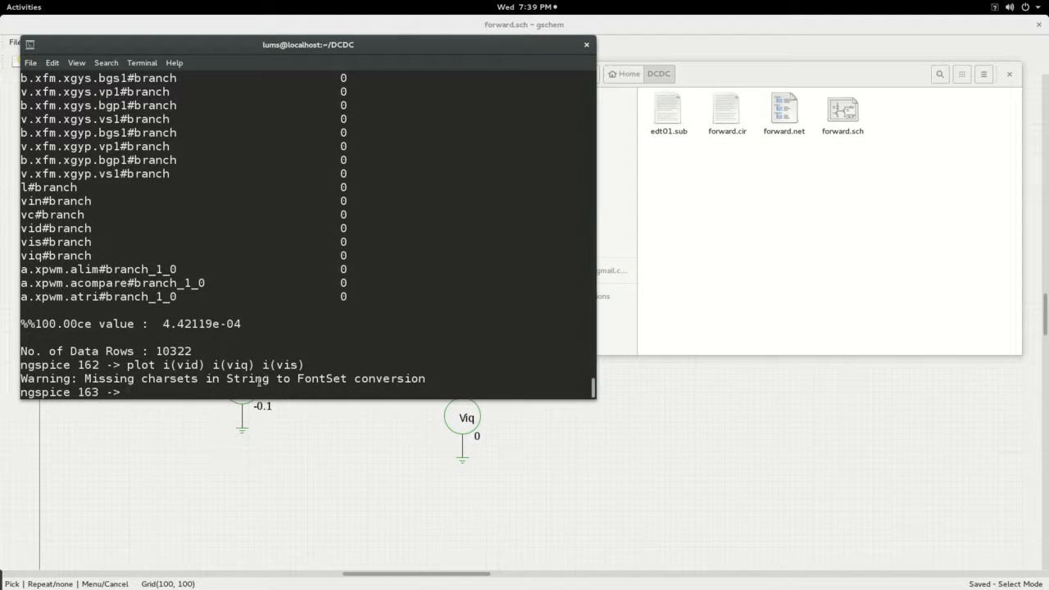
Set the ngspice plot colors to color0=white for the background and color1=black for the foreground.
{"action": "type", "text": "set color0=whot"}
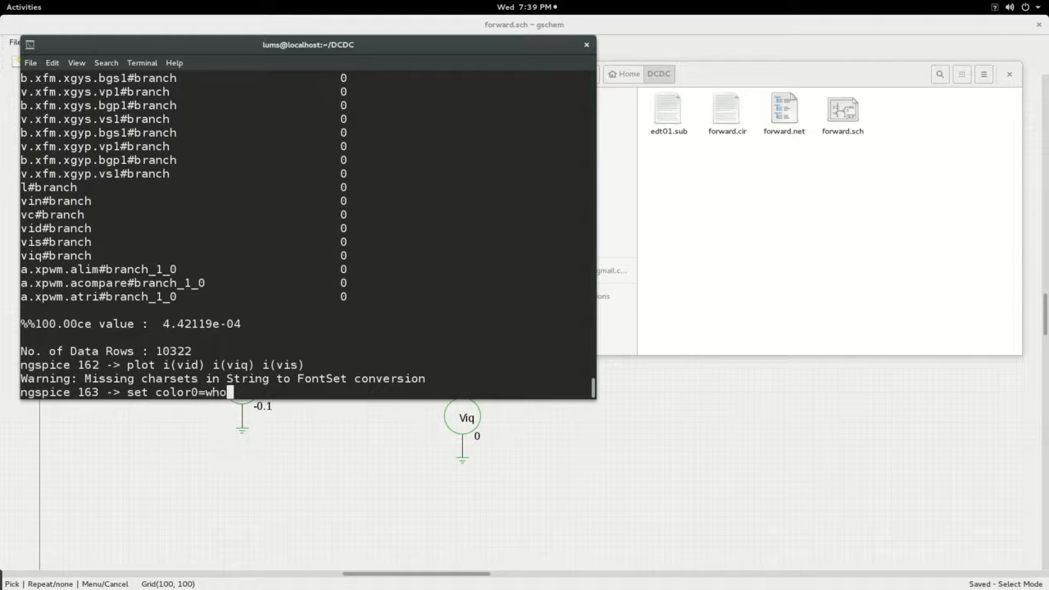
{"action": "key", "text": "BackSpace"}
{"action": "key", "text": "BackSpace"}
{"action": "type", "text": "itee"}
{"action": "key", "text": "BackSpace"}
{"action": "key", "text": "Return"}
{"action": "type", "text": "set color1"}
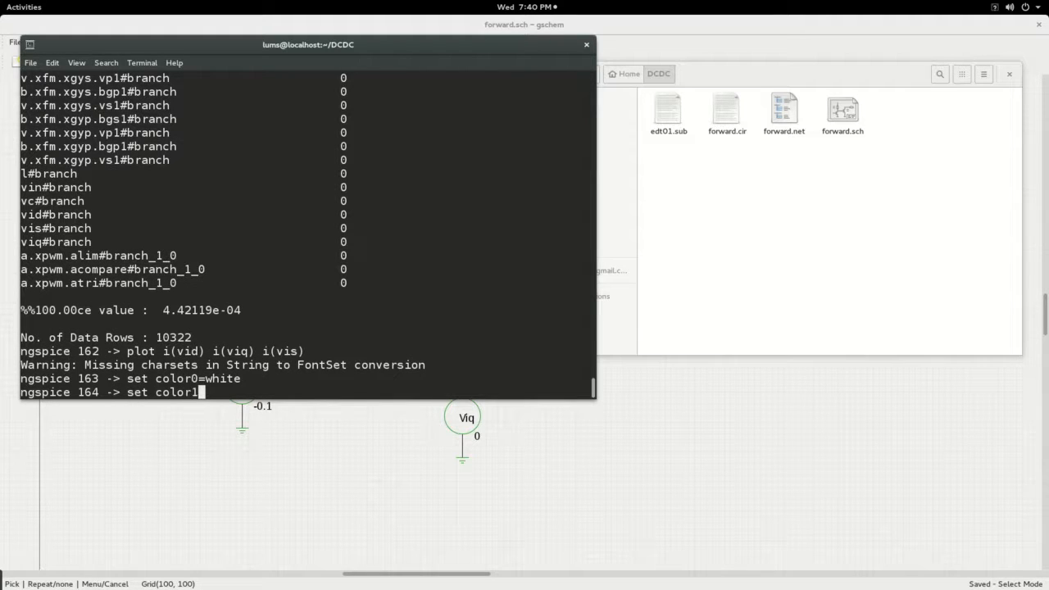
{"action": "type", "text": "=black"}
{"action": "key", "text": "Return"}
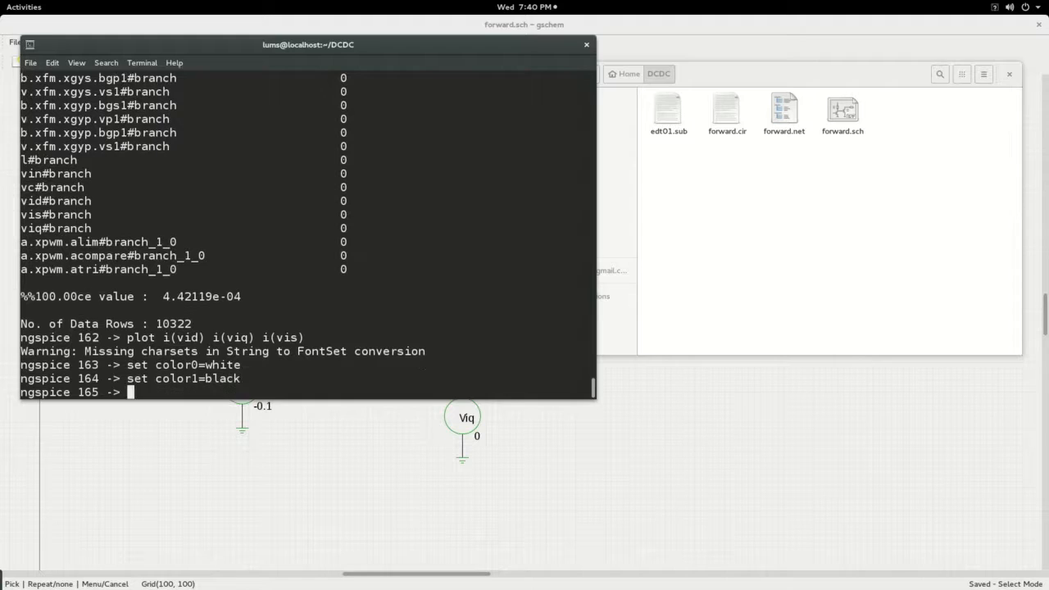
Replot i(vid), i(viq) and i(vis) with the new colors, view the plot maximized, and close it.
{"action": "key", "text": "Up"}
{"action": "key", "text": "Up"}
{"action": "key", "text": "Up"}
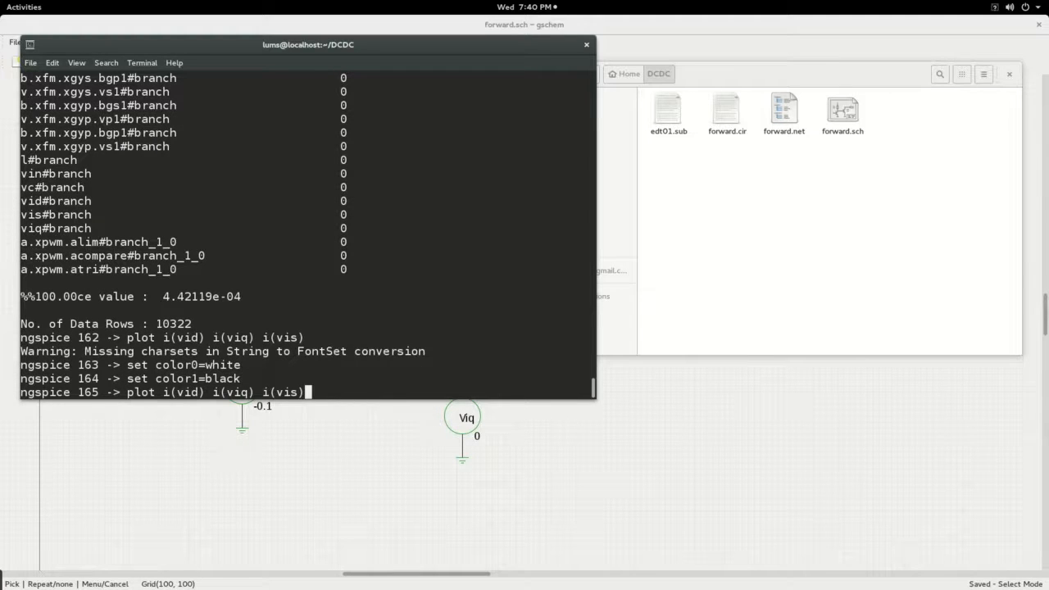
{"action": "key", "text": "Return"}
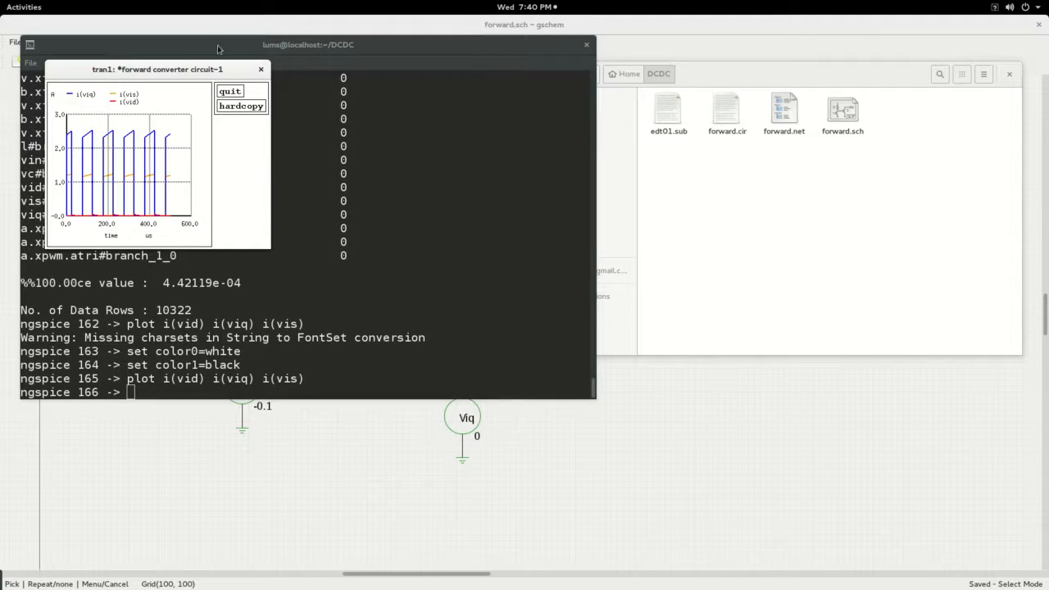
{"action": "double_click", "coordinate": [174, 70]}
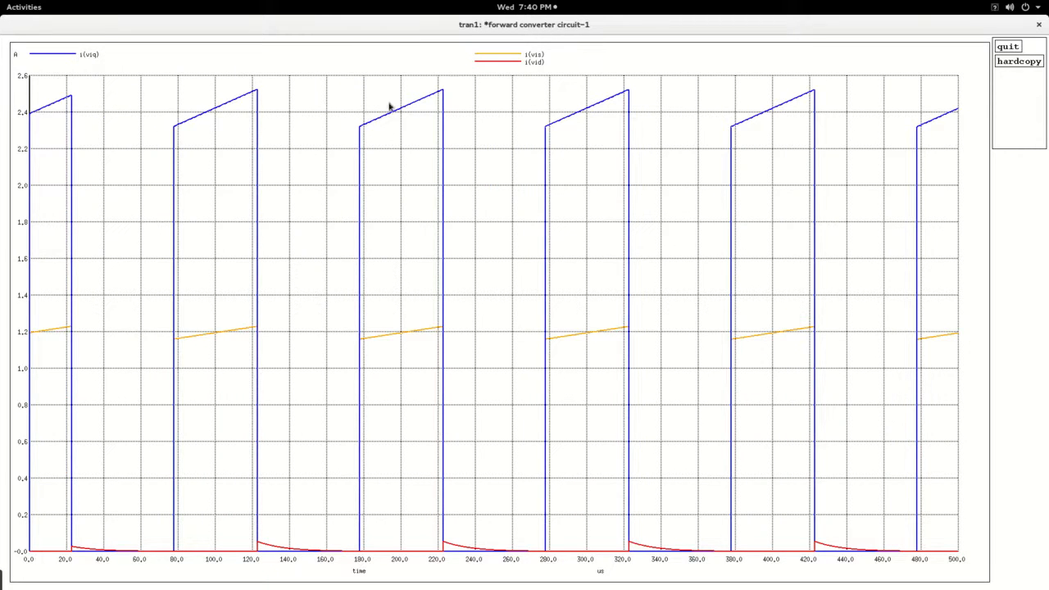
{"action": "left_click", "coordinate": [1039, 24]}
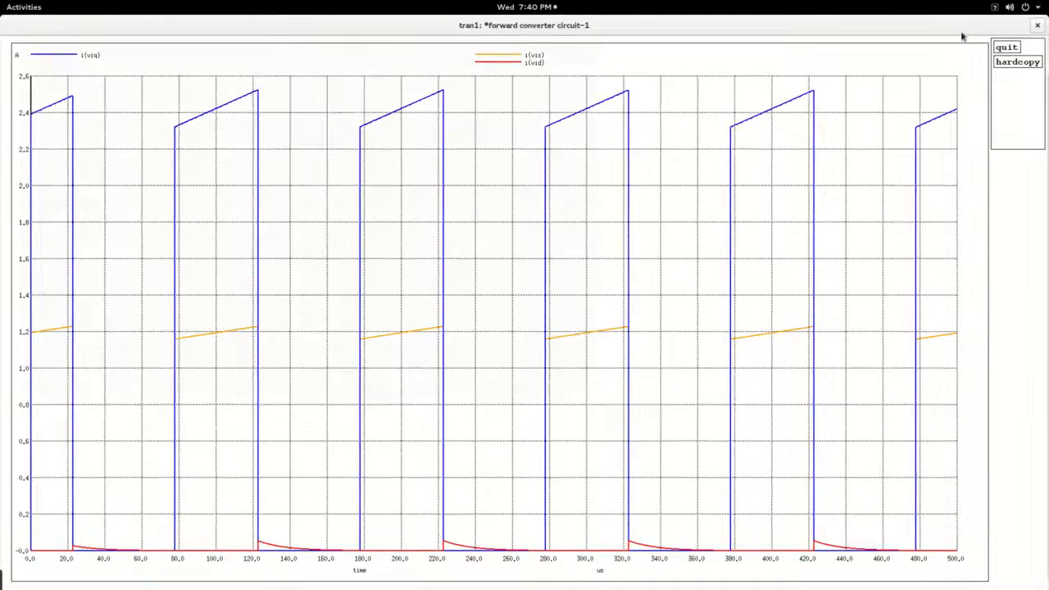
Plot the output voltage v(o,r) together with v(q), examine the waveforms maximized, and close the plot.
{"action": "type", "text": "plot v"}
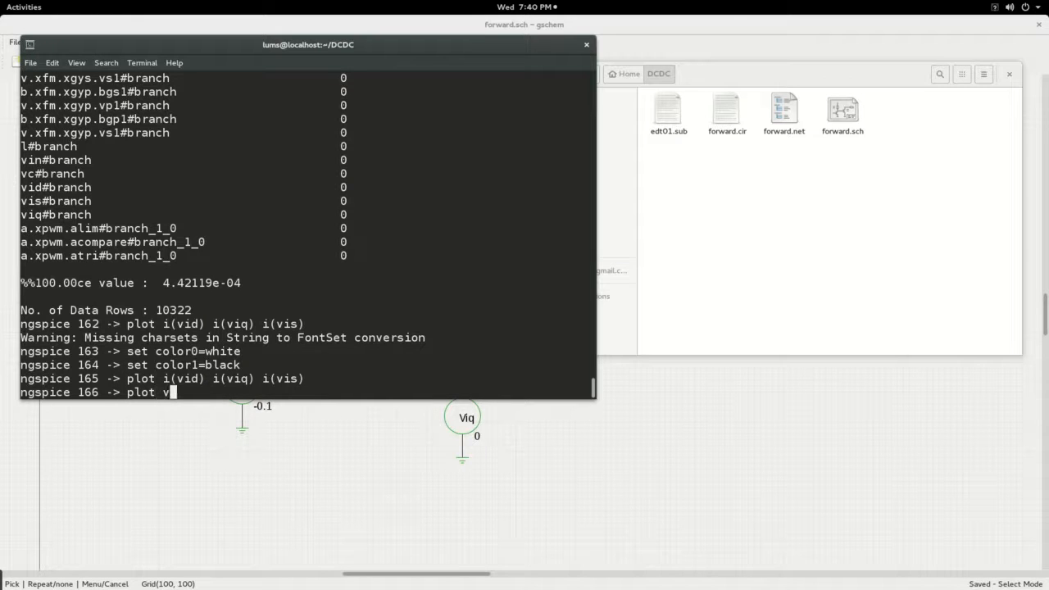
{"action": "type", "text": "(o,r),"}
{"action": "key", "text": "BackSpace"}
{"action": "type", "text": "v(q)"}
{"action": "key", "text": "Return"}
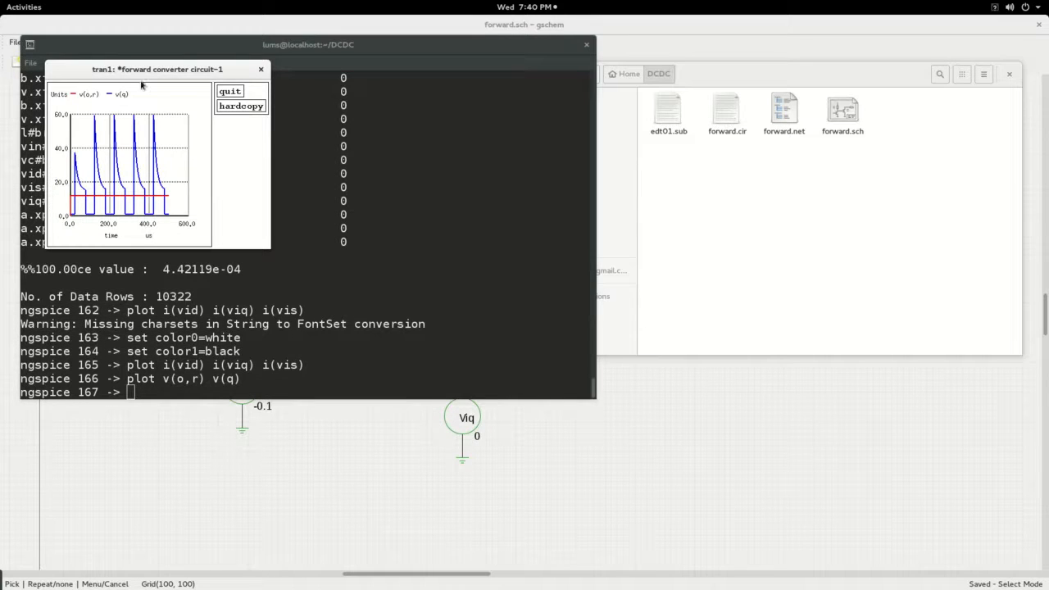
{"action": "double_click", "coordinate": [144, 67]}
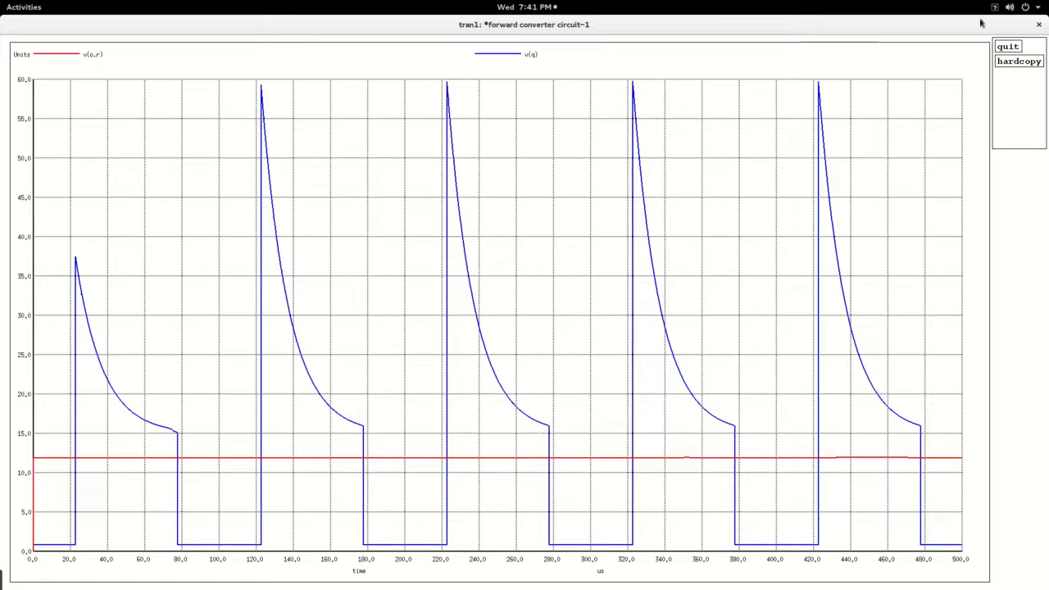
{"action": "left_click", "coordinate": [1039, 25]}
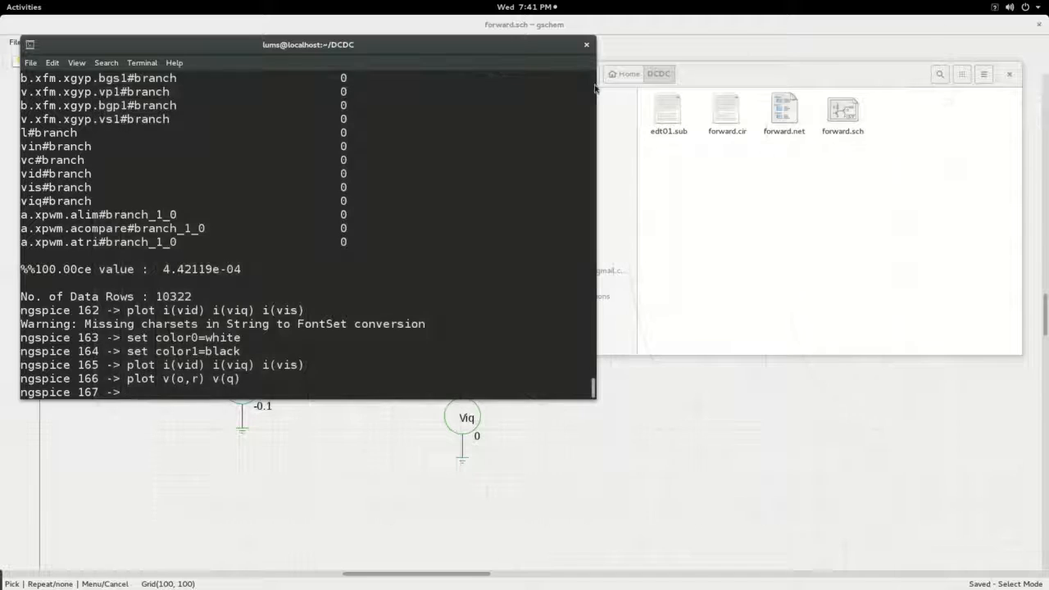